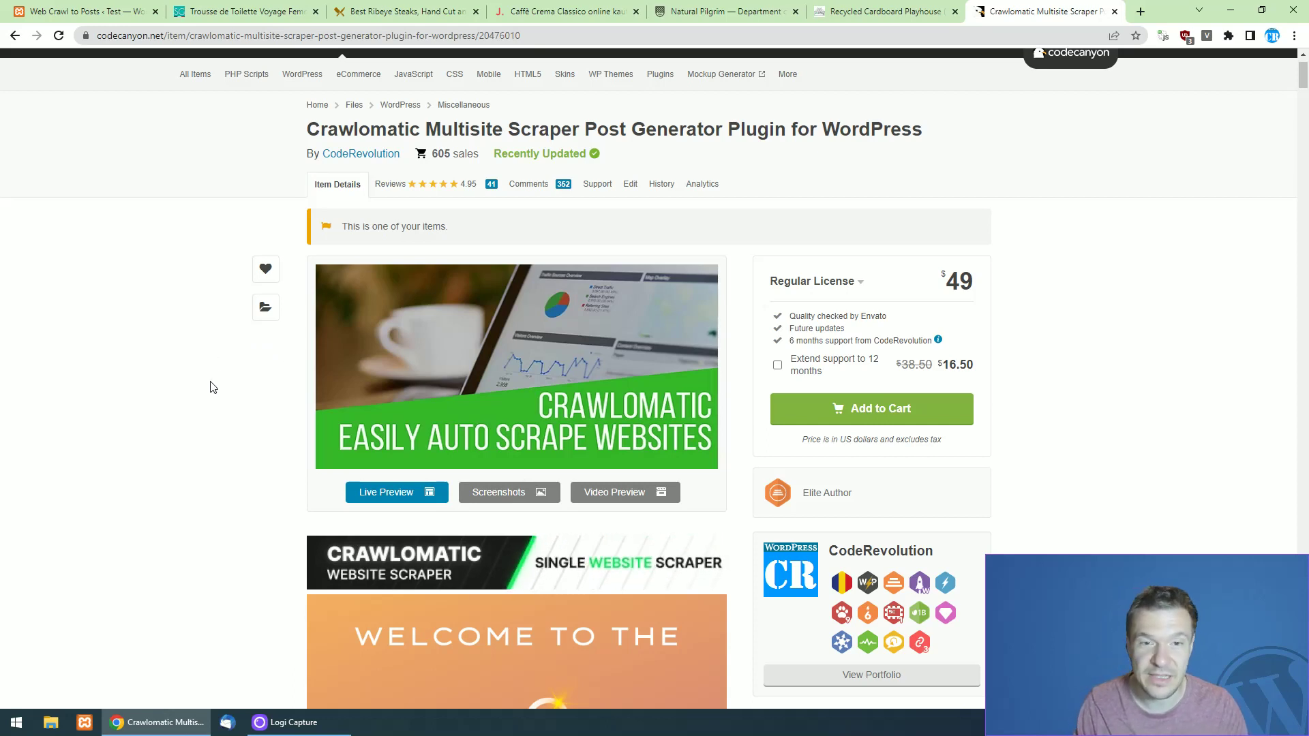
Scroll the CodeCanyon Crawlomatic Multisite Scraper page down to its $49 regular license listing.
scroll(208, 392, "down", 1)
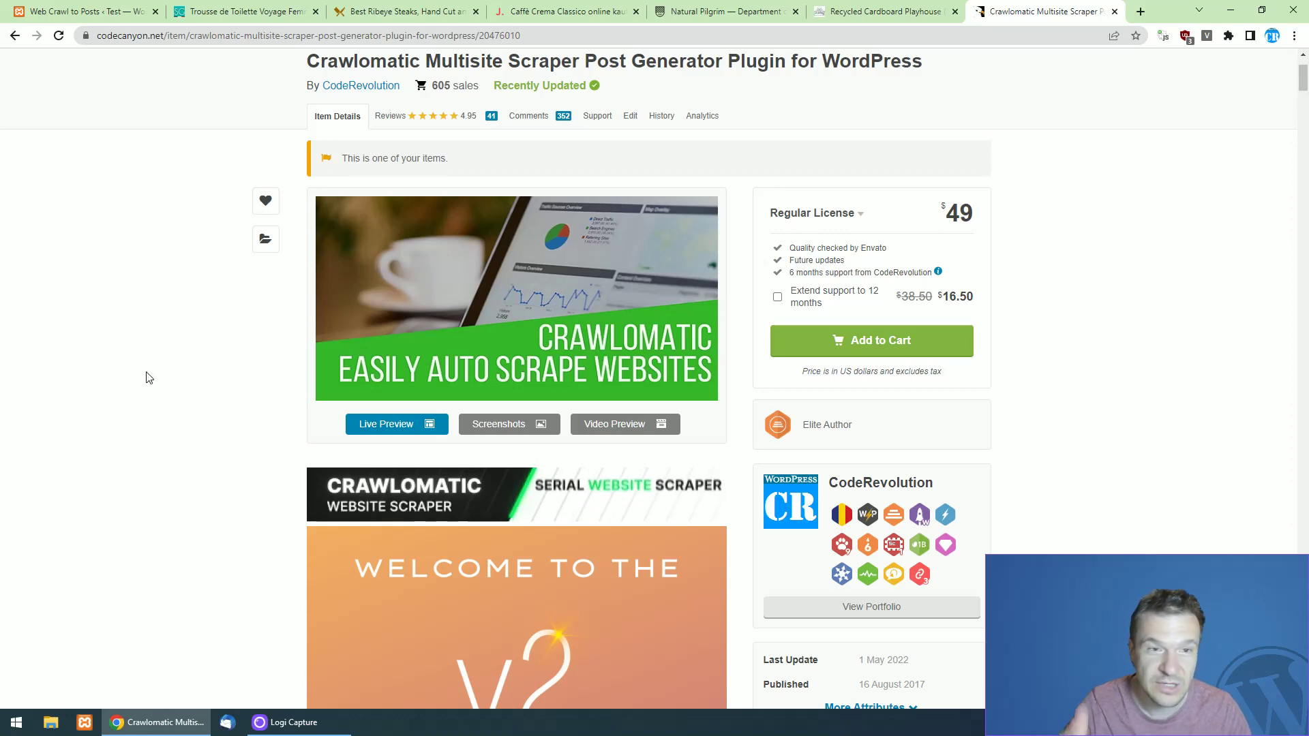
left_click(68, 11)
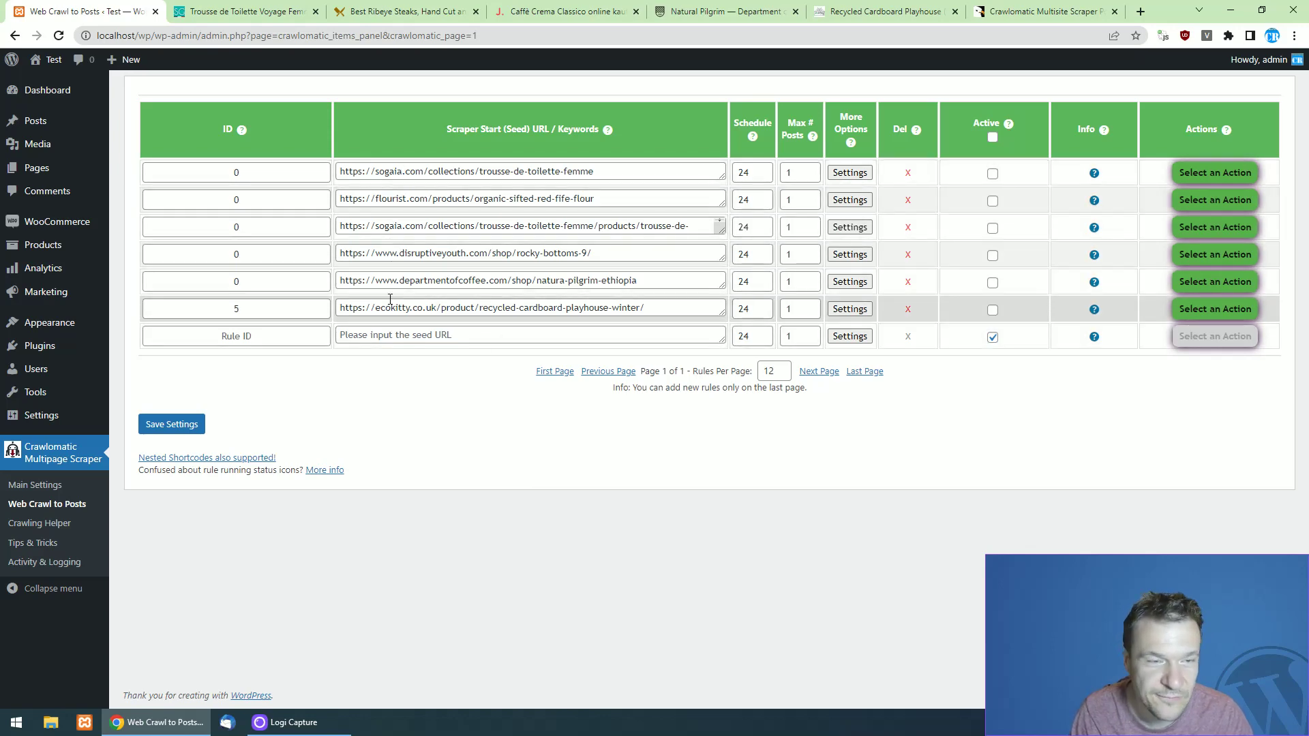
left_click(245, 12)
left_click(423, 8)
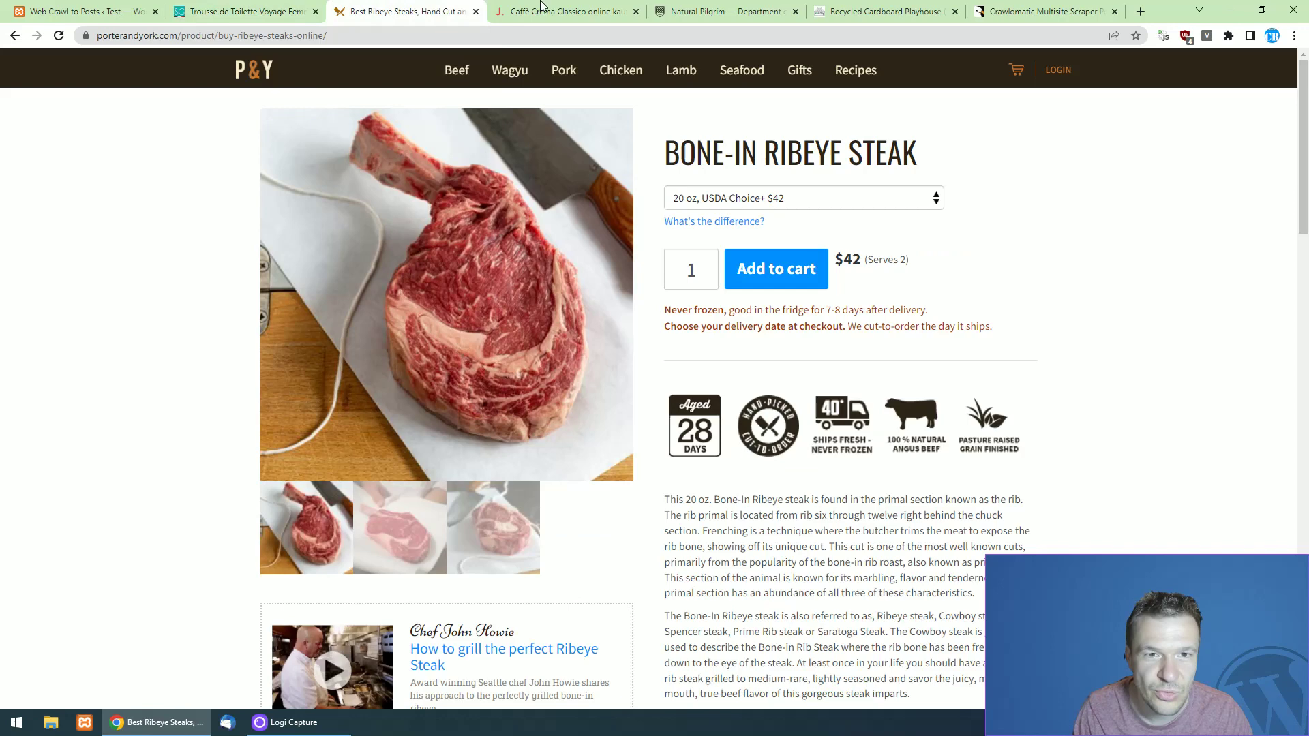
left_click(554, 8)
left_click(709, 9)
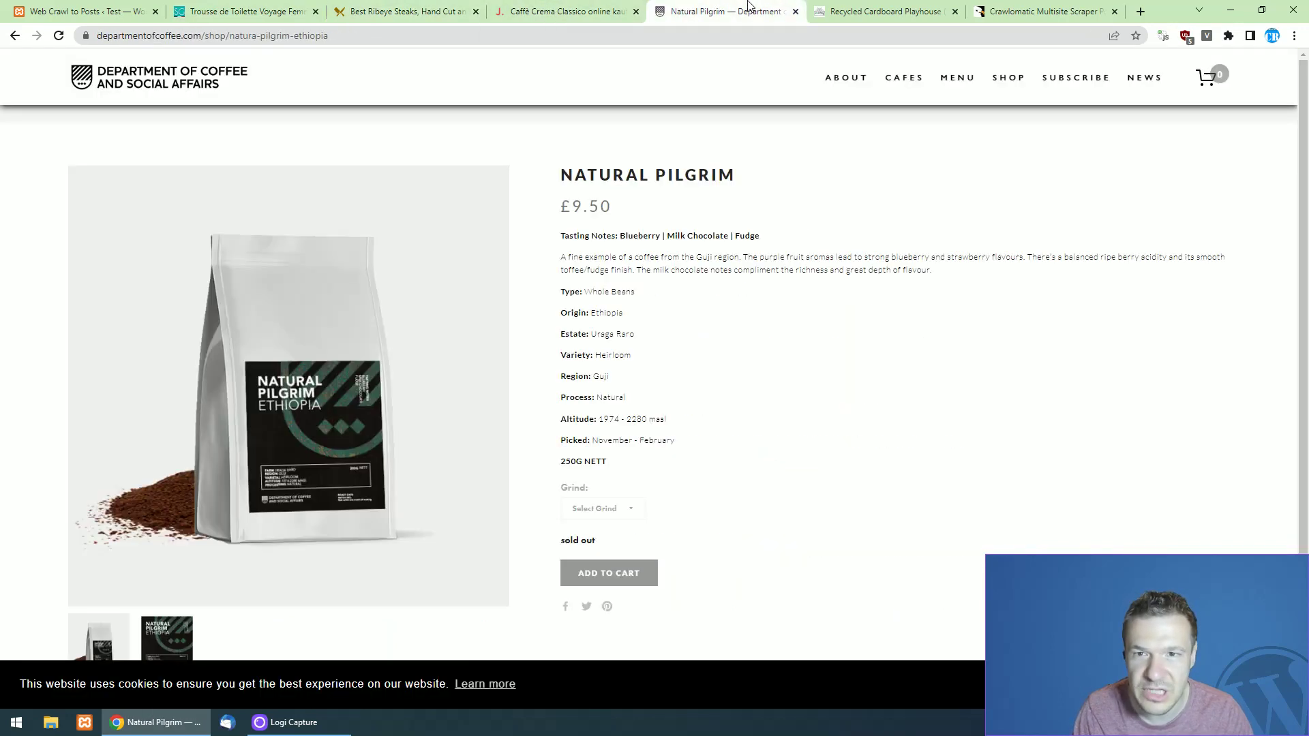
left_click(846, 10)
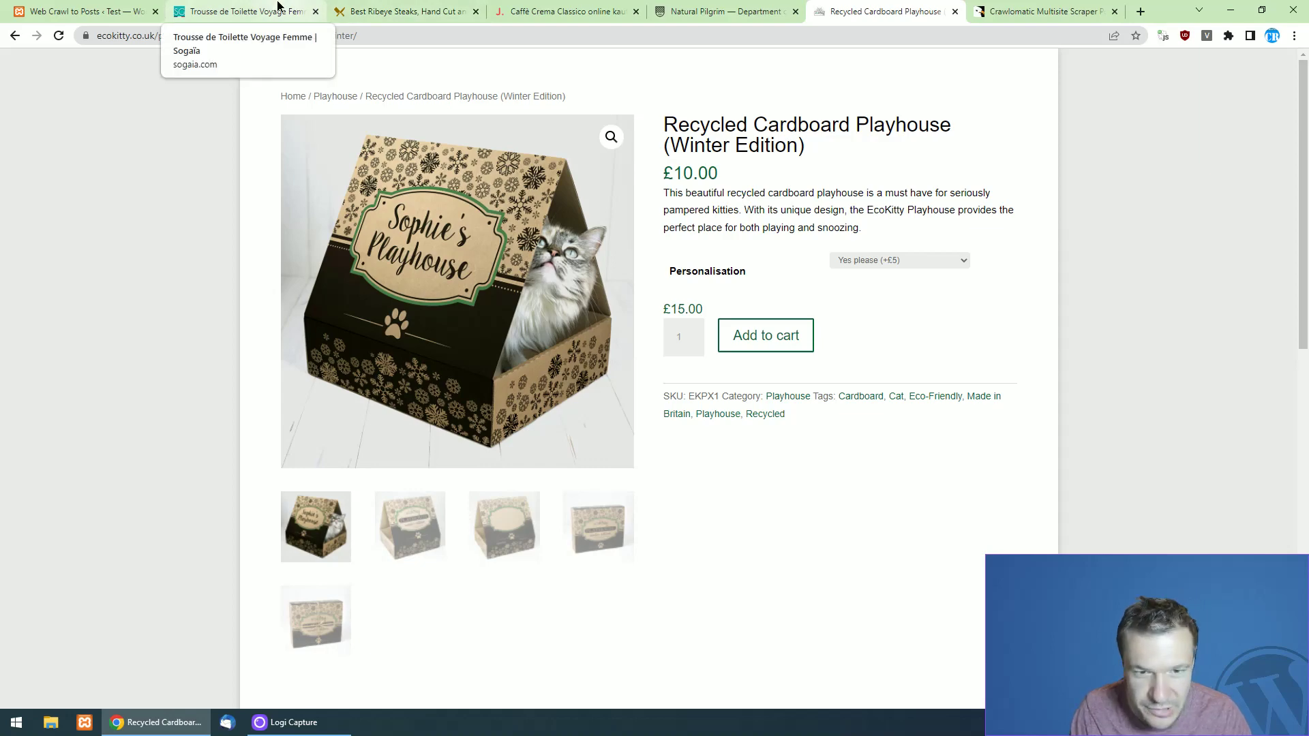
left_click(278, 6)
left_click(423, 10)
left_click(590, 10)
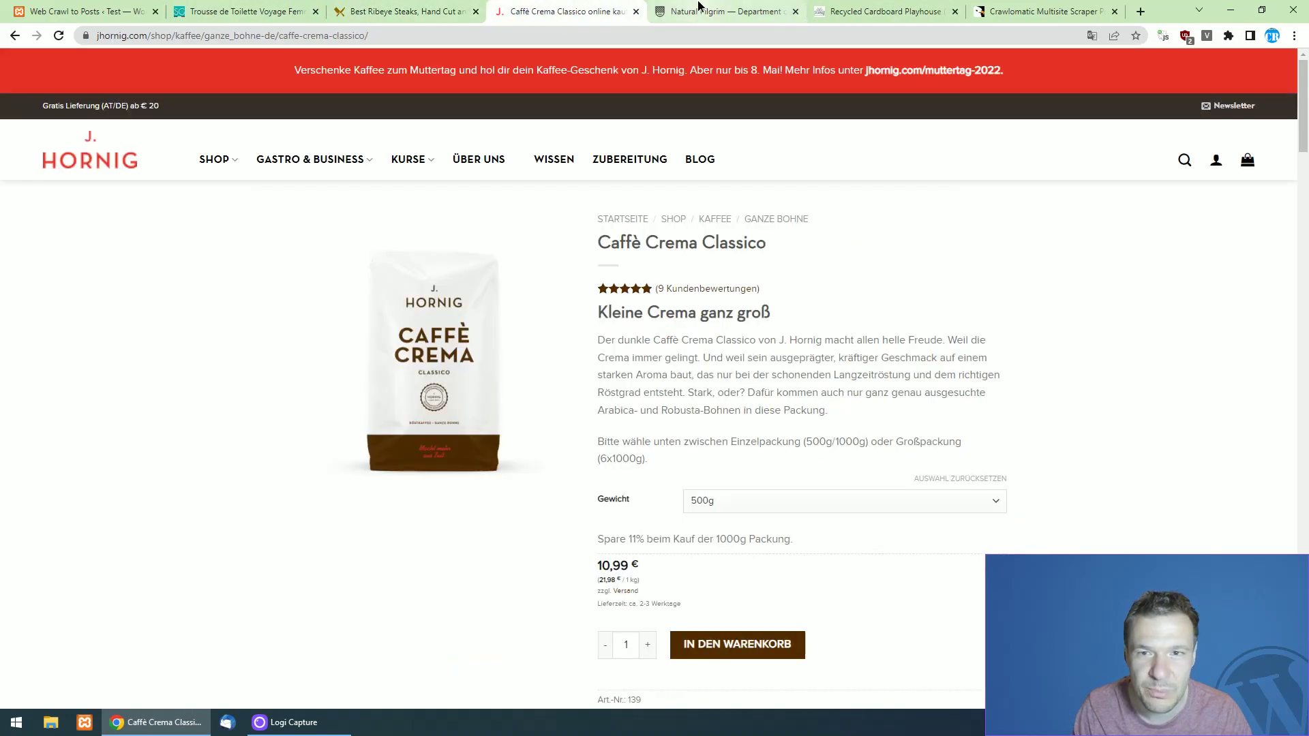
left_click(698, 9)
left_click(879, 11)
Permanently delete all posts created by the first and second Crawlomatic rules.
left_click(81, 11)
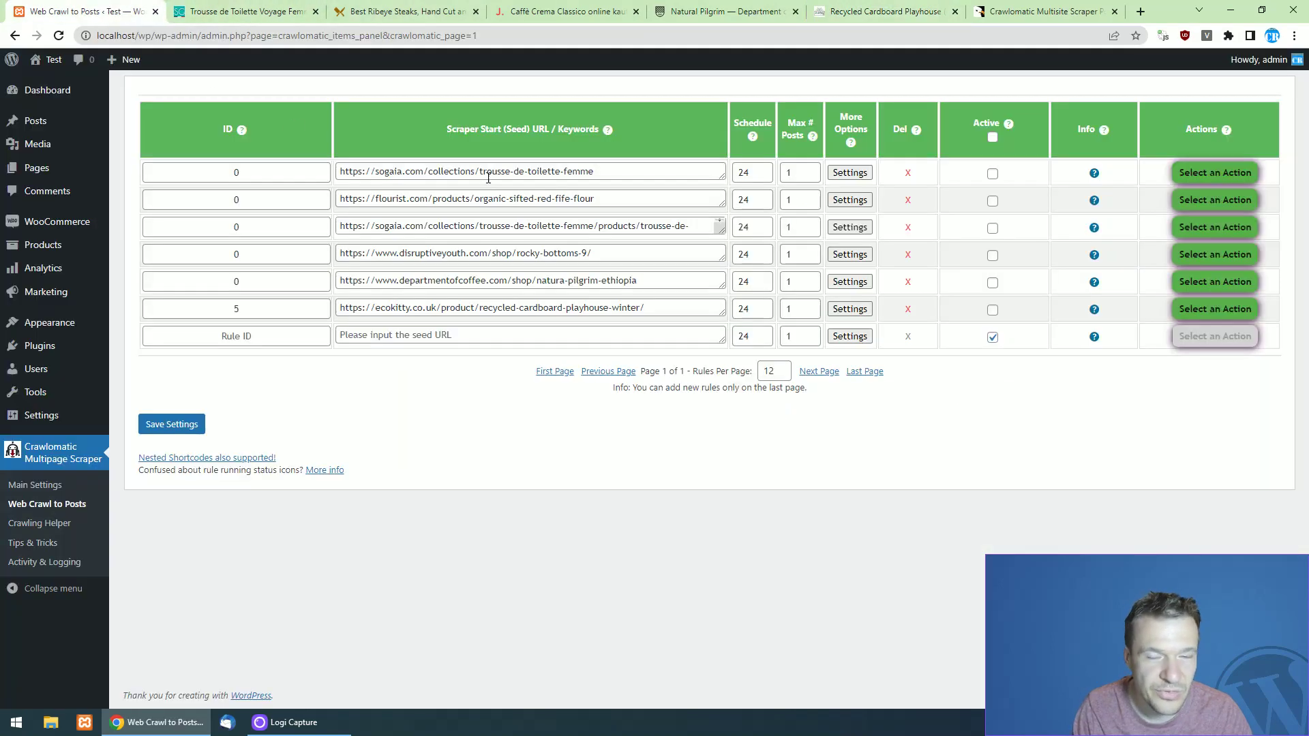
left_click(1214, 172)
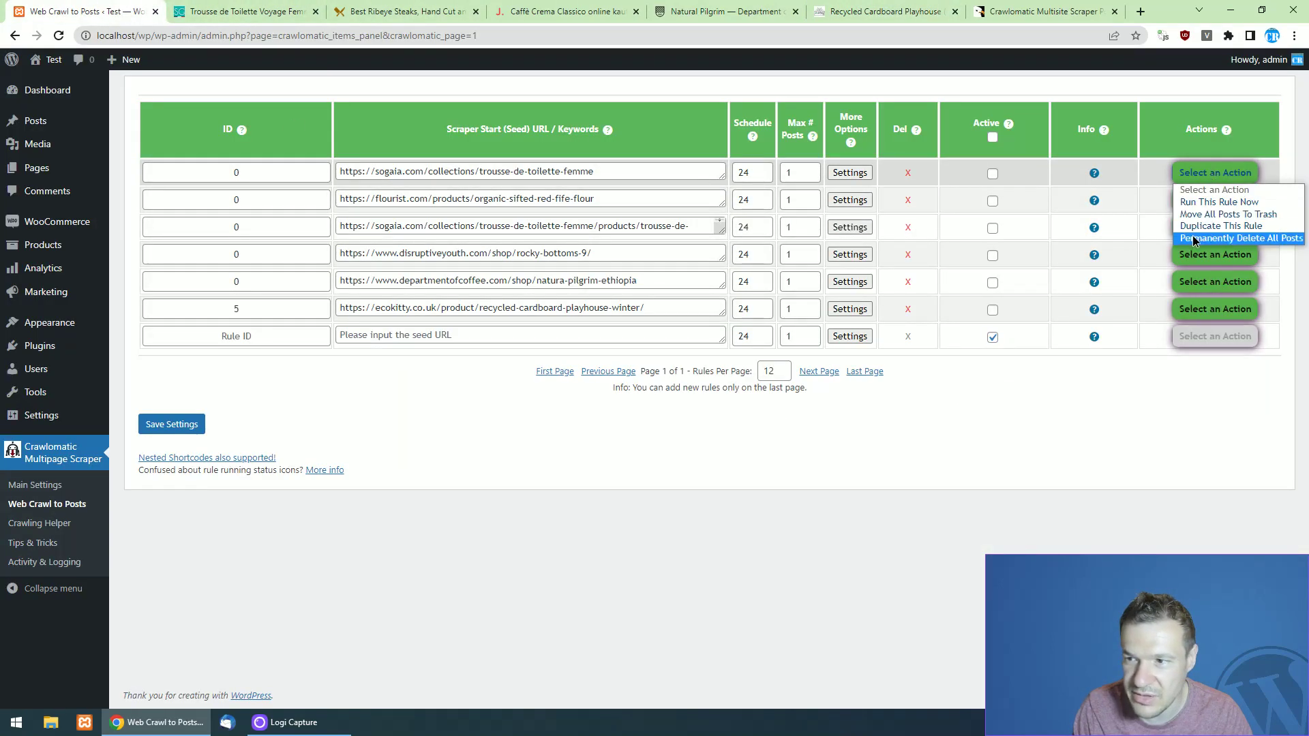
left_click(1193, 240)
left_click(1215, 200)
left_click(1195, 265)
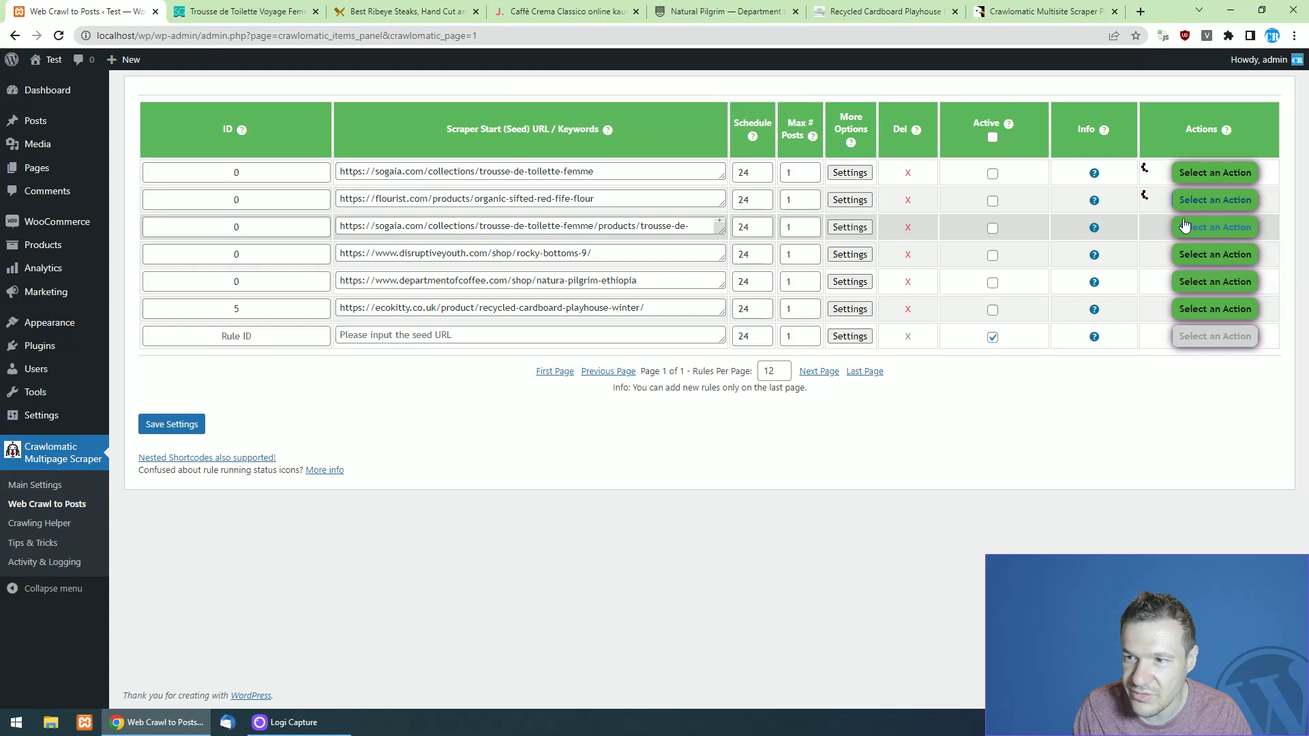
Permanently delete the third and fourth rules' posts, confirming each prompt.
left_click(1185, 225)
left_click(1201, 292)
key("Return")
left_click(1191, 254)
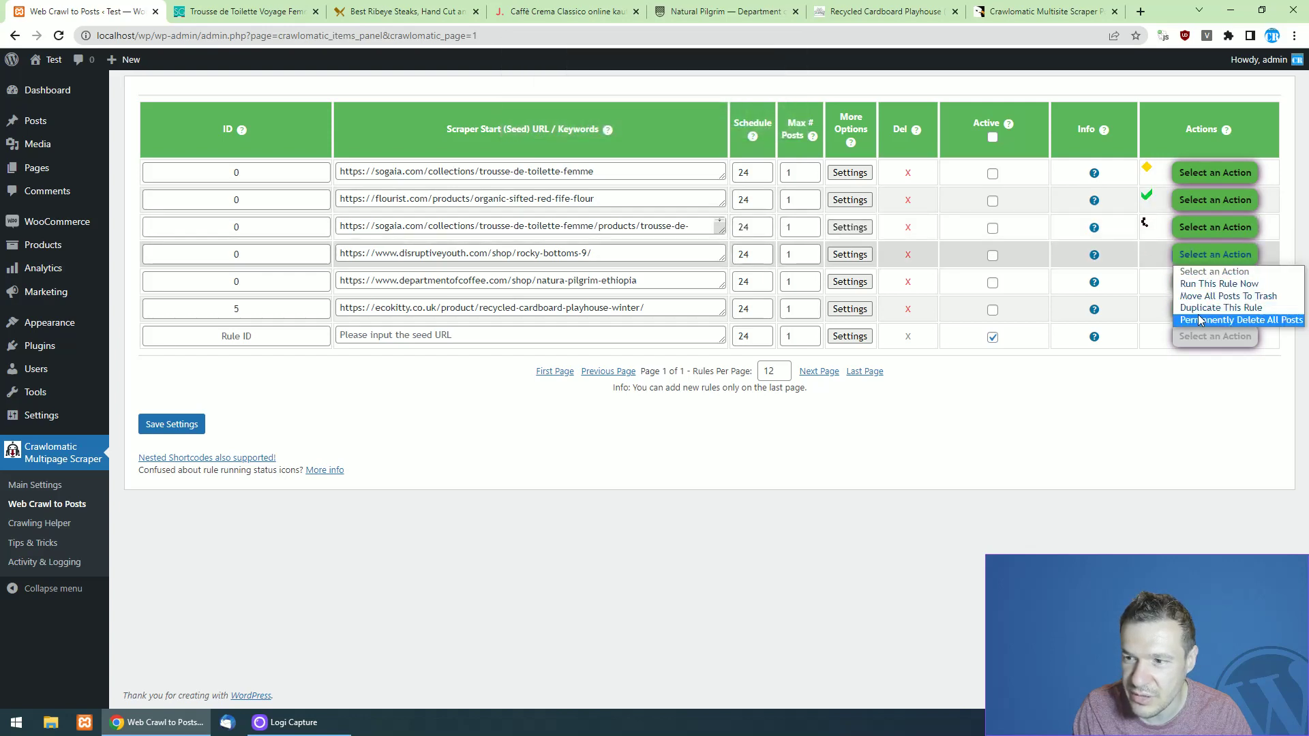
left_click(1202, 320)
key("Return")
Permanently delete the fifth rule's and rule ID 5's posts, confirming each prompt.
left_click(1214, 282)
left_click(1200, 347)
key("Return")
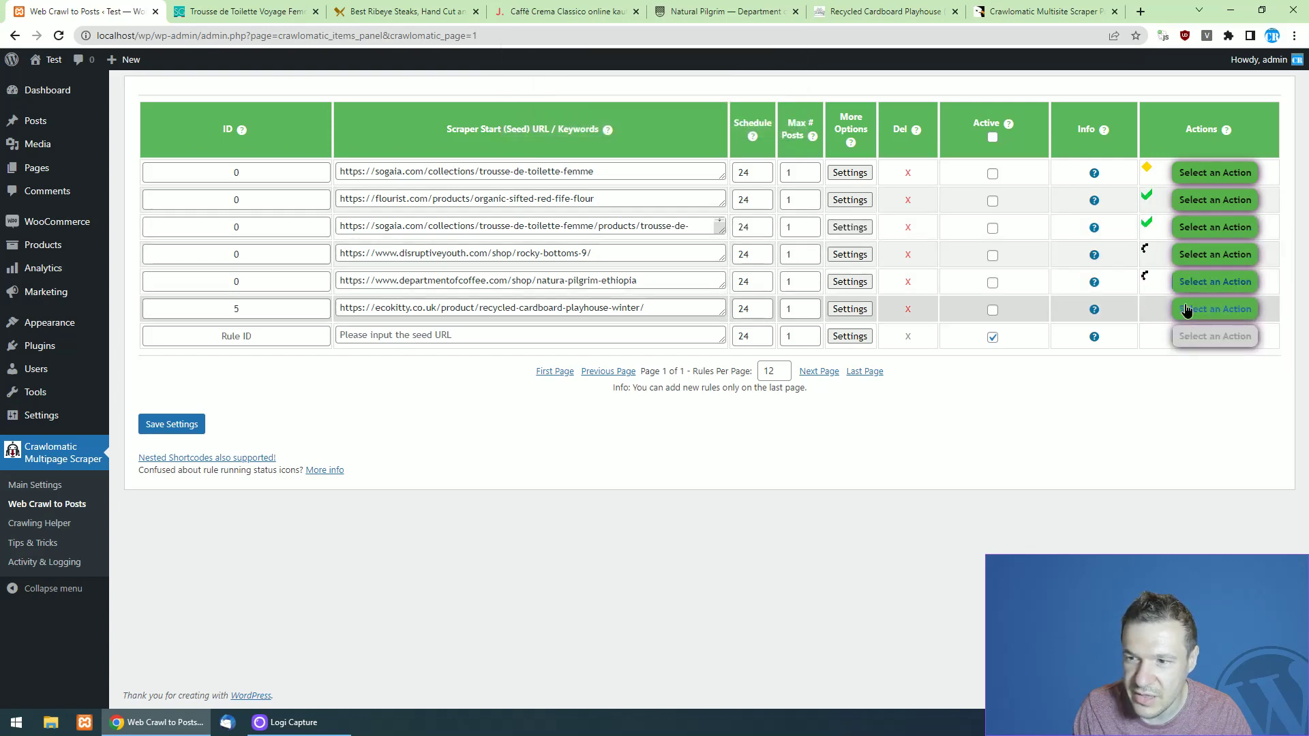
left_click(1186, 311)
left_click(1200, 374)
key("Return")
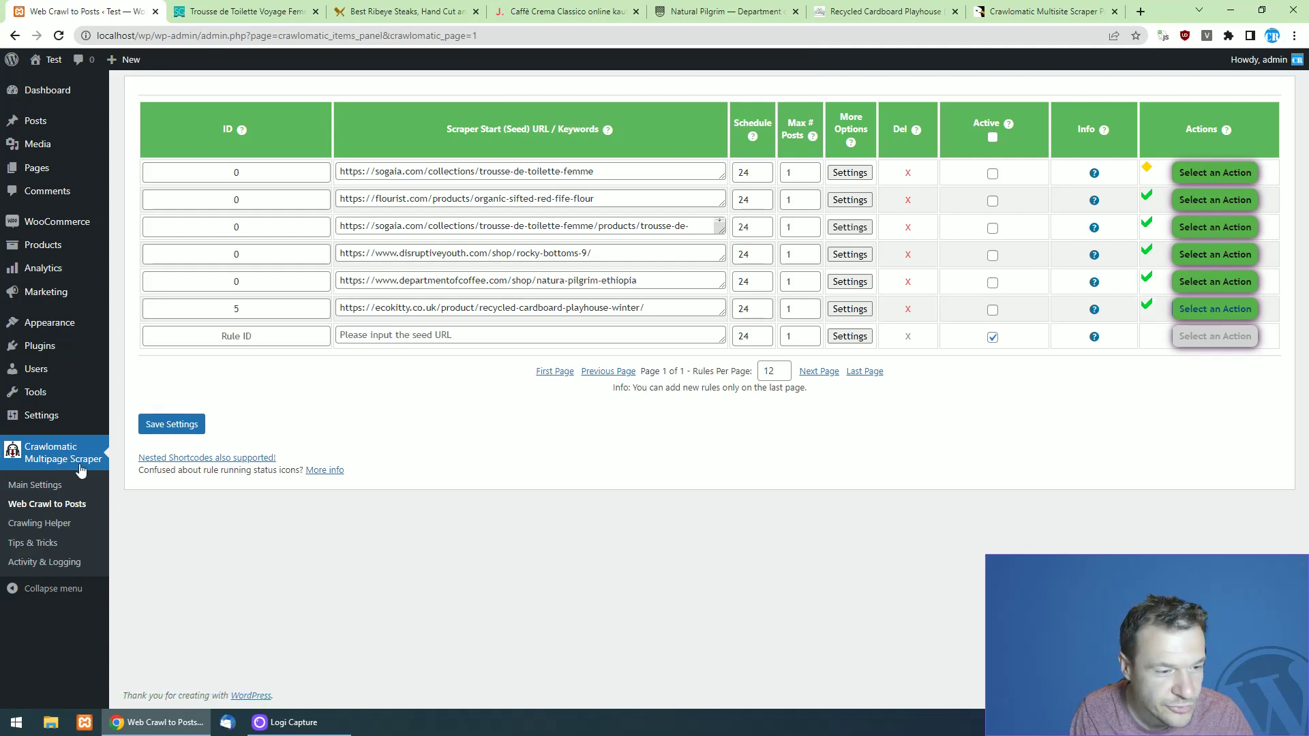
left_click(848, 310)
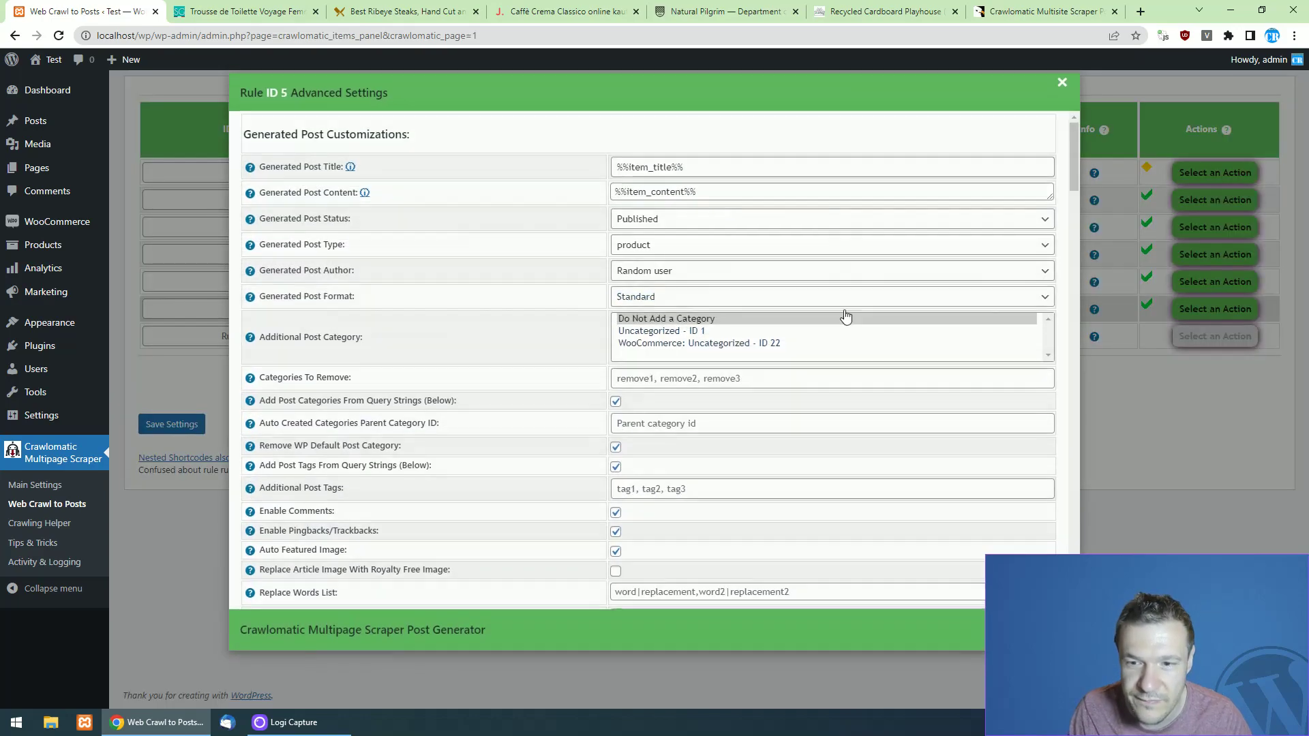
scroll(534, 359, "down", 20)
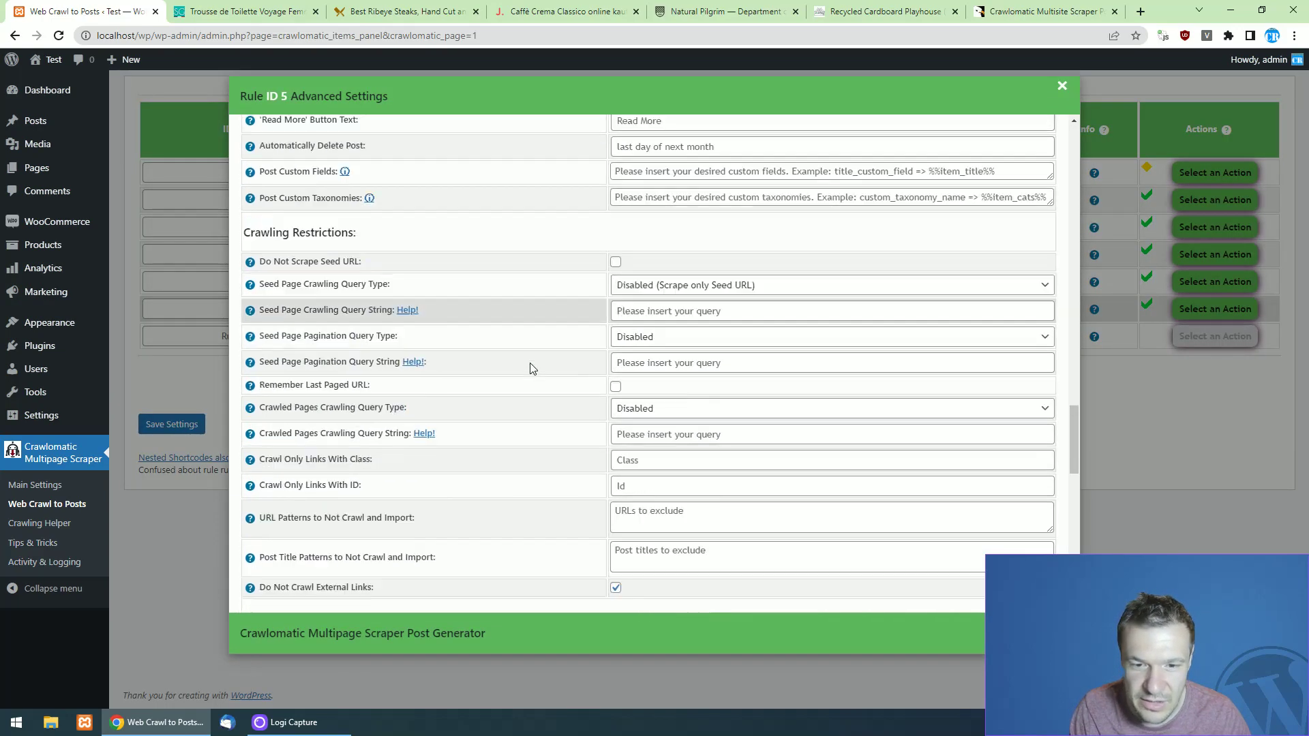
scroll(528, 379, "down", 15)
mouse_move(283, 564)
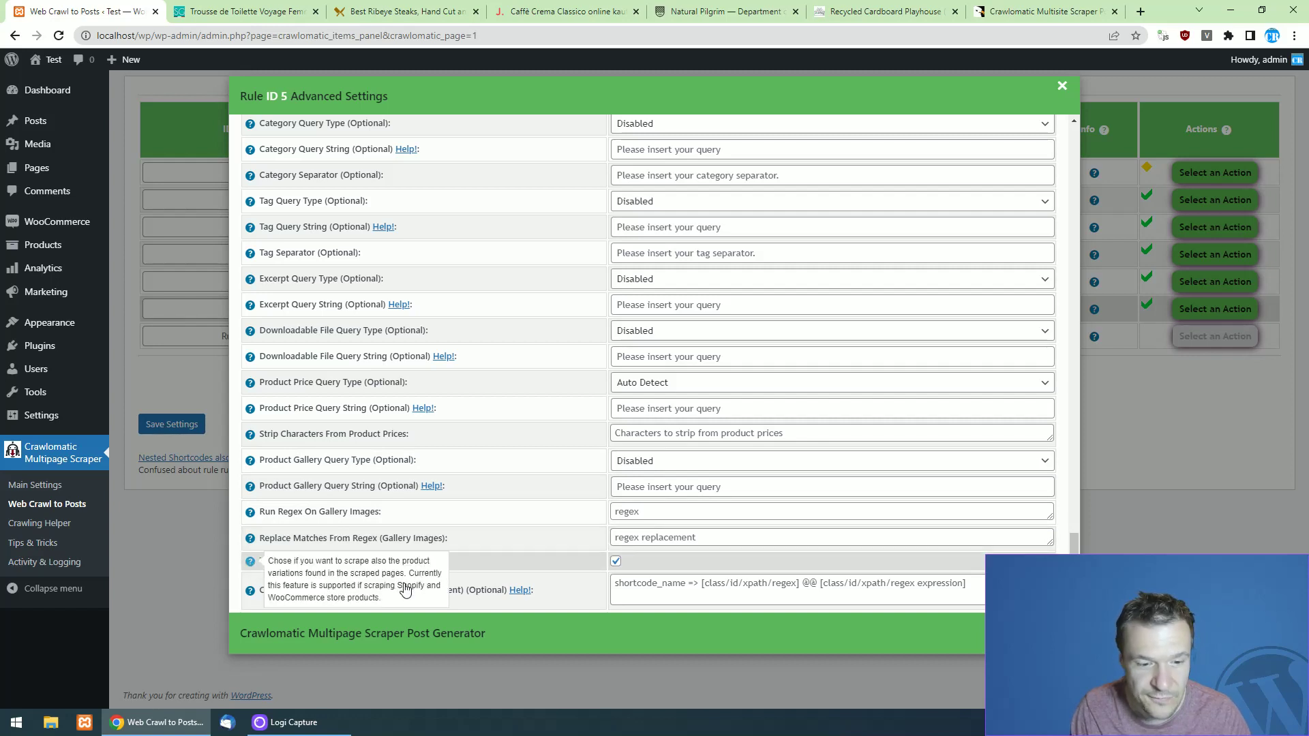
left_click_drag(397, 586, 326, 594)
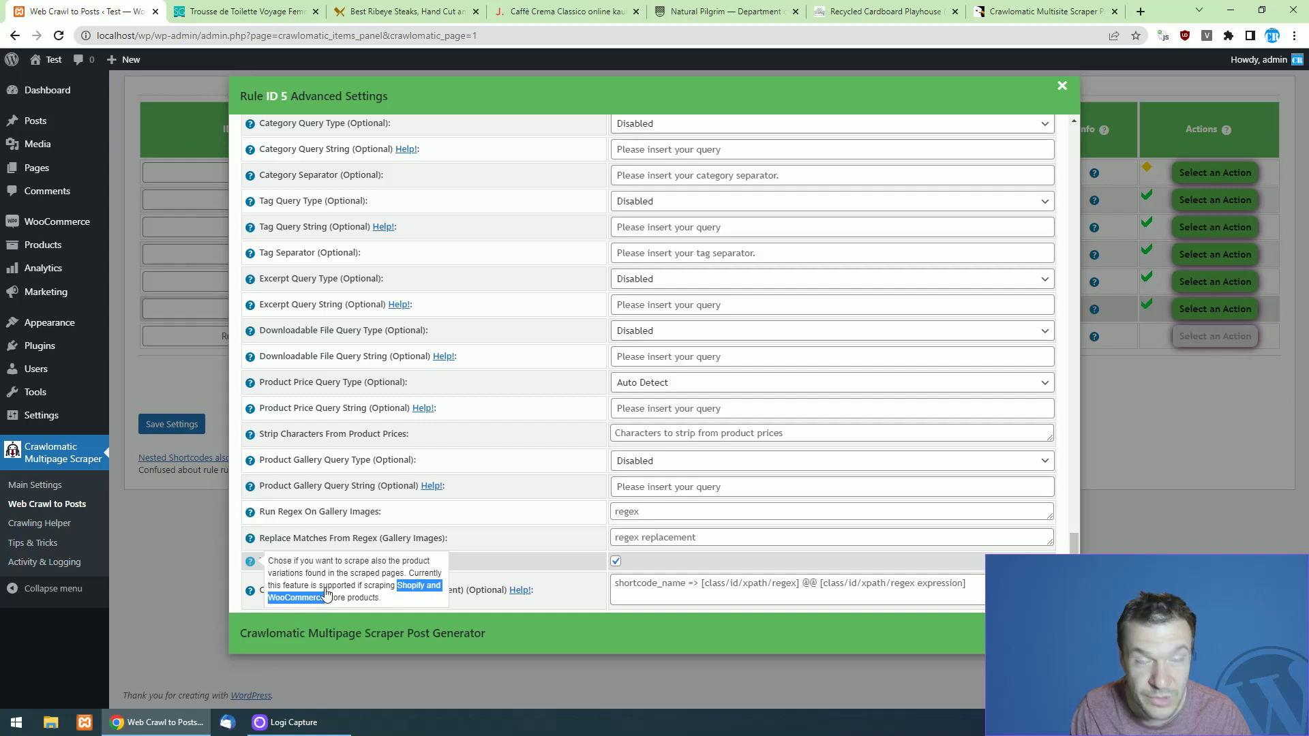
left_click(1102, 383)
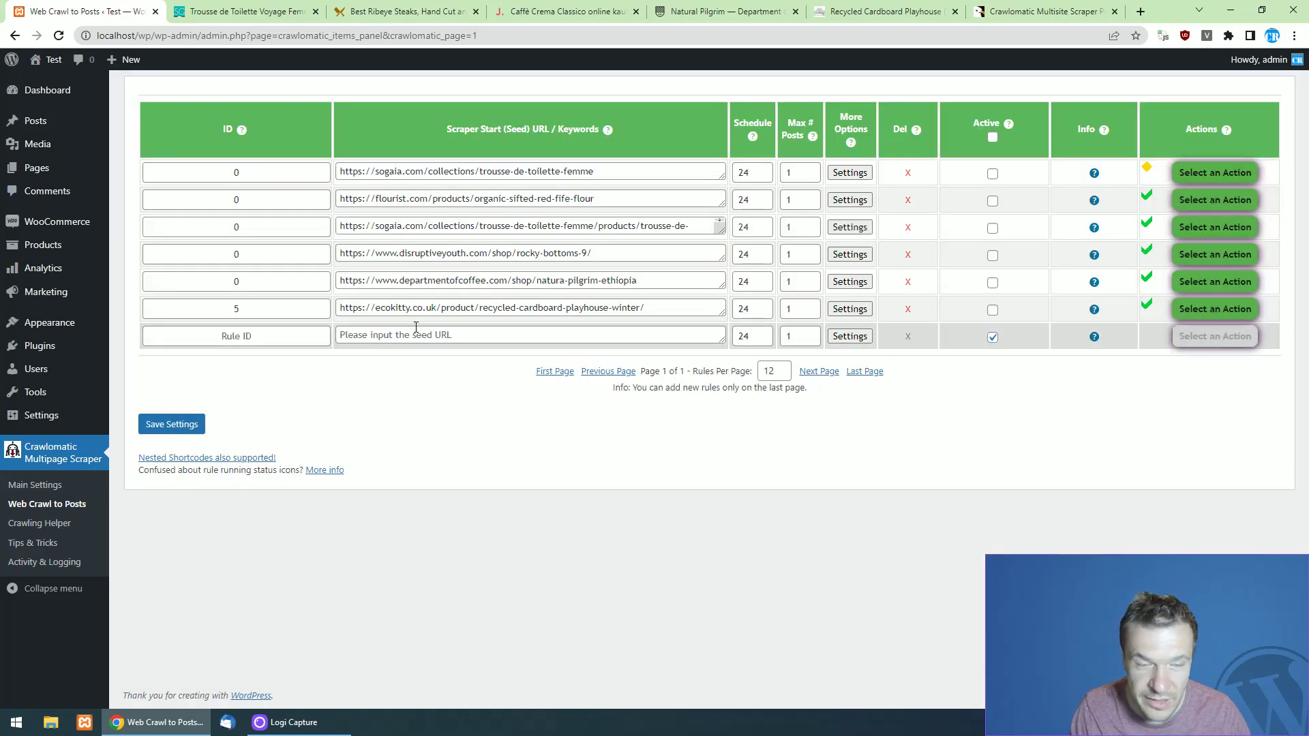
left_click(848, 309)
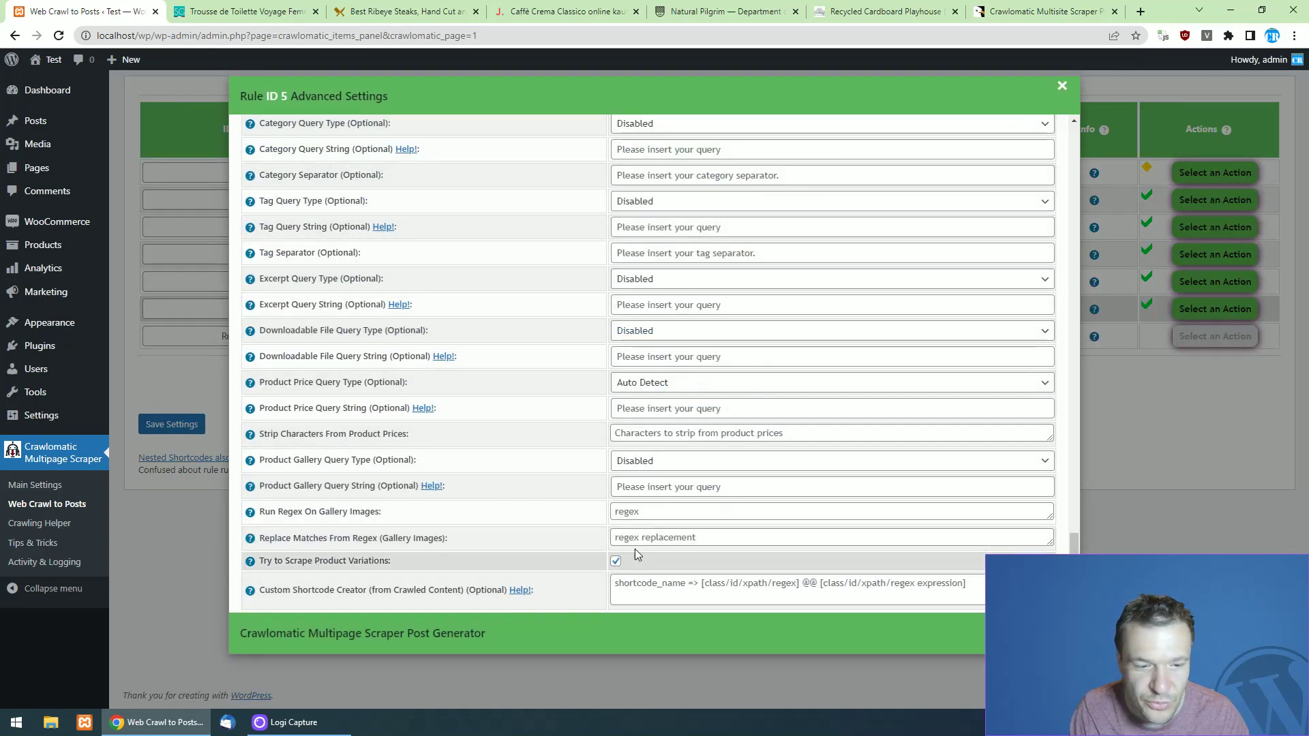
left_click(1144, 415)
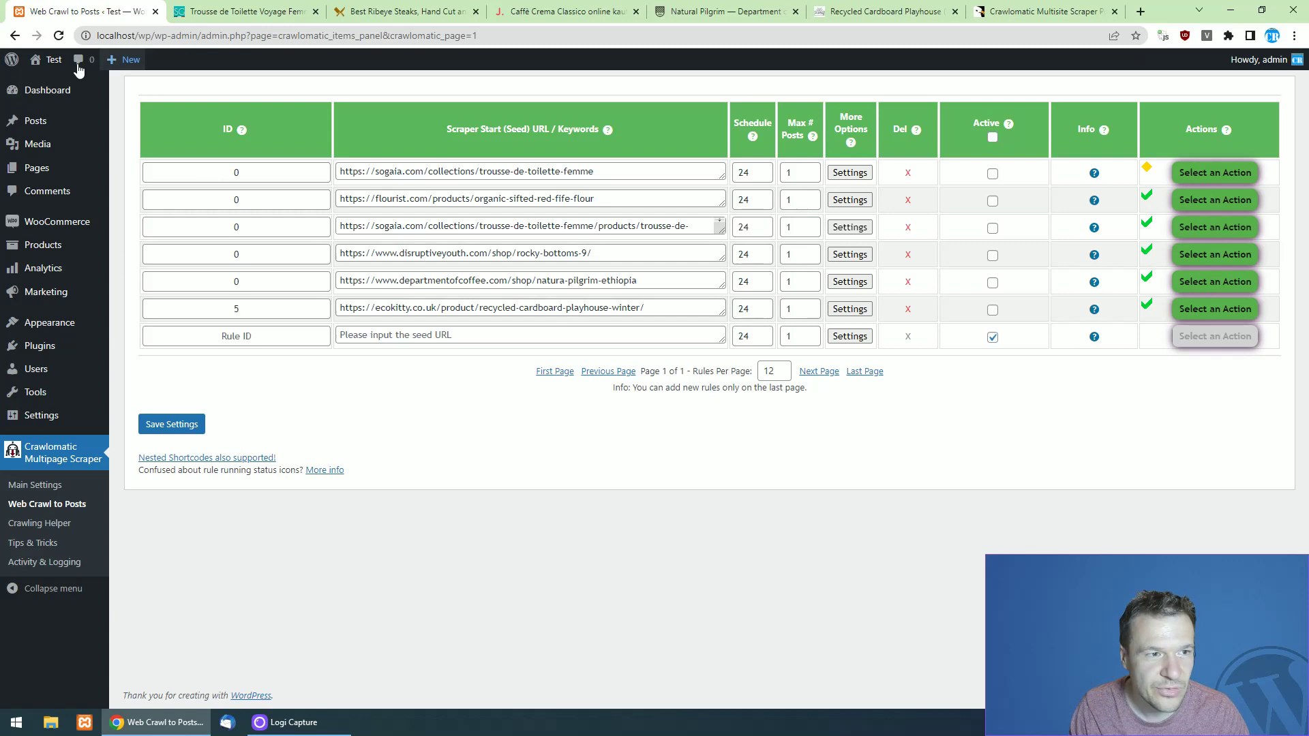
Open Products > All Products in a new tab, then return to the Web Crawl to Posts rules table.
left_click(54, 247, "ctrl+shift")
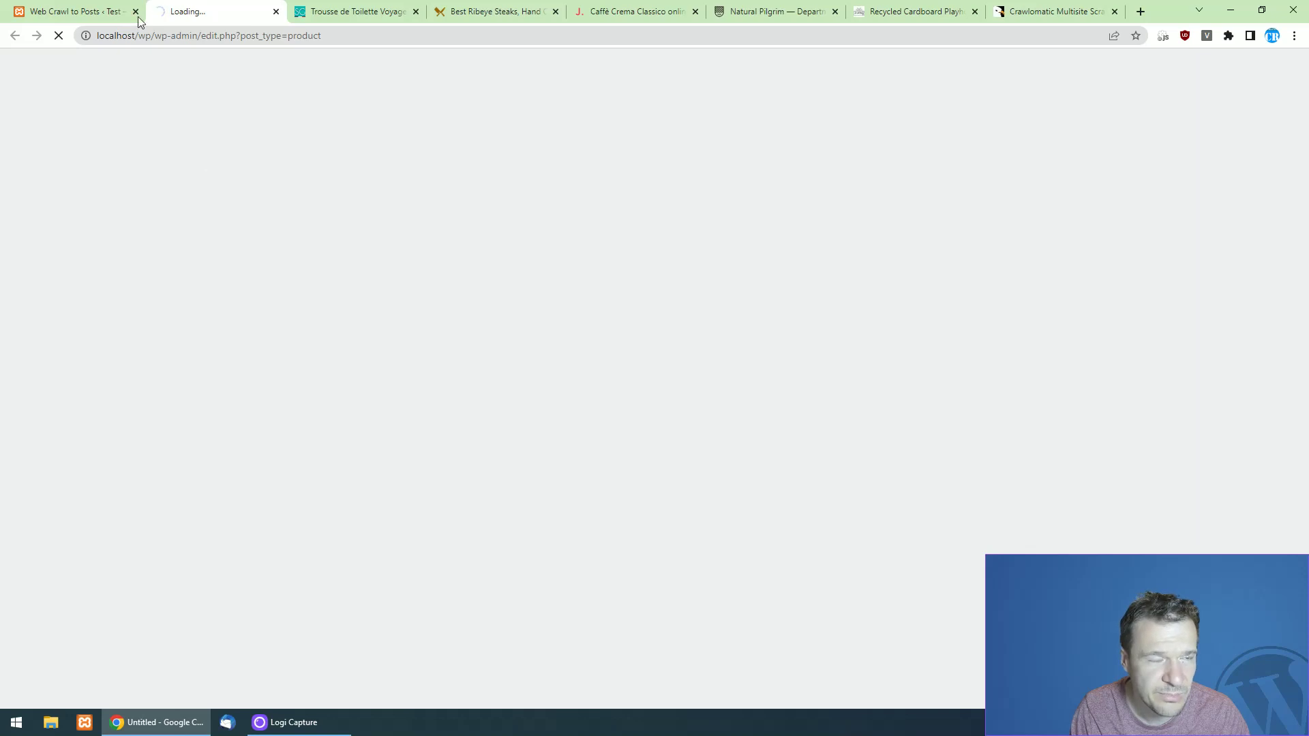
left_click(103, 11)
mouse_move(1110, 181)
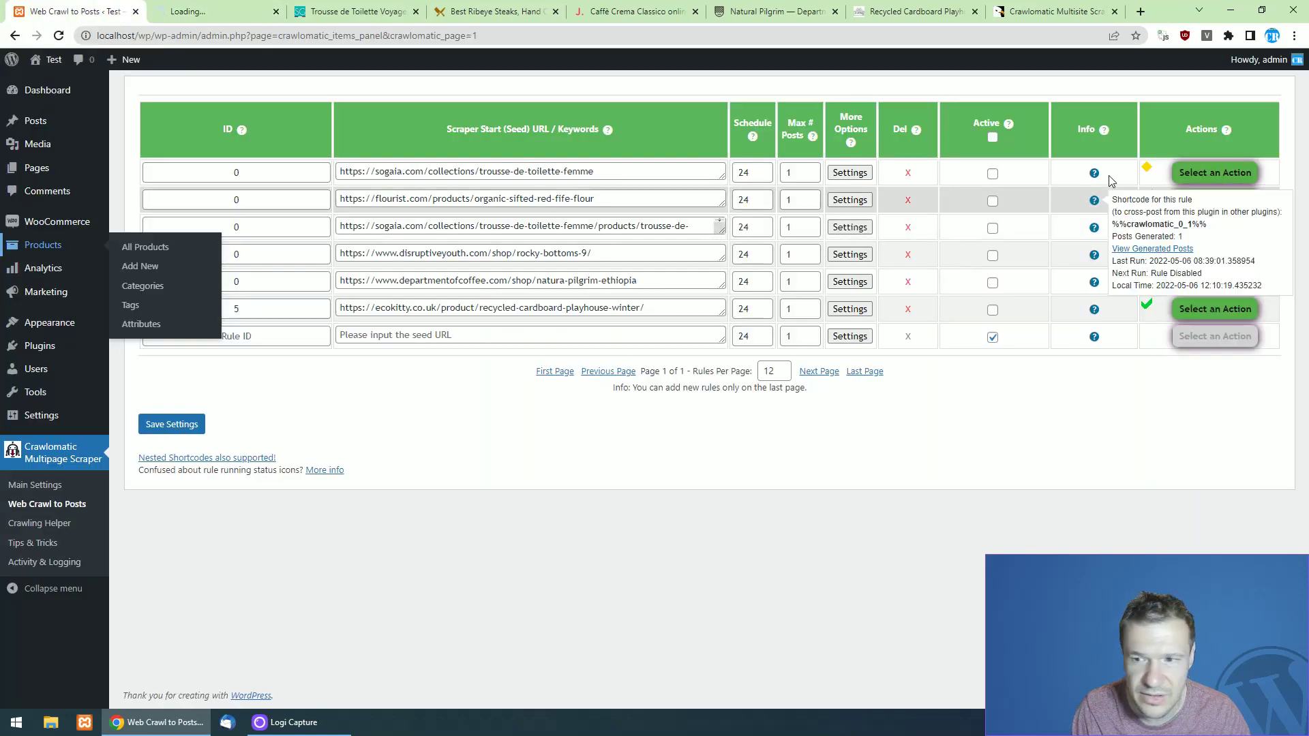
left_click(198, 11)
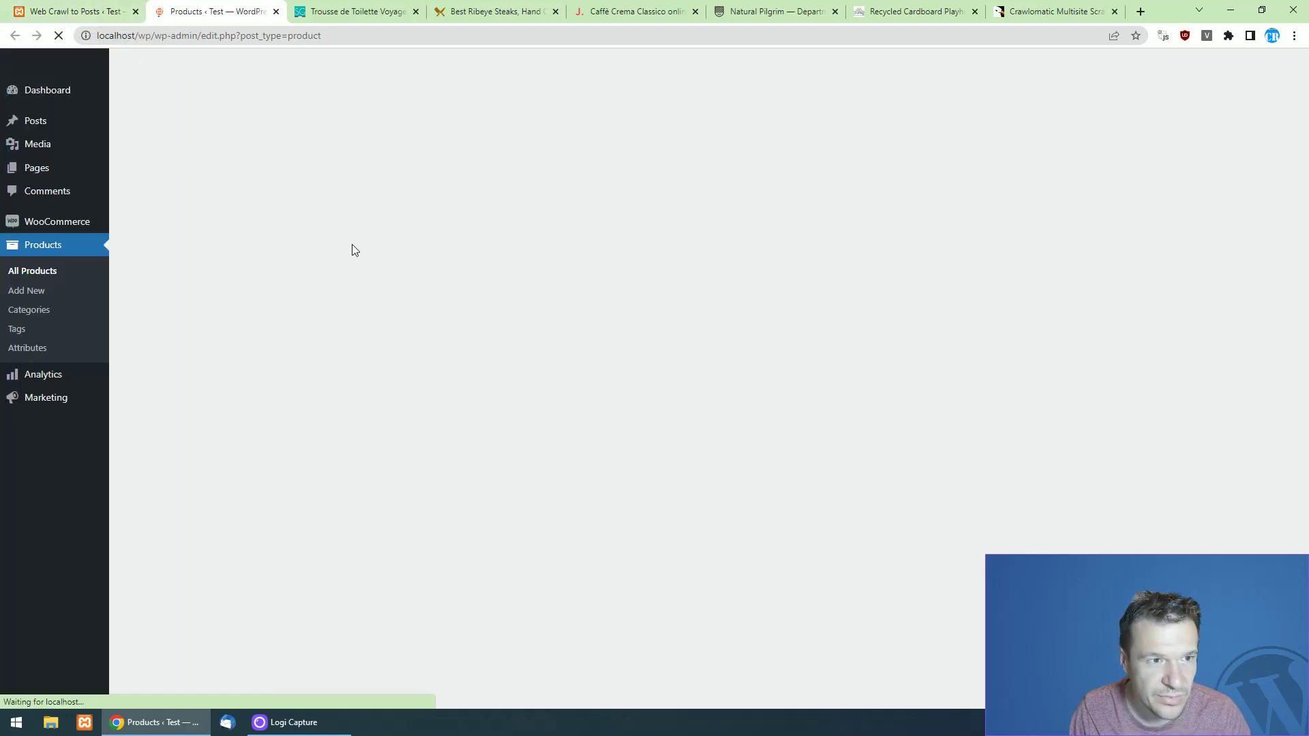
key("ctrl+Page_Up")
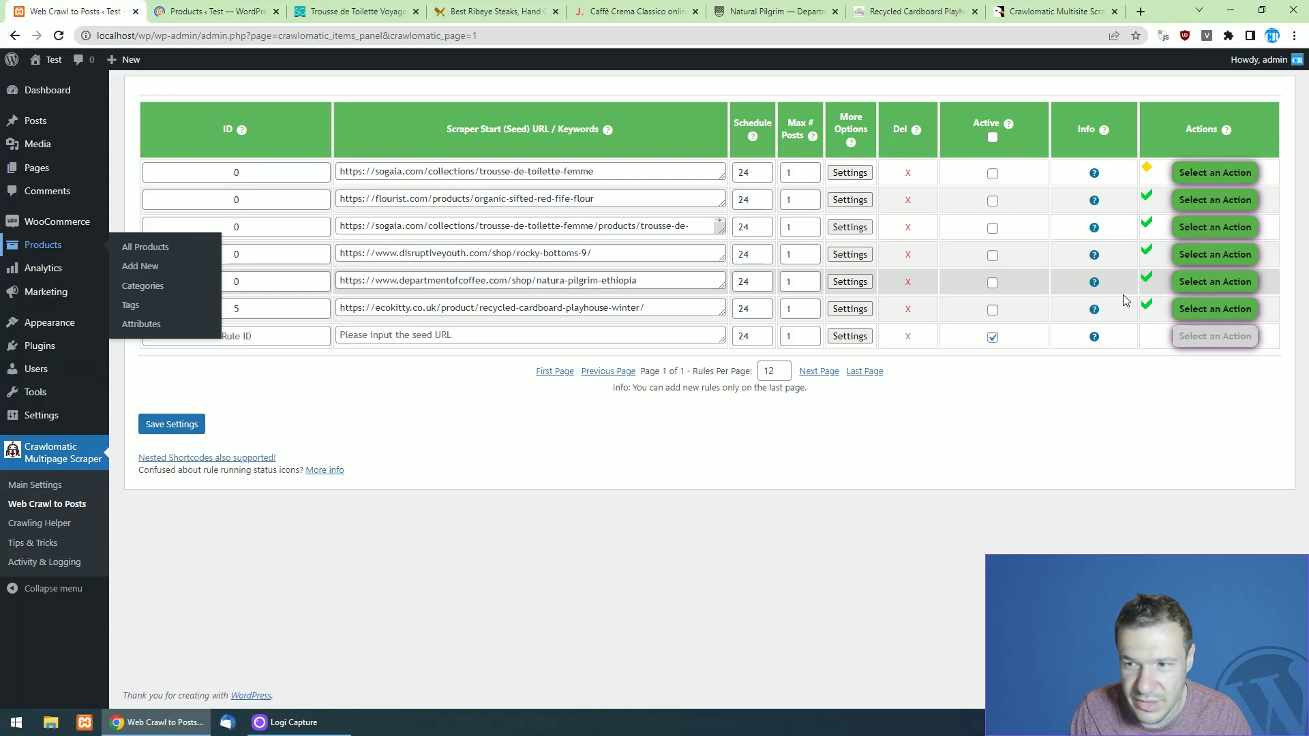
left_click(391, 309)
key("ctrl+a")
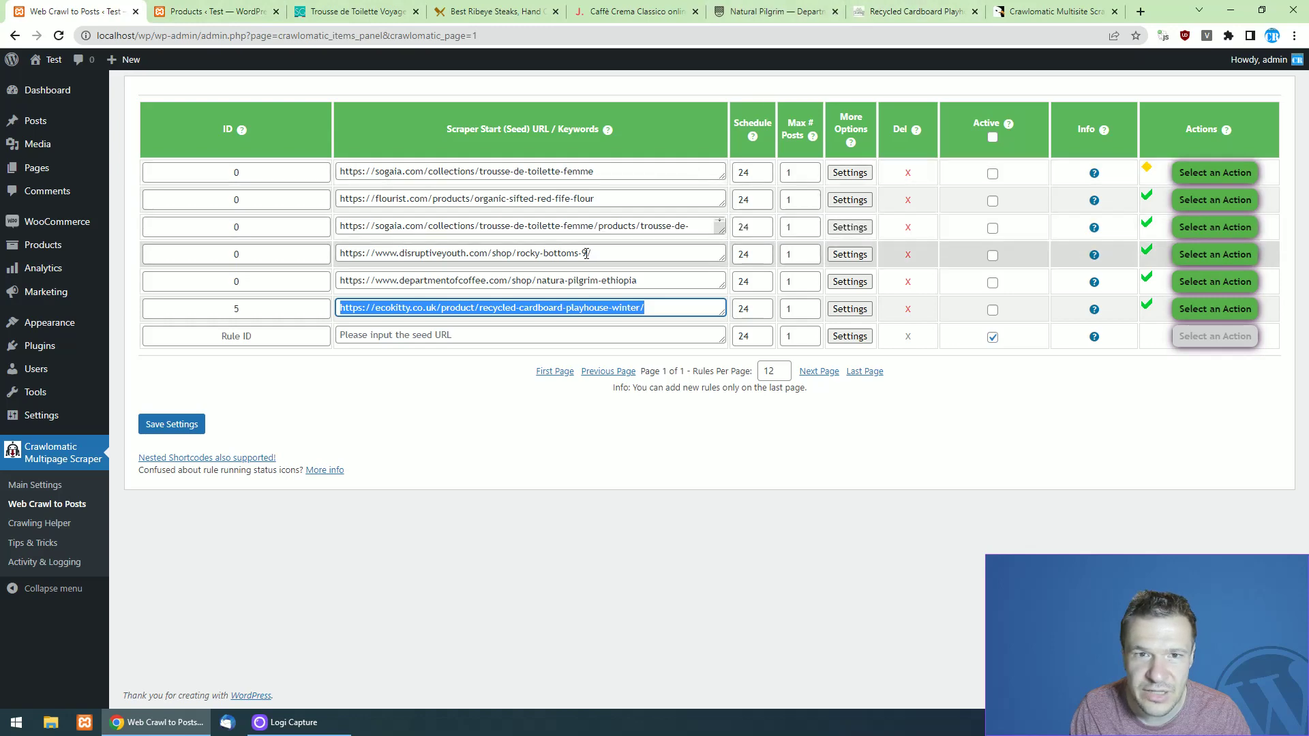
left_click(886, 11)
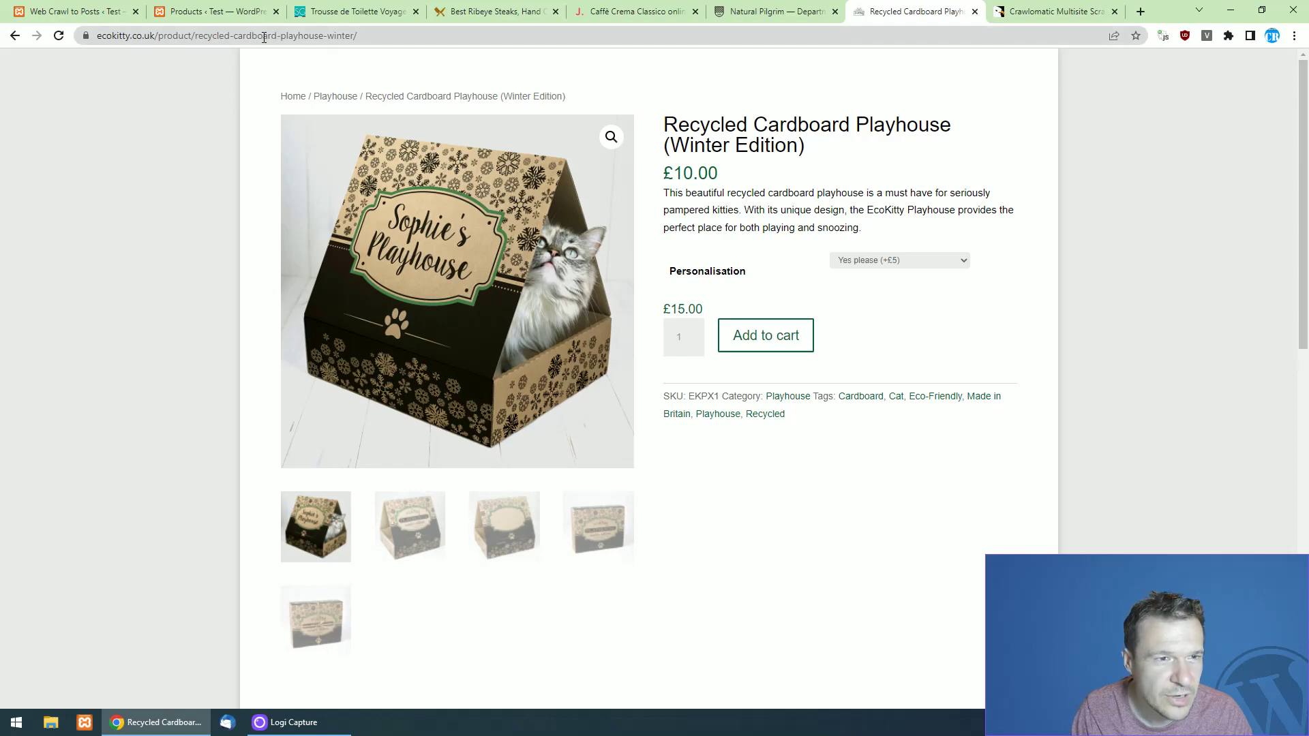
left_click(852, 259)
left_click(861, 285)
left_click(857, 265)
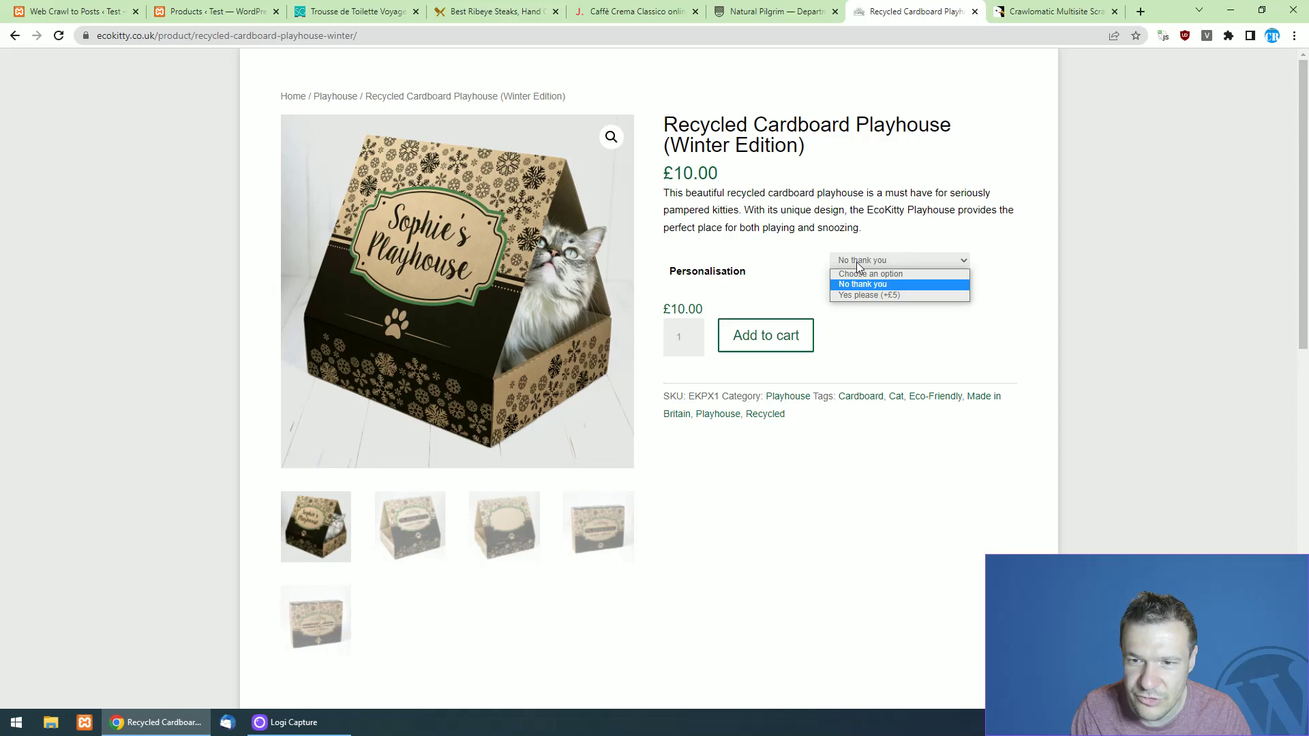
left_click(863, 295)
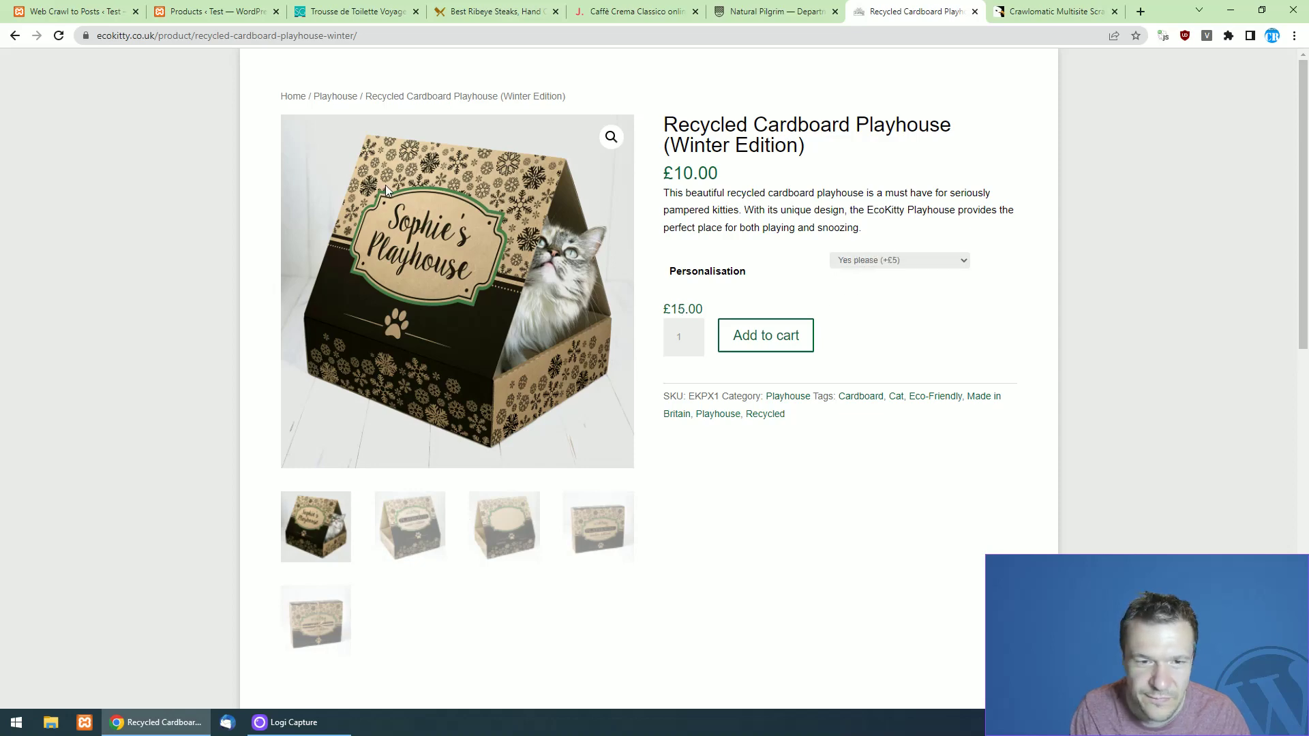
left_click(71, 11)
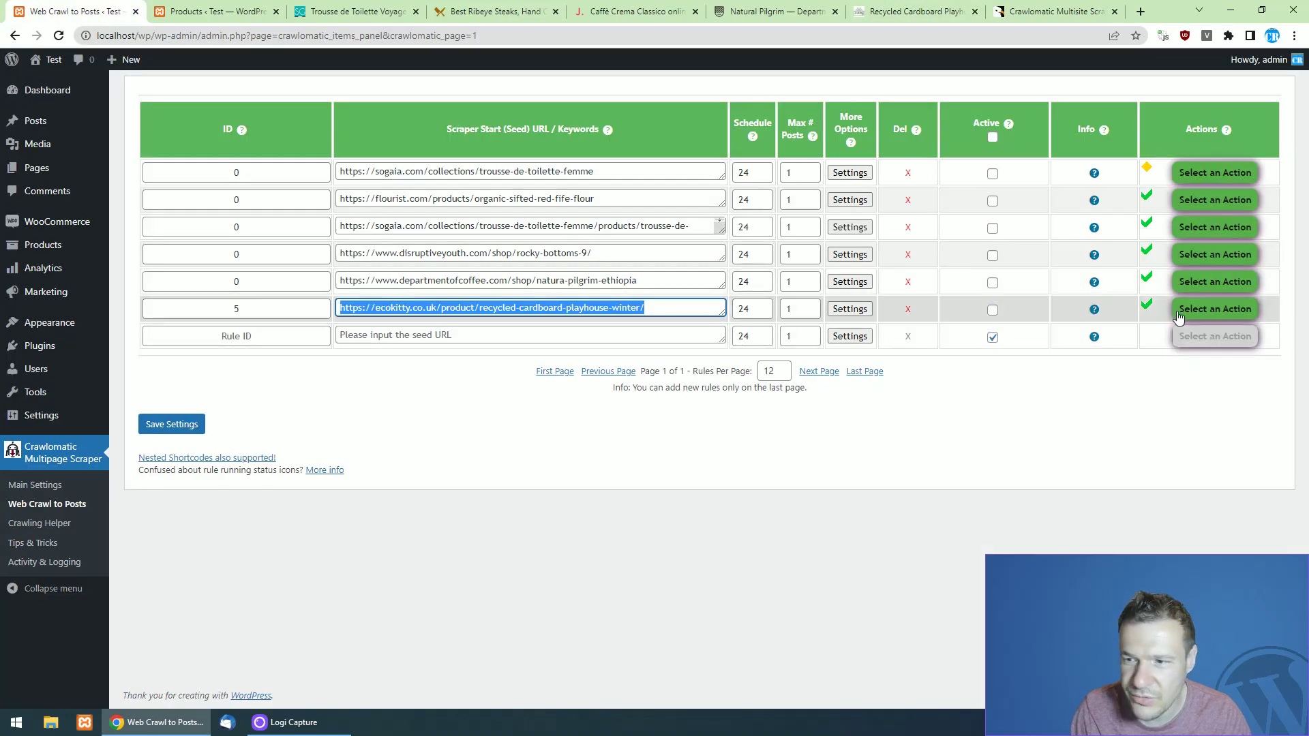
Run the playhouse rule 5 now, confirm it, and glance at its source product page.
left_click(1178, 310)
left_click(1207, 340)
key("Return")
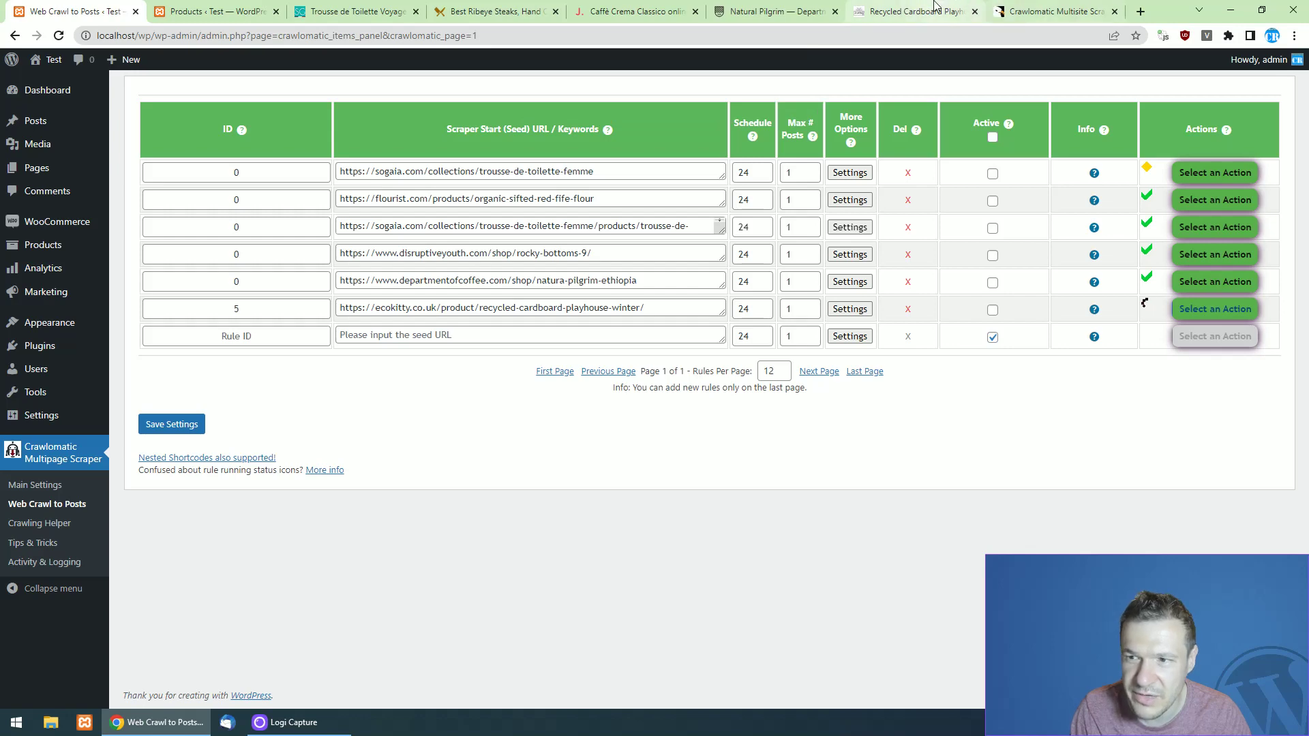
left_click(935, 8)
key("ctrl+1")
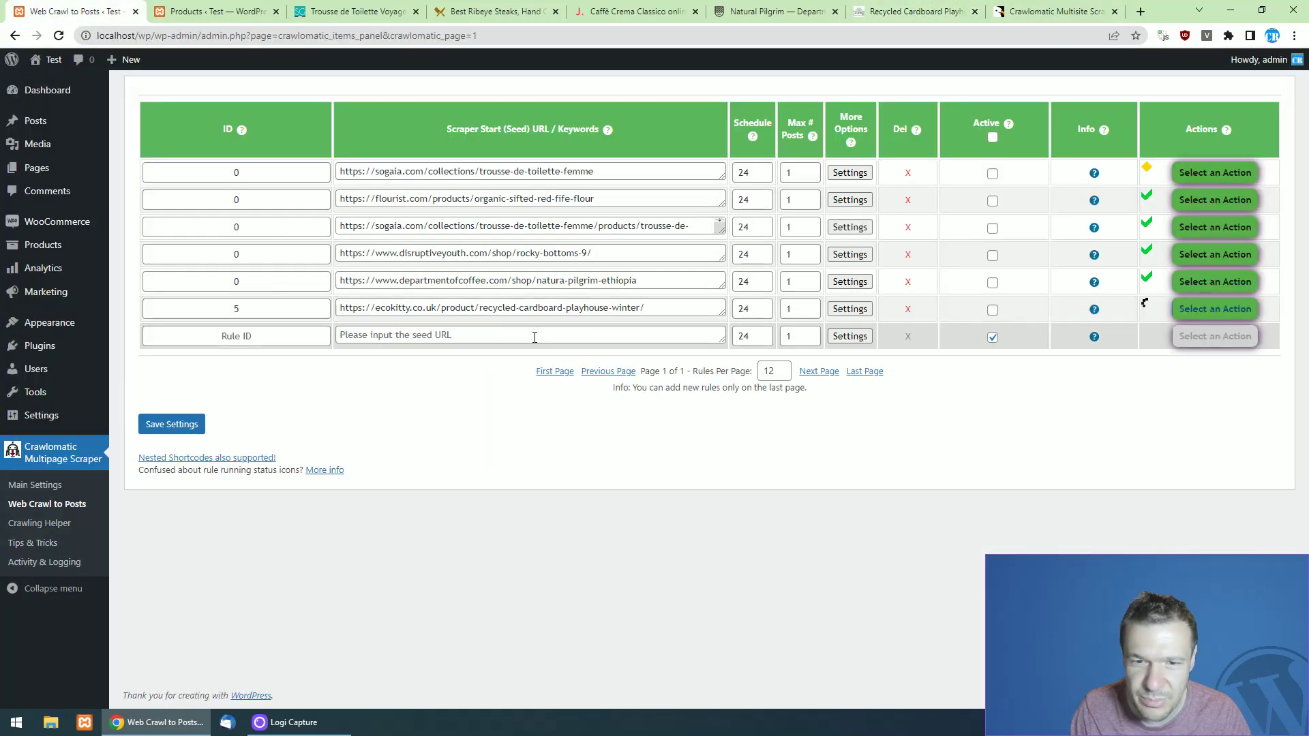
Review rule 5's advanced settings to verify it scrapes product variations.
left_click(849, 309)
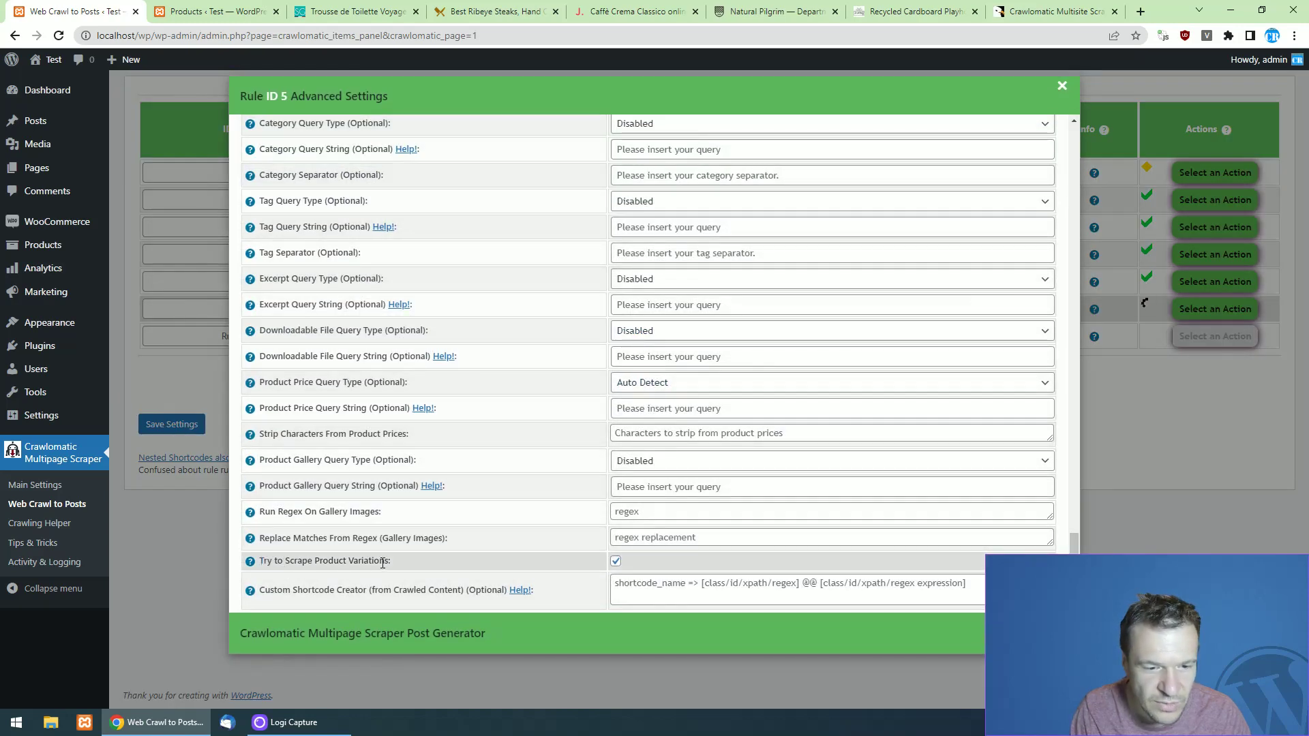
scroll(530, 509, "up", 4)
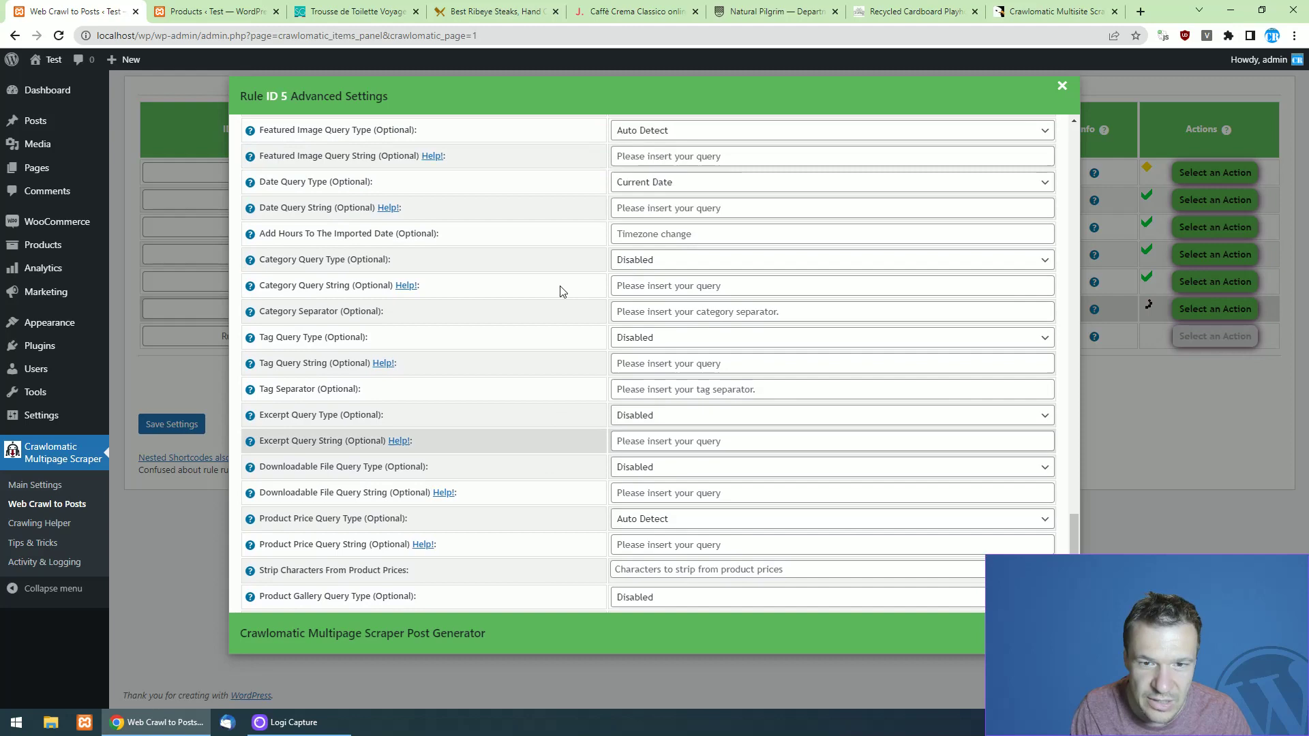
scroll(553, 501, "up", 5)
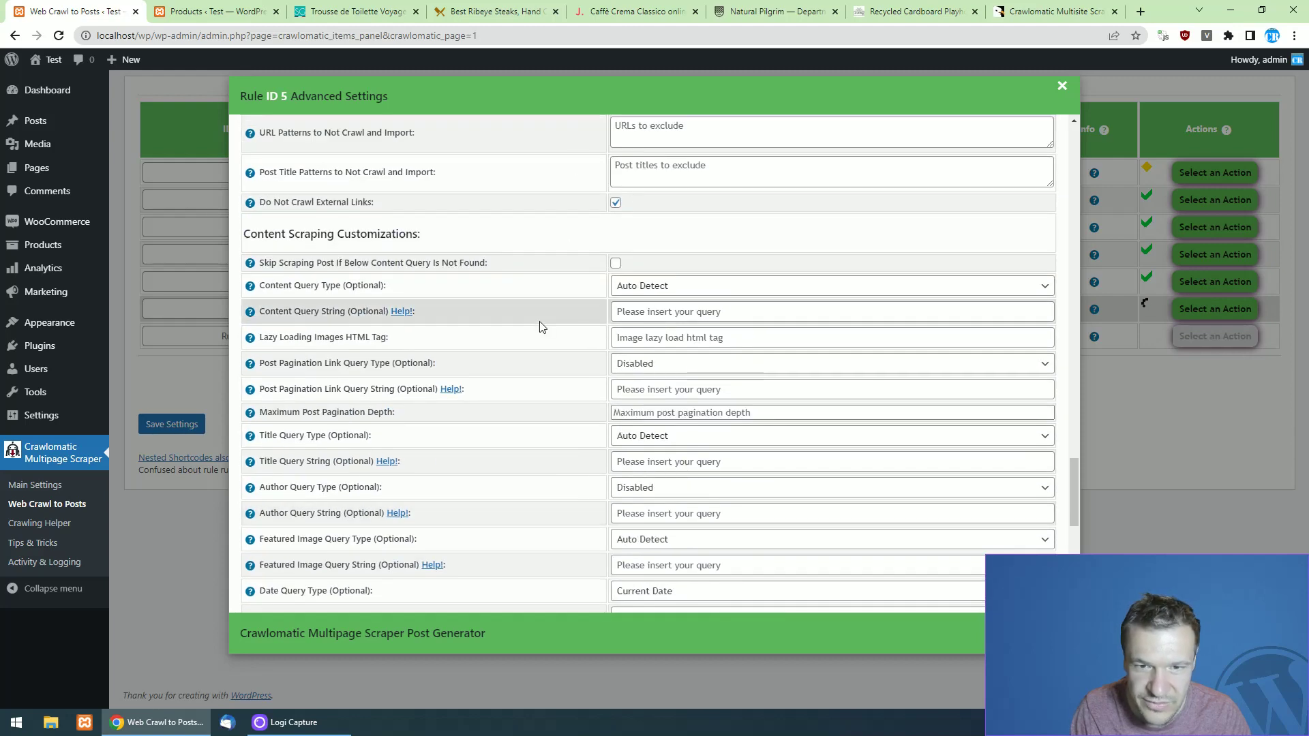
scroll(539, 345, "up", 8)
left_click(1118, 416)
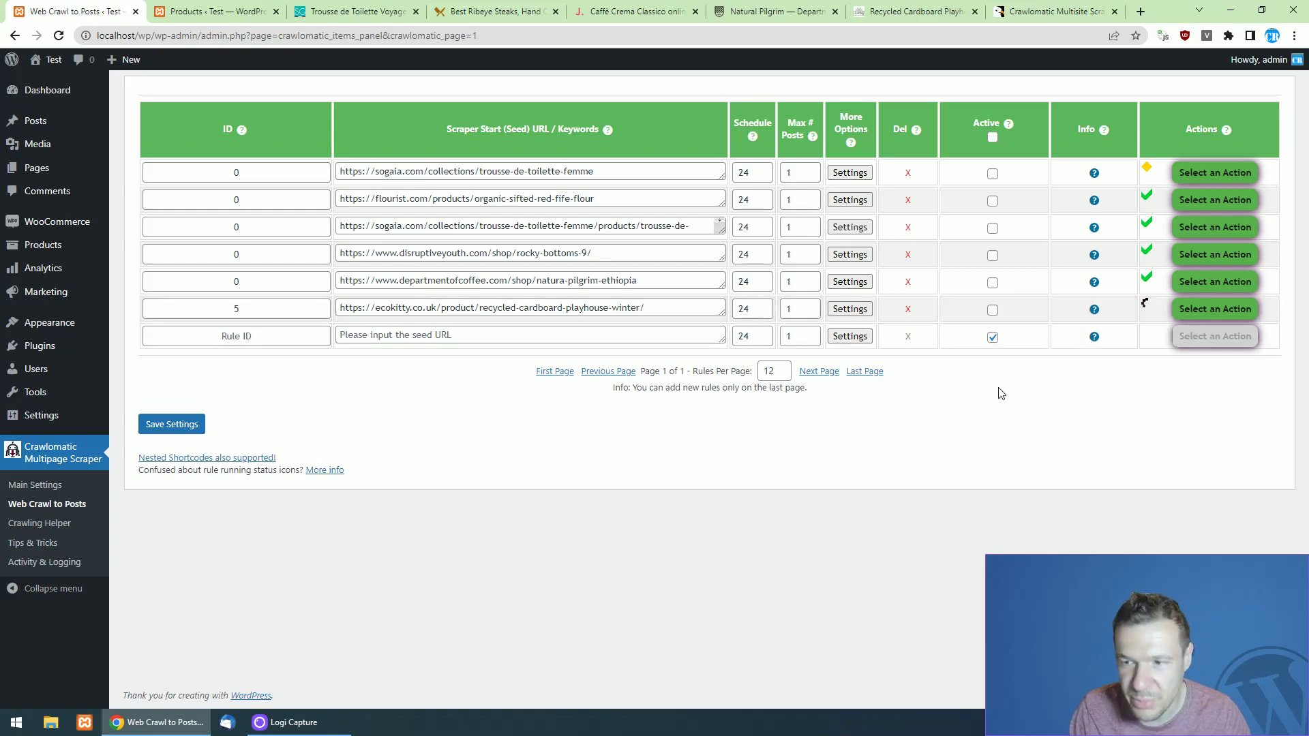
left_click(850, 308)
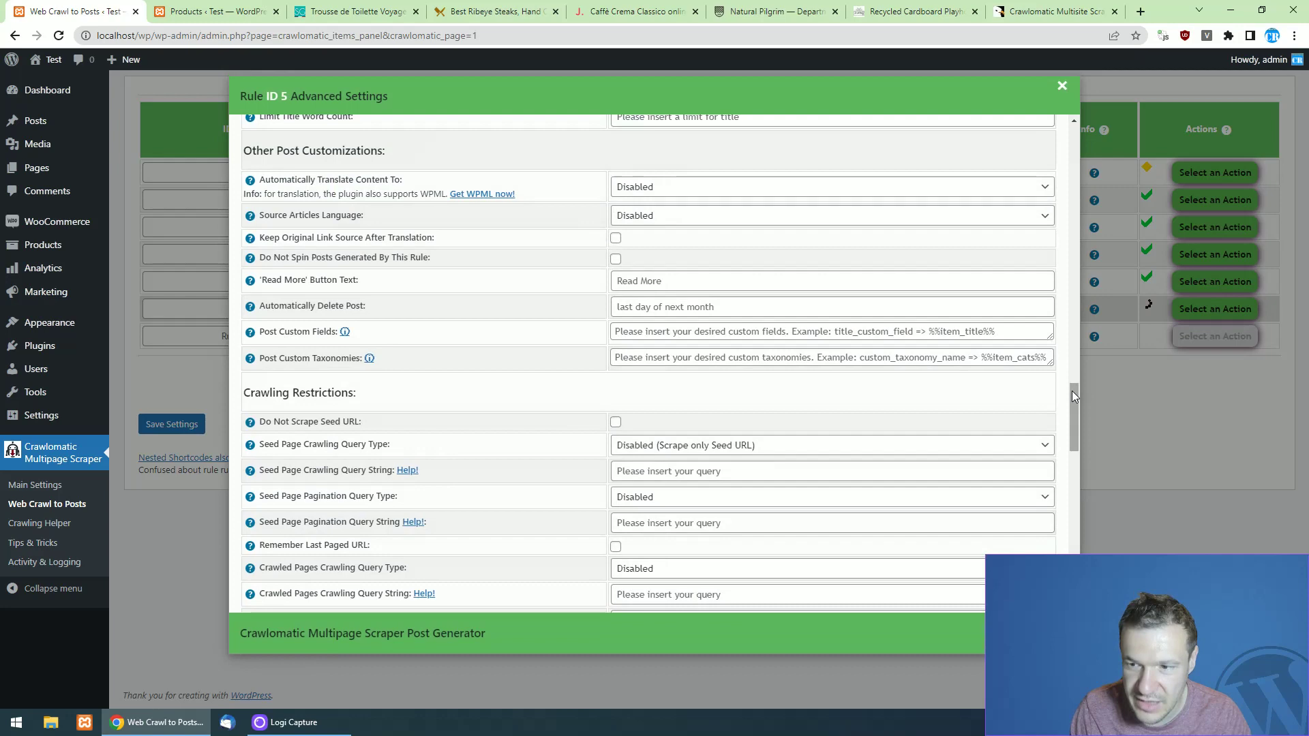
scroll(312, 409, "down", 10)
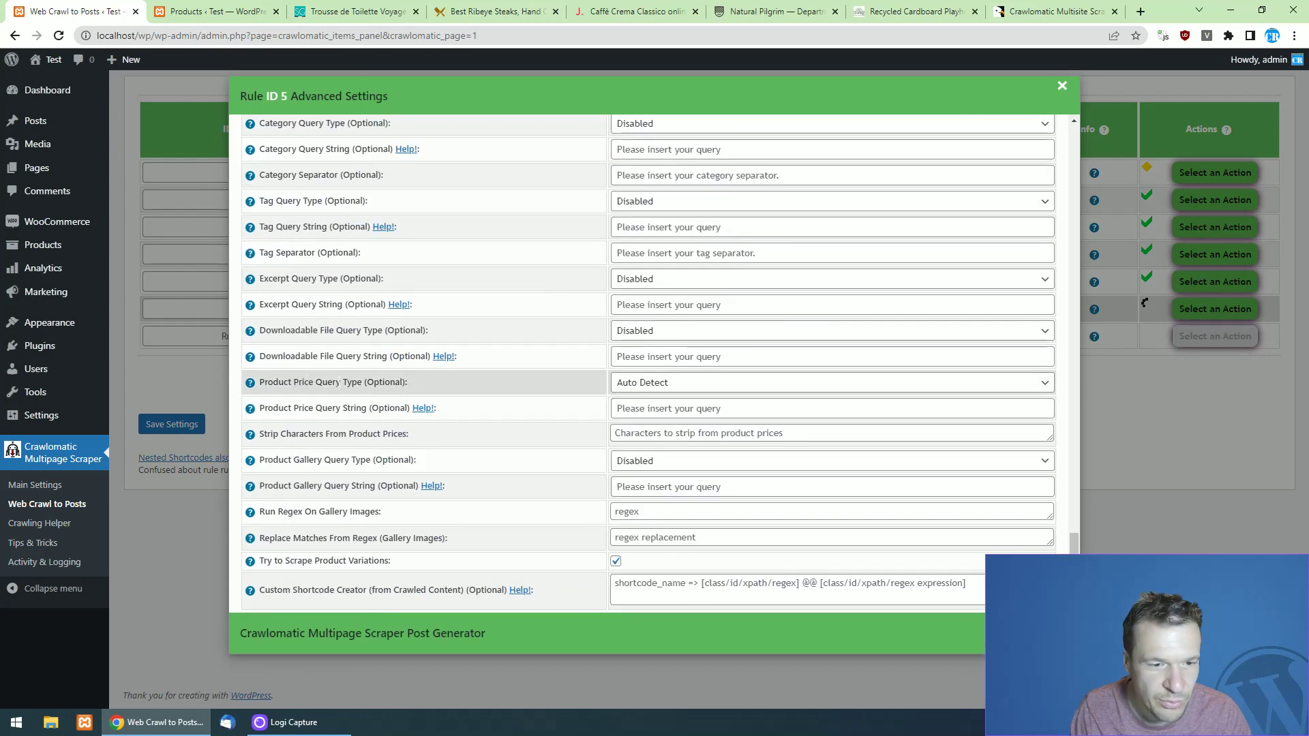
left_click_drag(288, 384, 365, 383)
scroll(304, 488, "up", 2)
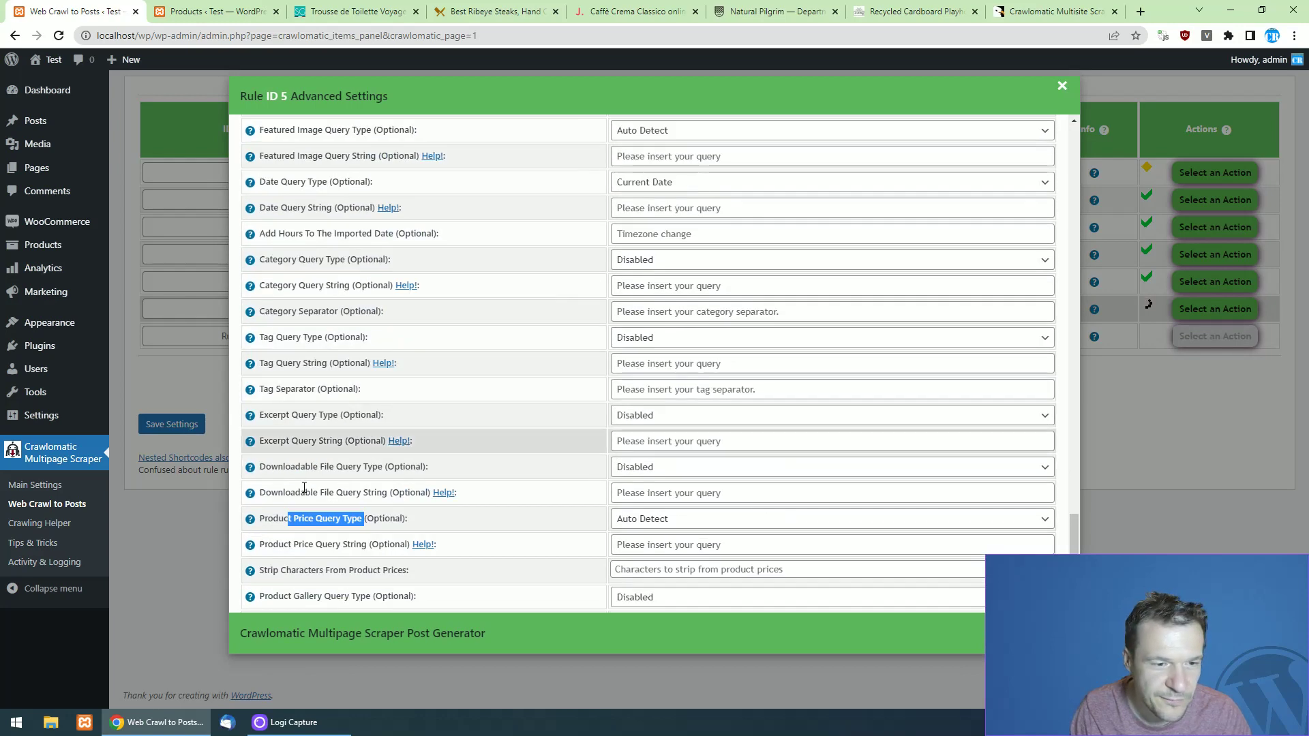
scroll(285, 353, "up", 1)
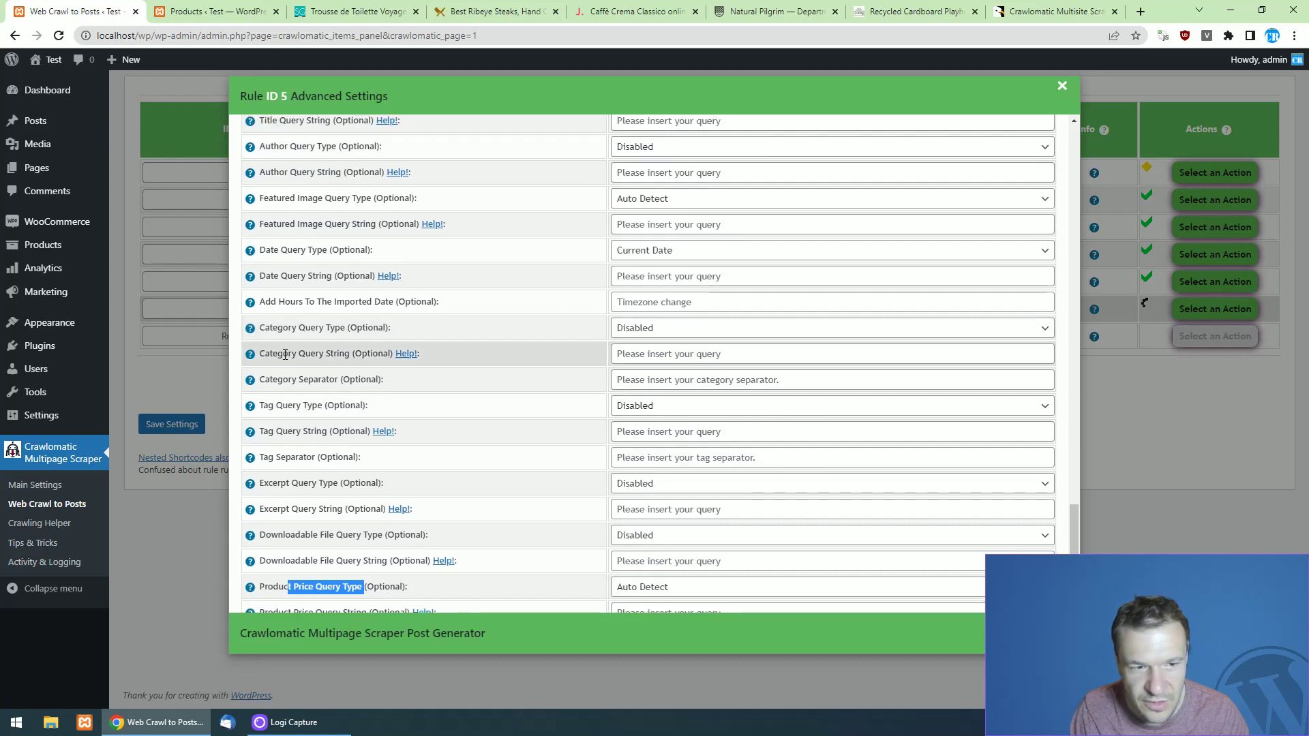
scroll(285, 354, "up", 4)
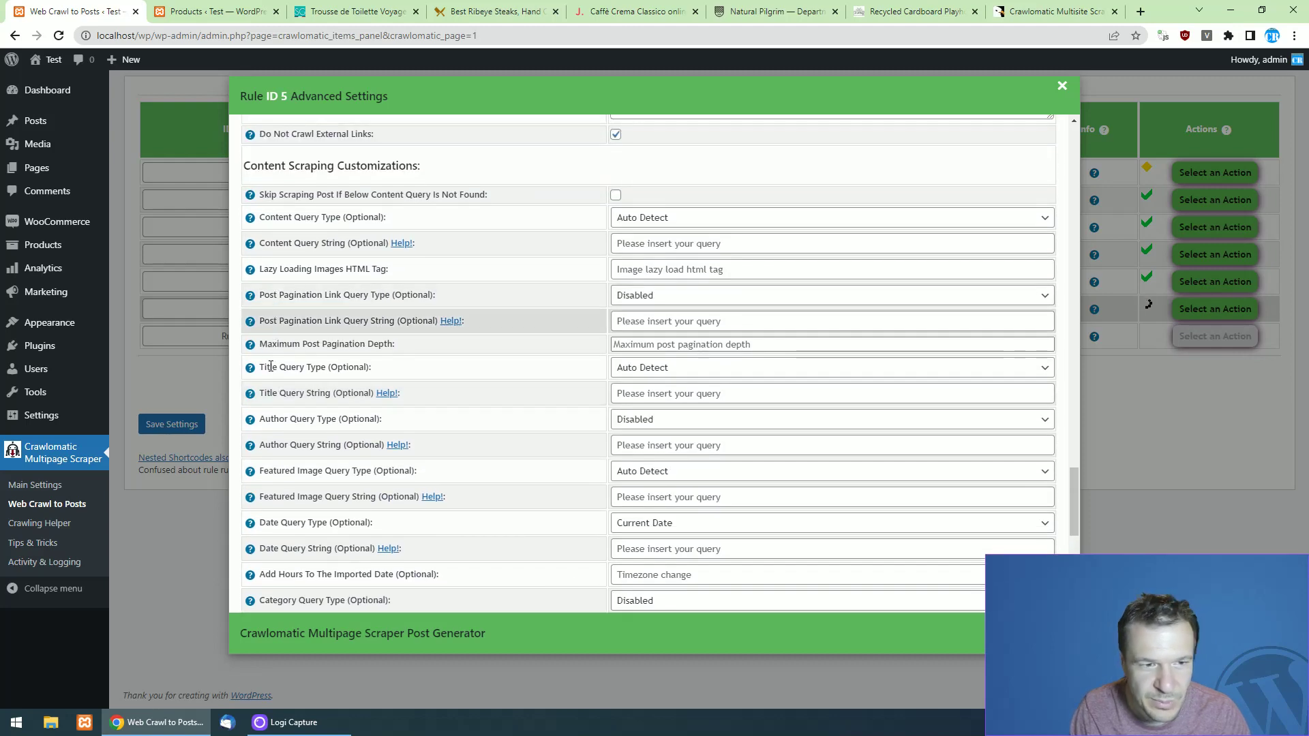
left_click(1180, 407)
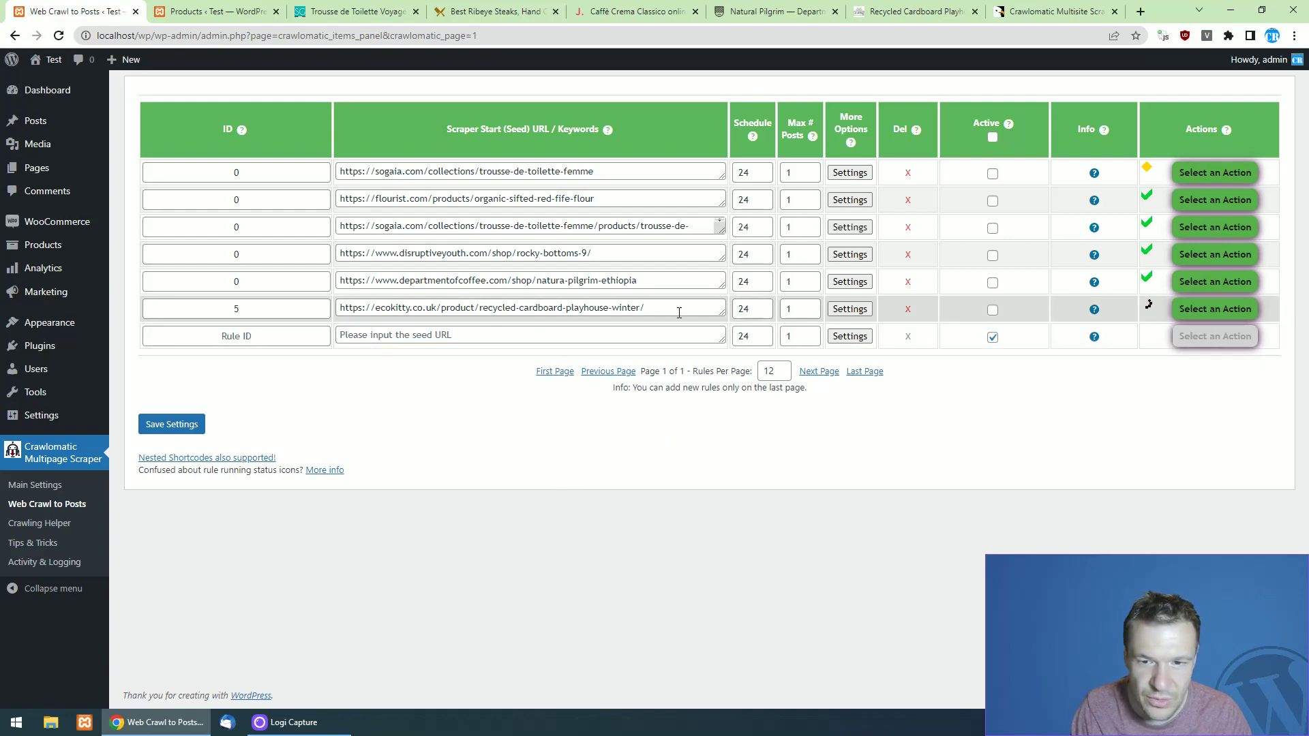
Recheck rule 5's advanced settings, then compare with the first rule's settings.
left_click(850, 309)
scroll(644, 368, "down", 3)
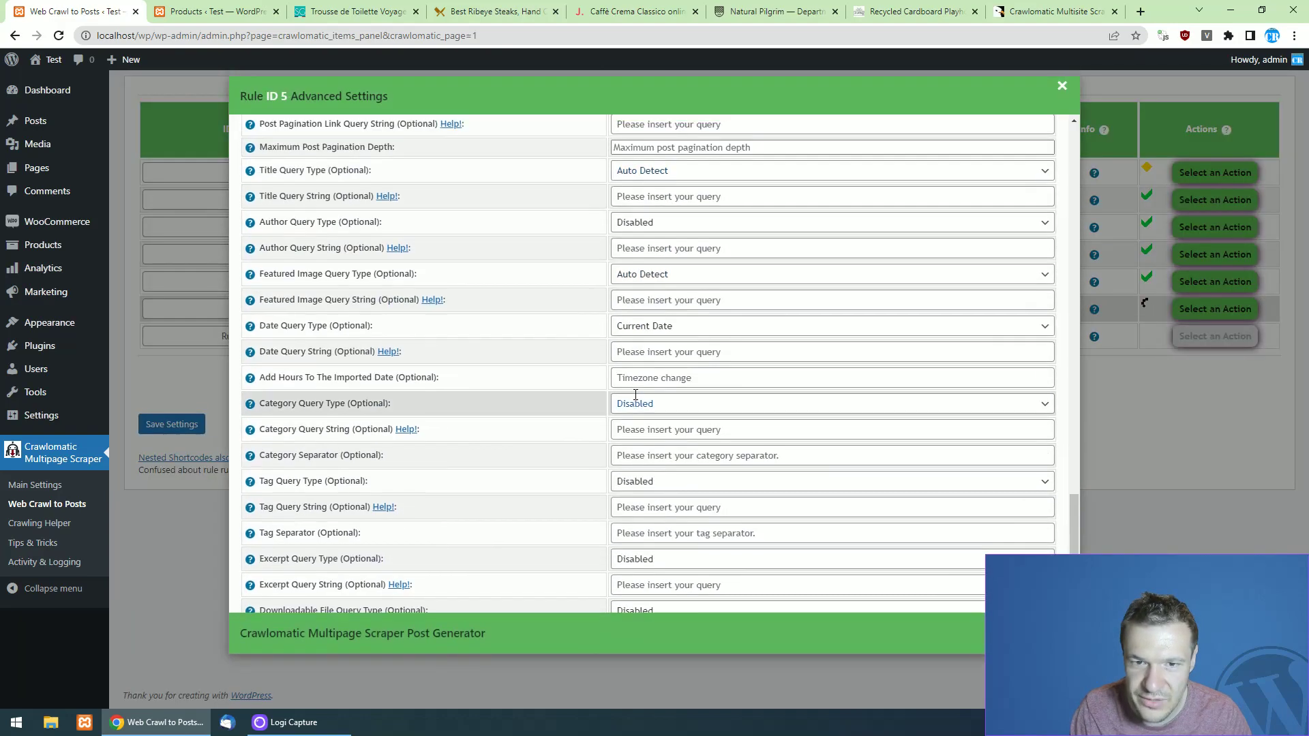
scroll(618, 453, "up", 10)
scroll(618, 452, "up", 15)
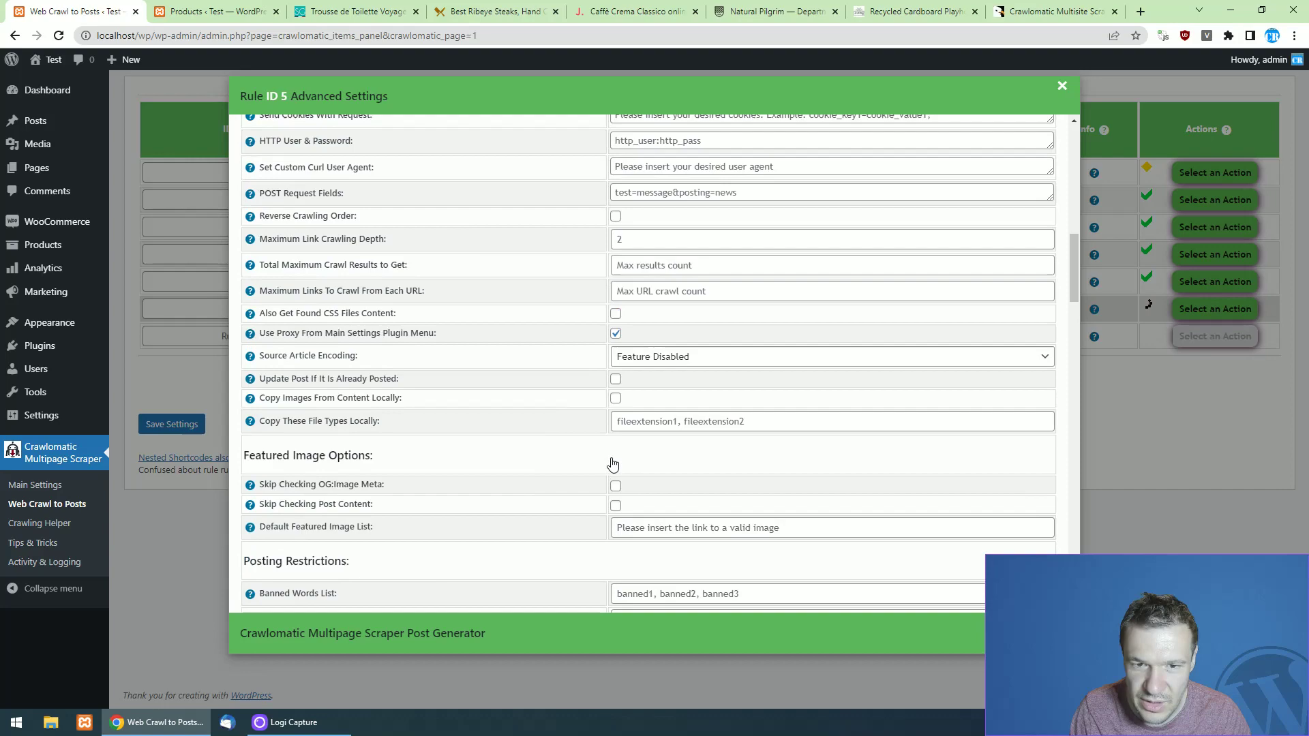
scroll(618, 425, "up", 1)
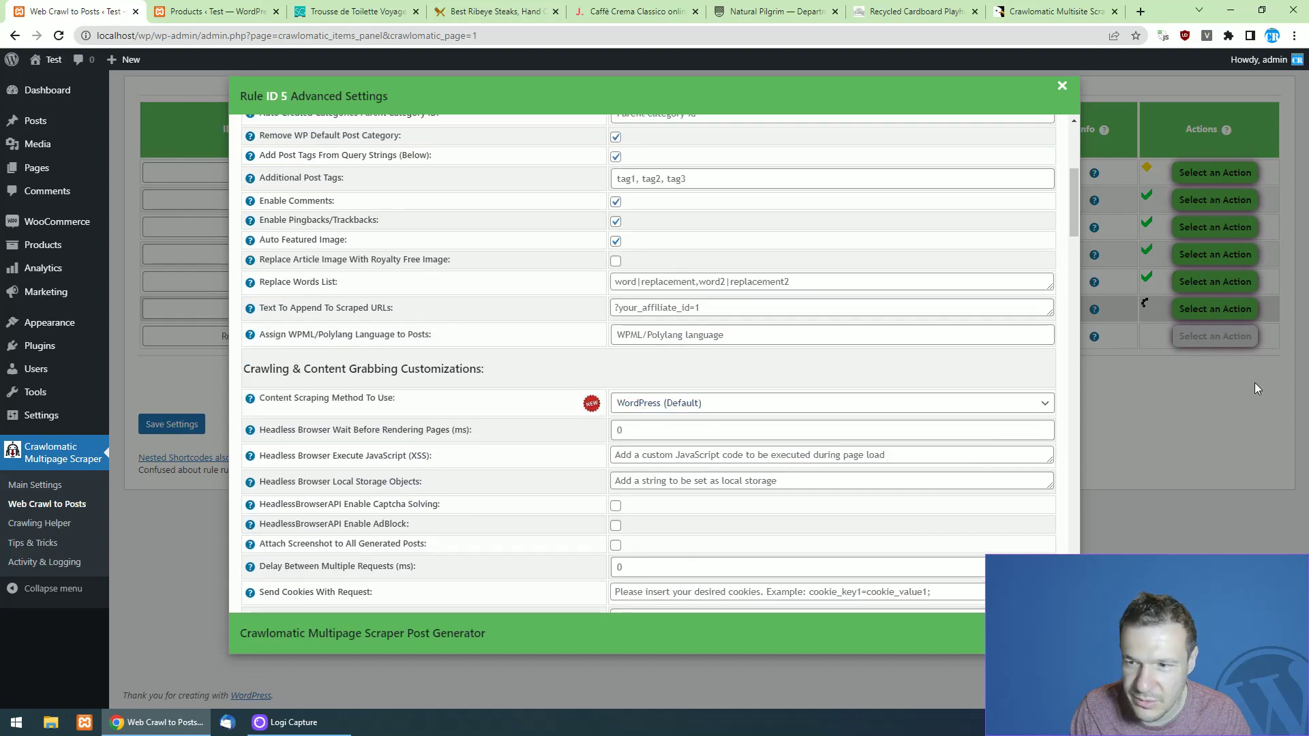
left_click(1062, 85)
left_click(850, 173)
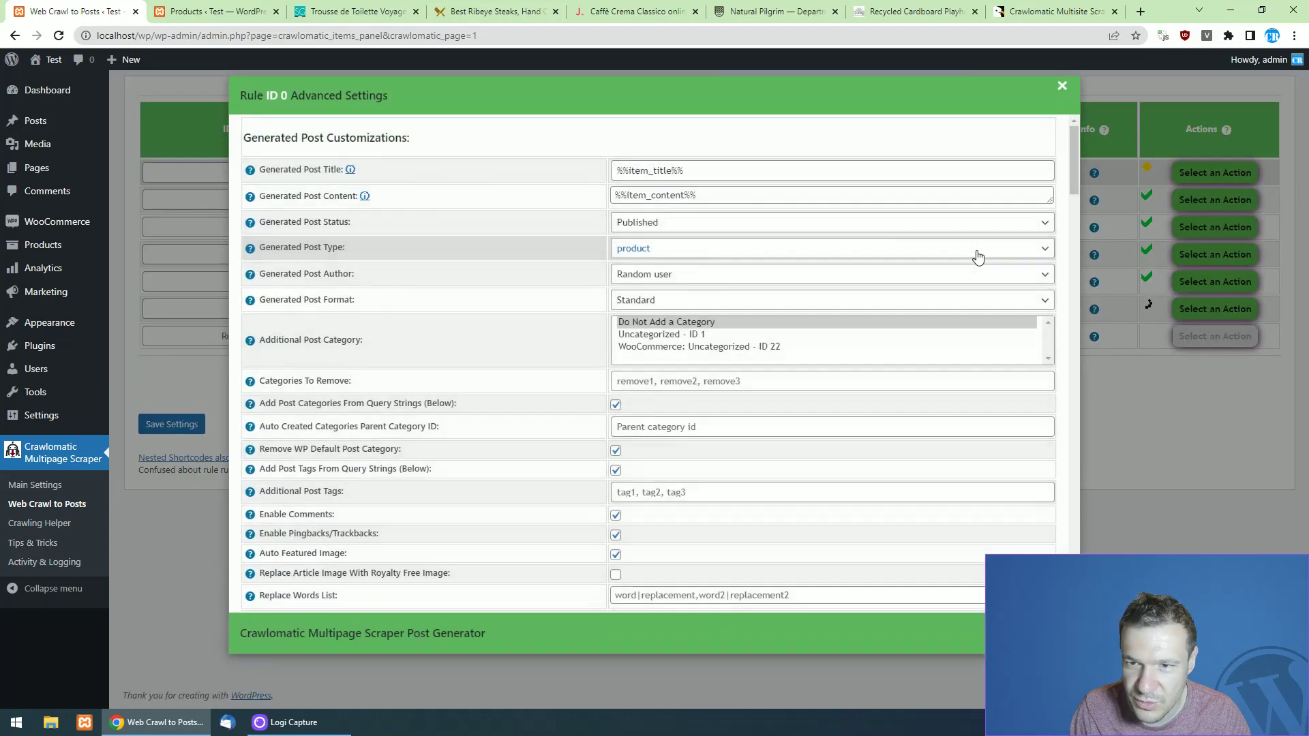
left_click_drag(1076, 170, 1070, 222)
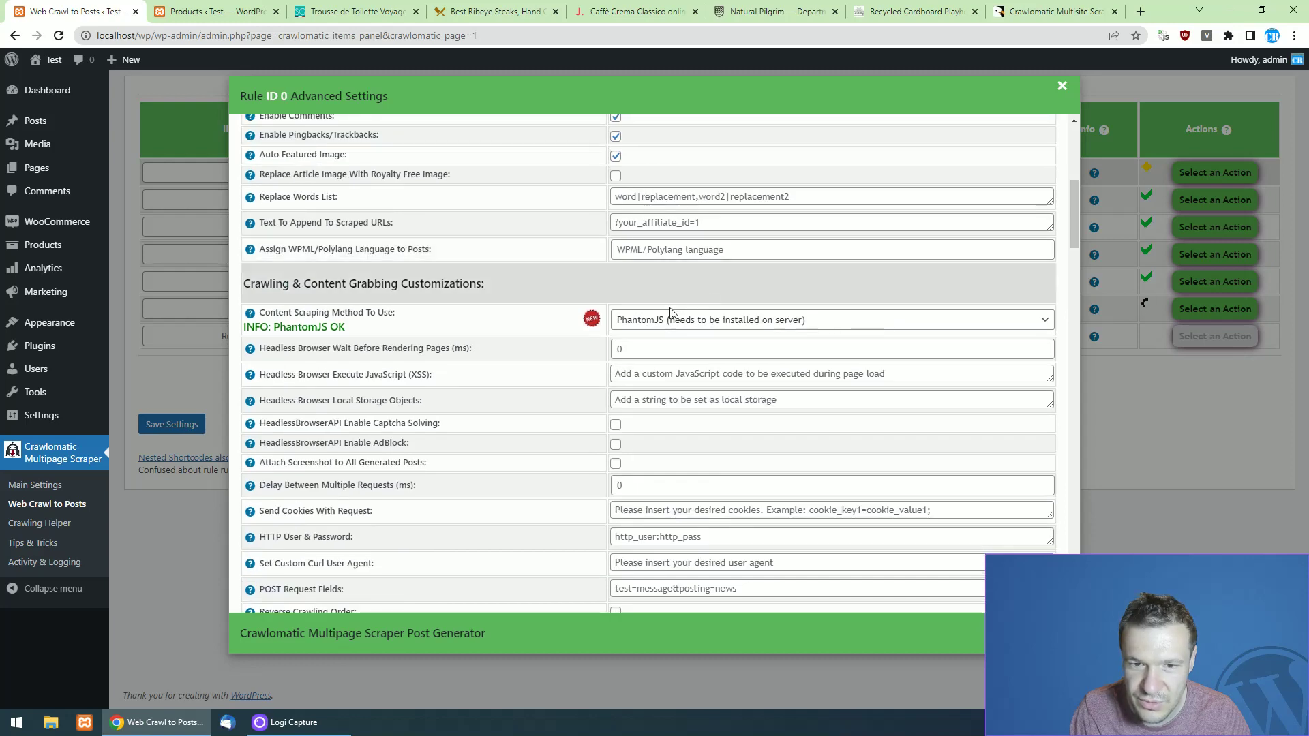
left_click(1147, 395)
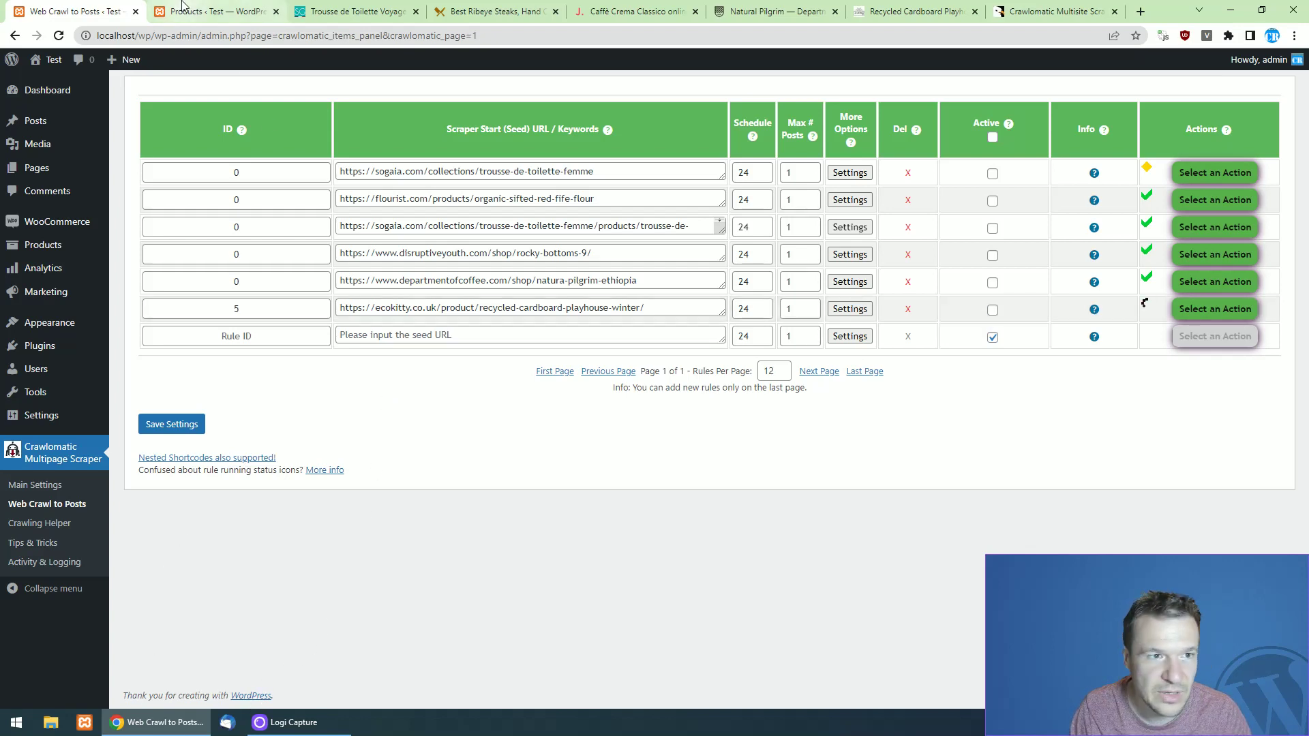
Open the imported Recycled Cardboard Playhouse product from the WooCommerce products list.
left_click(208, 10)
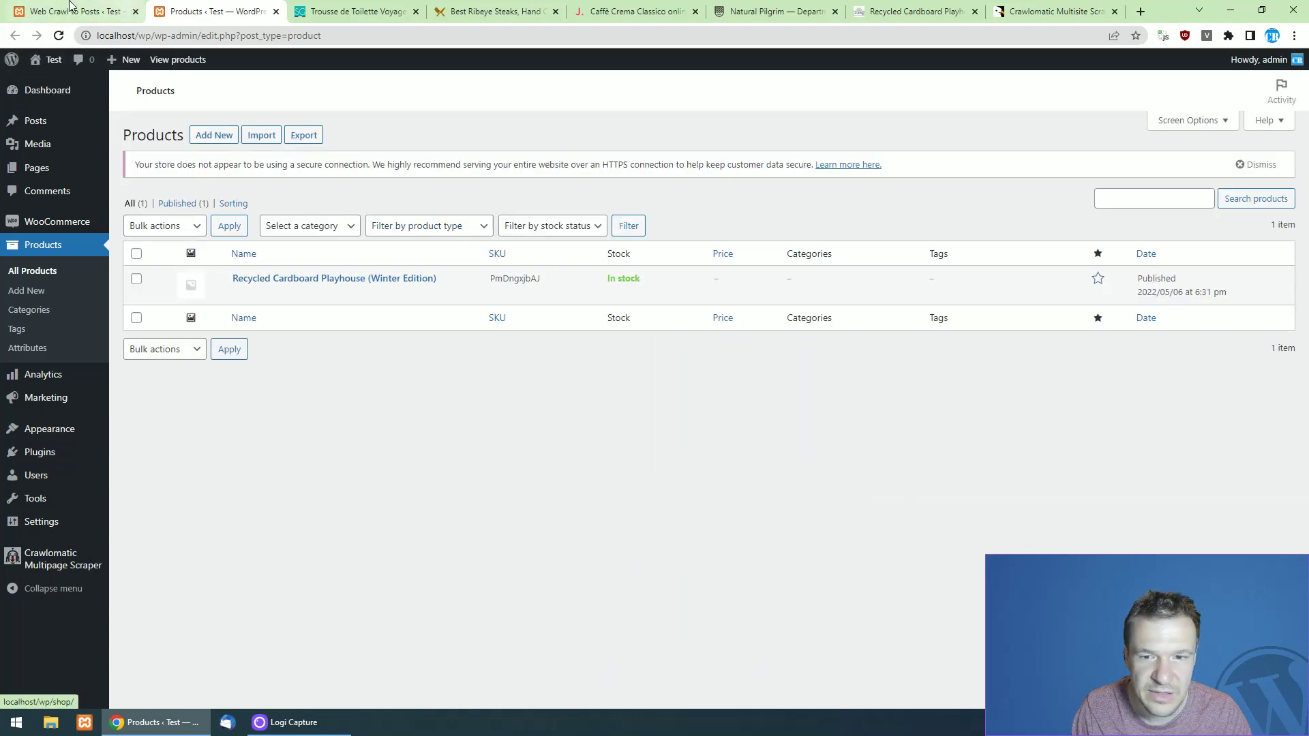
left_click(82, 11)
left_click(211, 11)
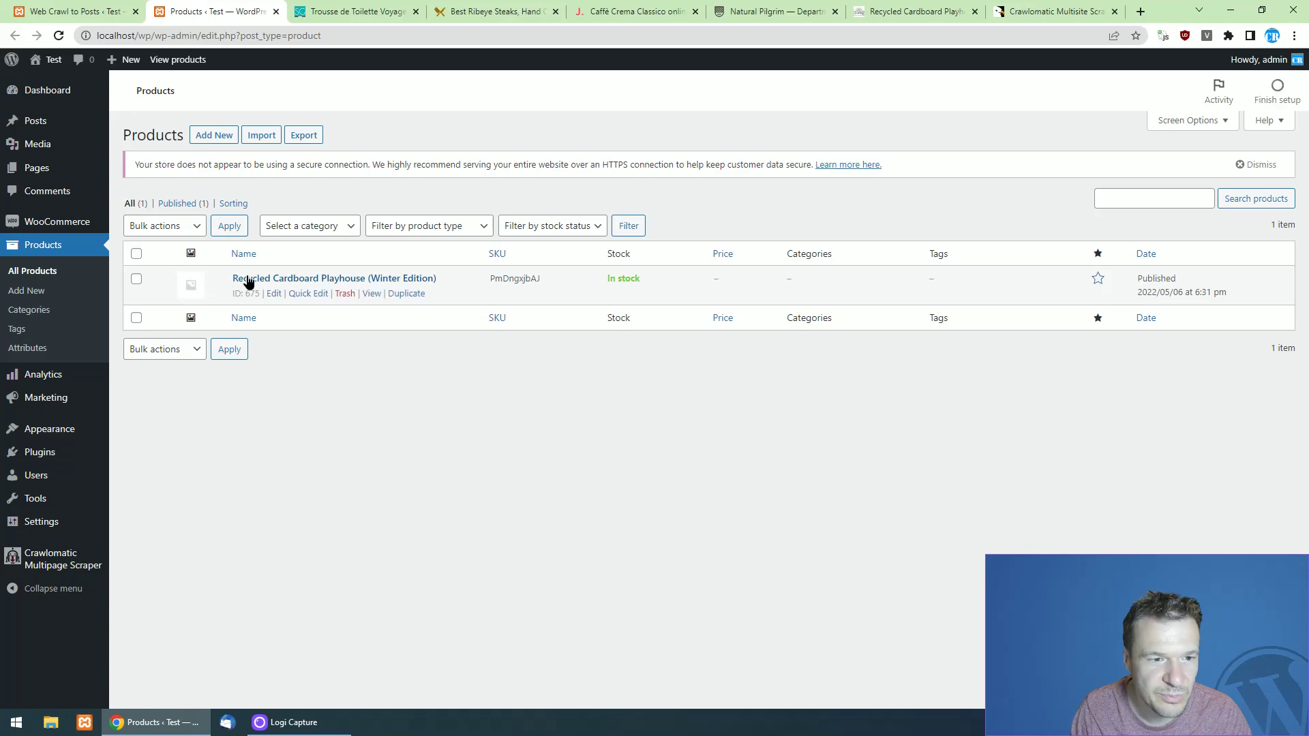
left_click(75, 11)
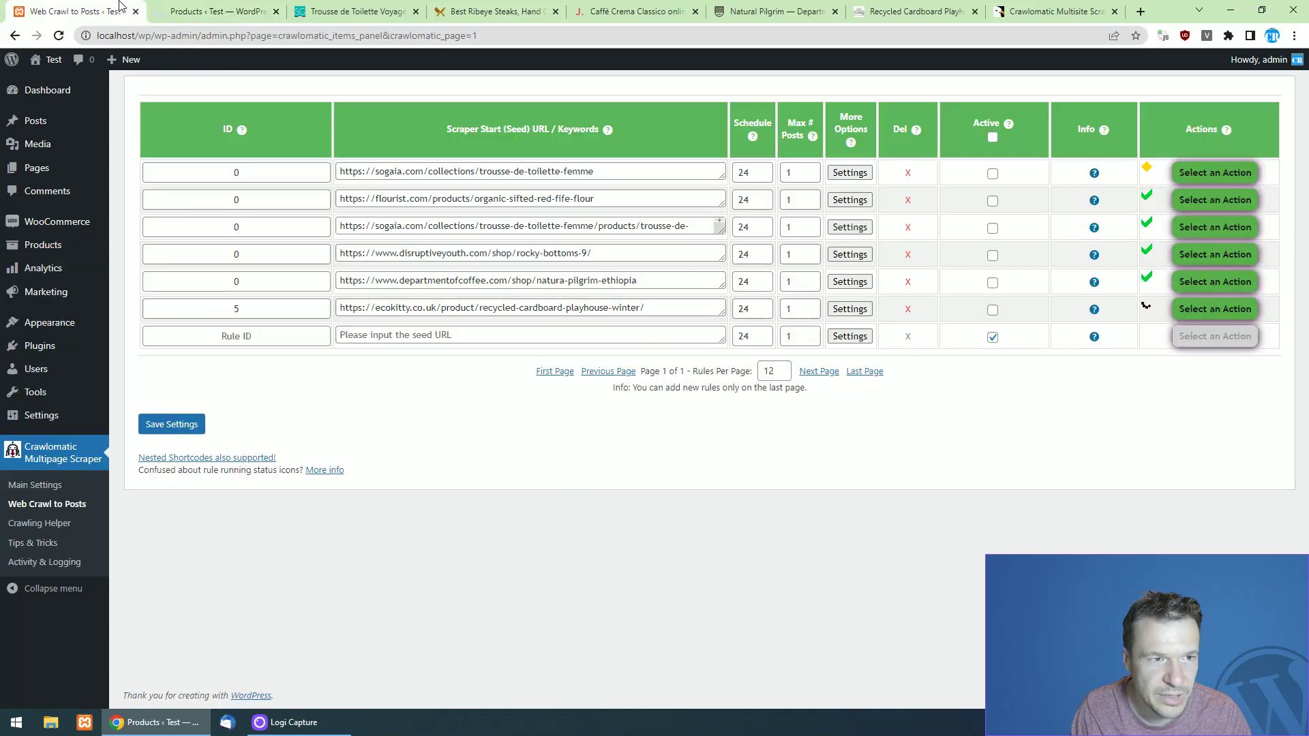
left_click(208, 9)
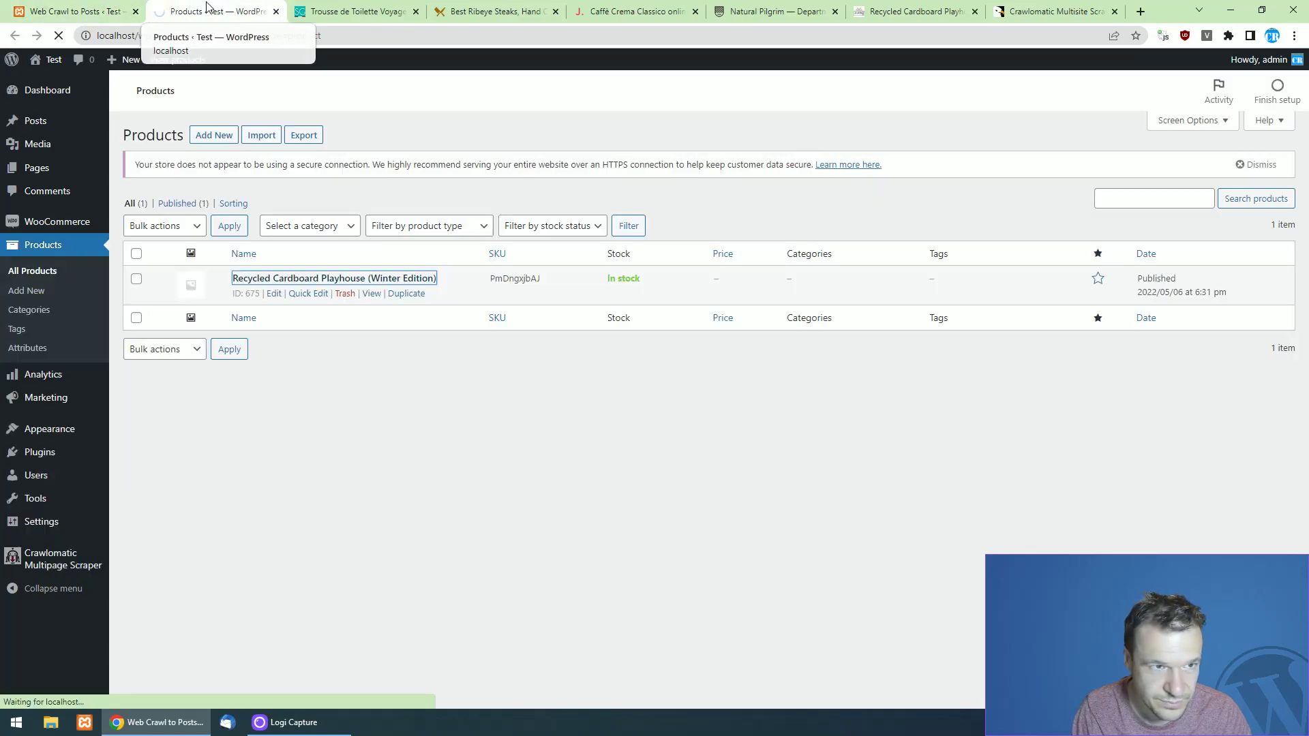
left_click(305, 281)
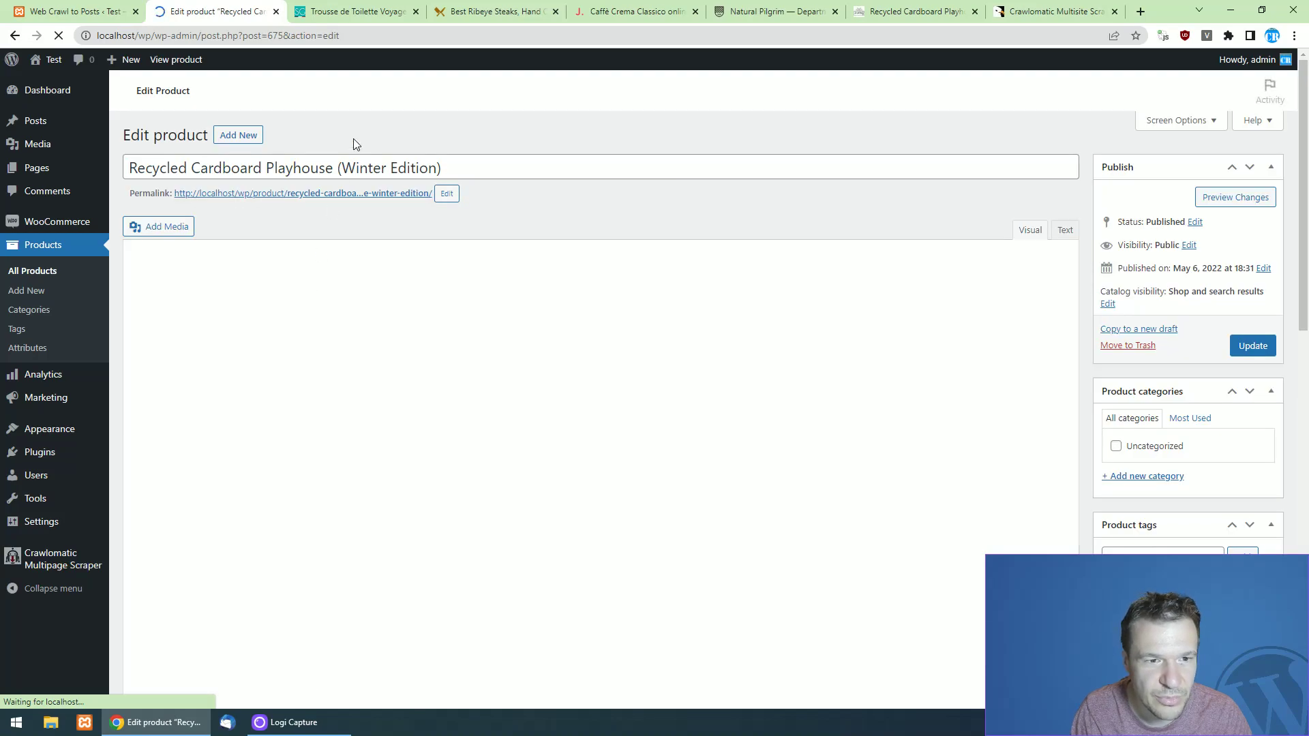
Show the product's Variations and expand the Yes please (+£5) variation #677.
scroll(295, 294, "down", 6)
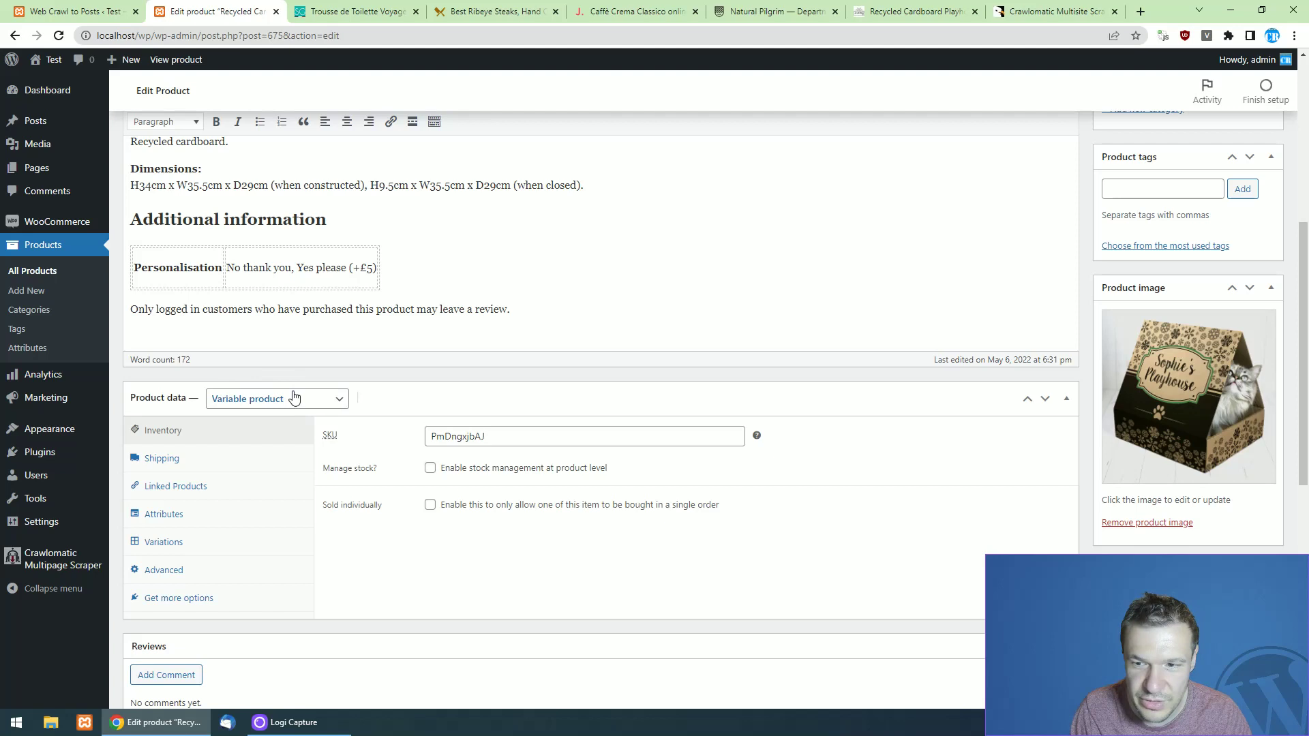
left_click(176, 539)
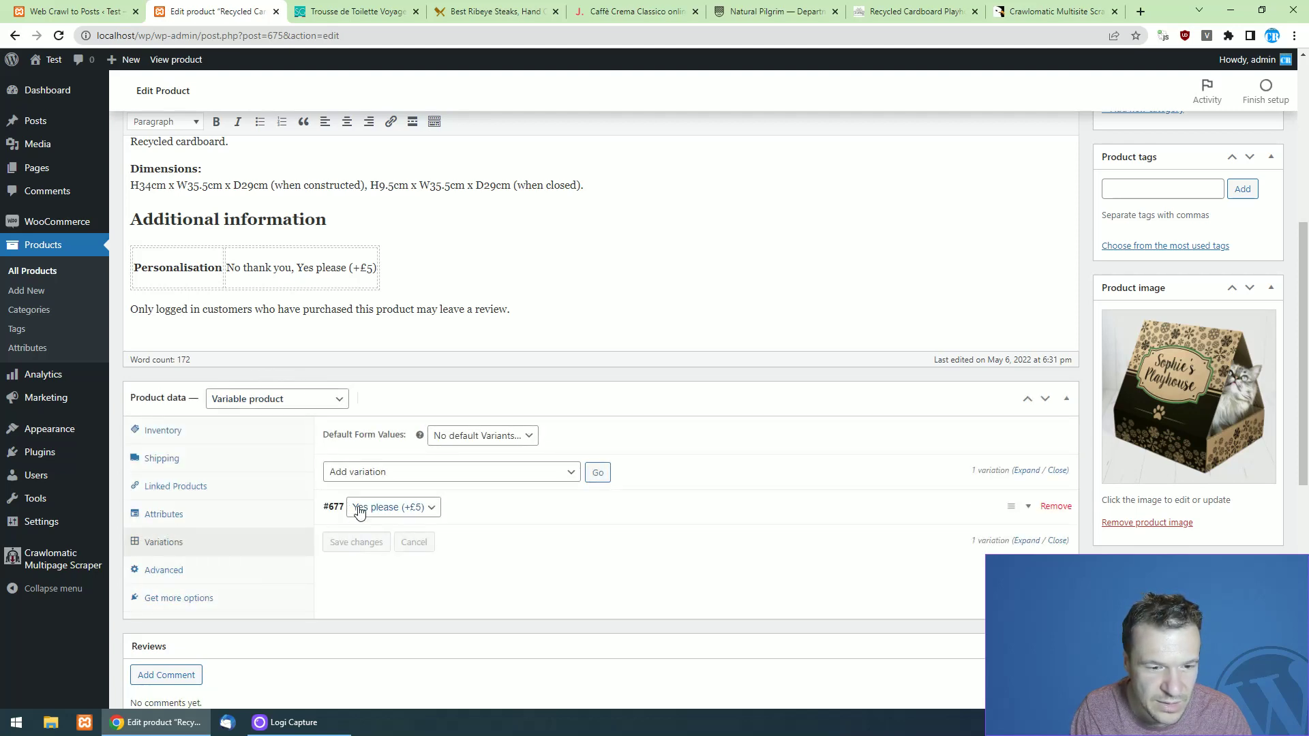
left_click(374, 510)
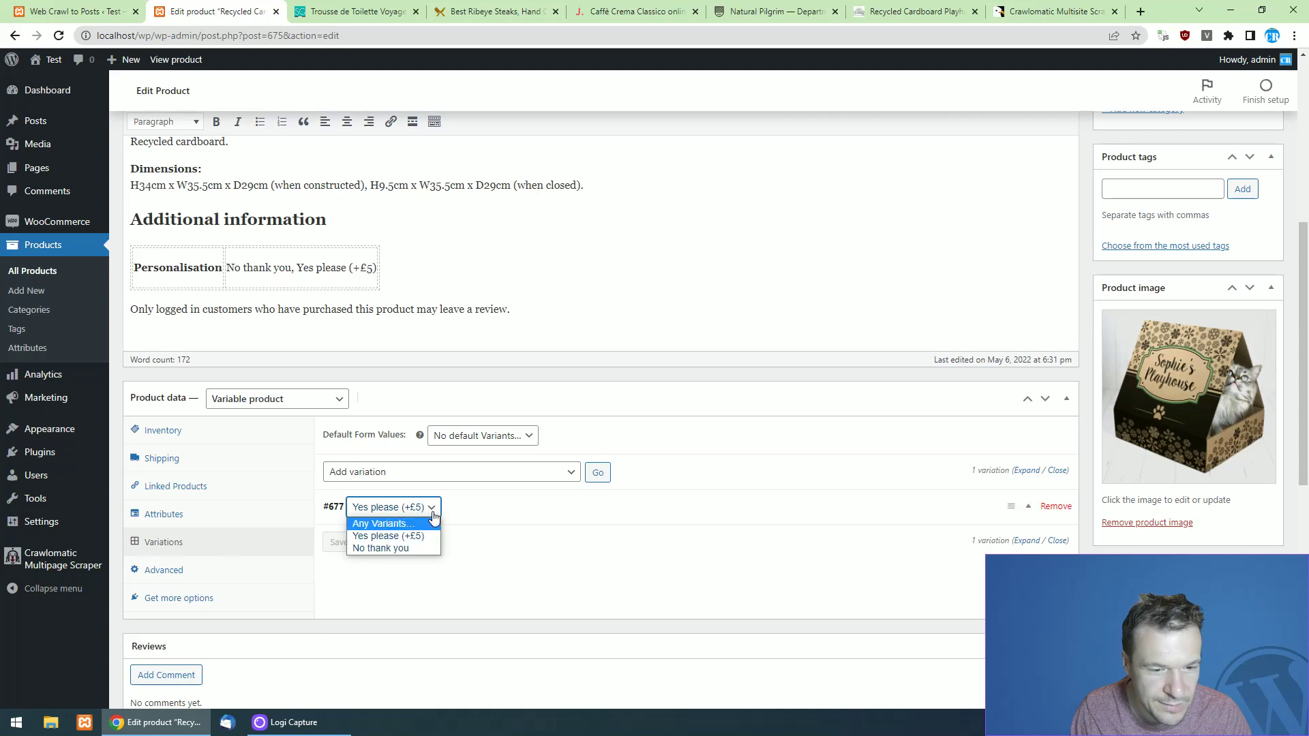
left_click(477, 510)
left_click(75, 11)
left_click(215, 11)
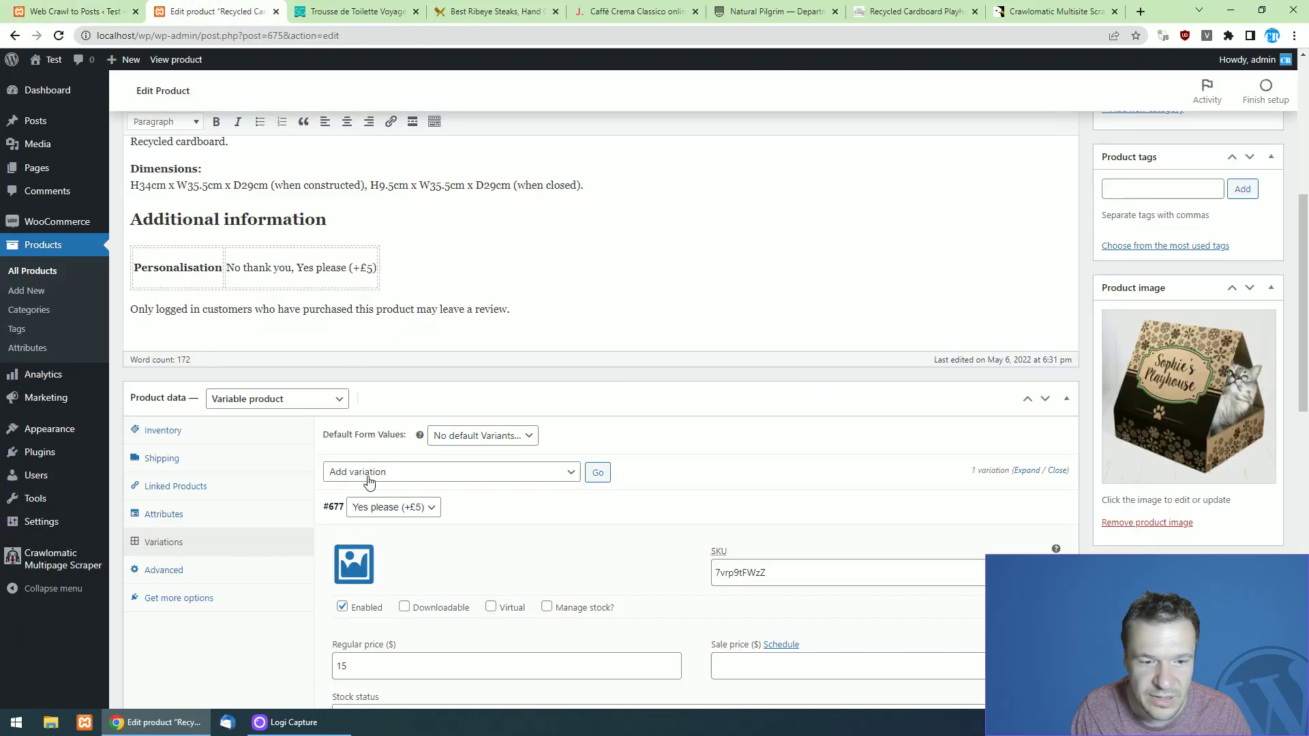
scroll(348, 409, "down", 1)
scroll(348, 409, "down", 2)
Reload the Playhouse edit page and show its Product data Variations.
left_click(59, 35)
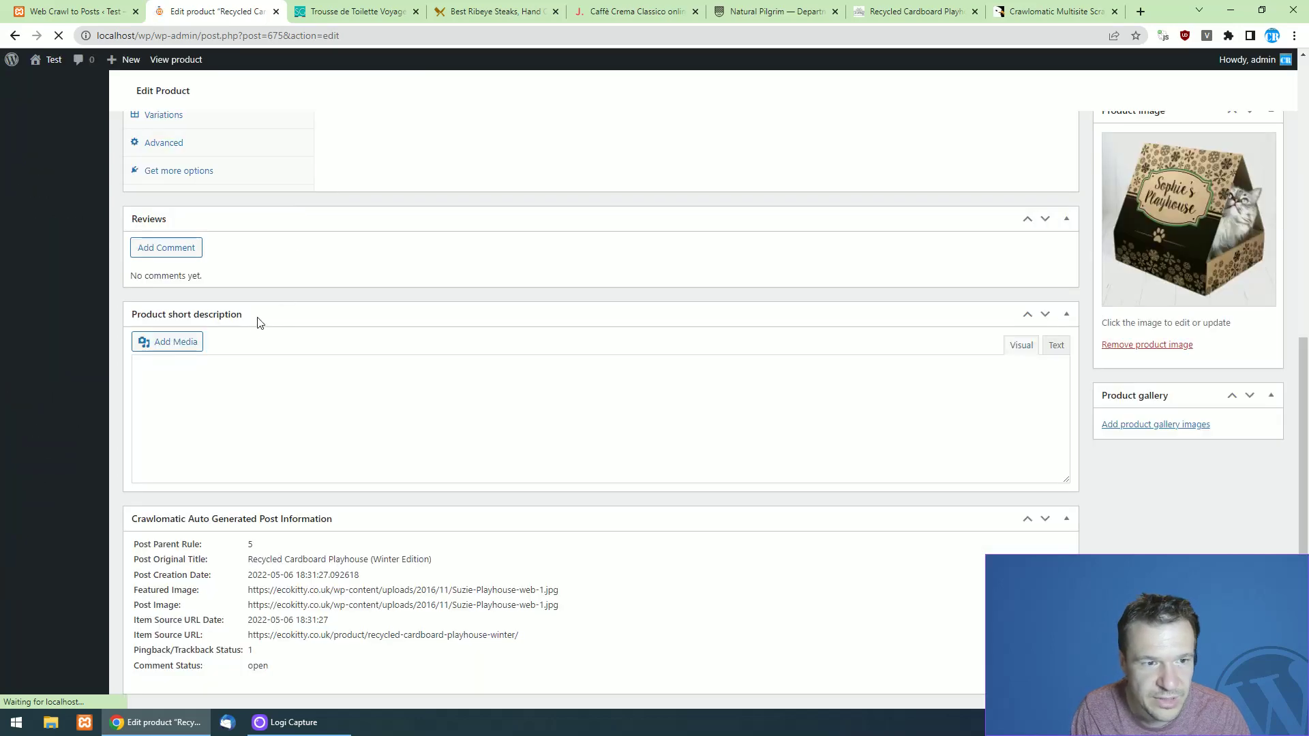
key("ctrl+1")
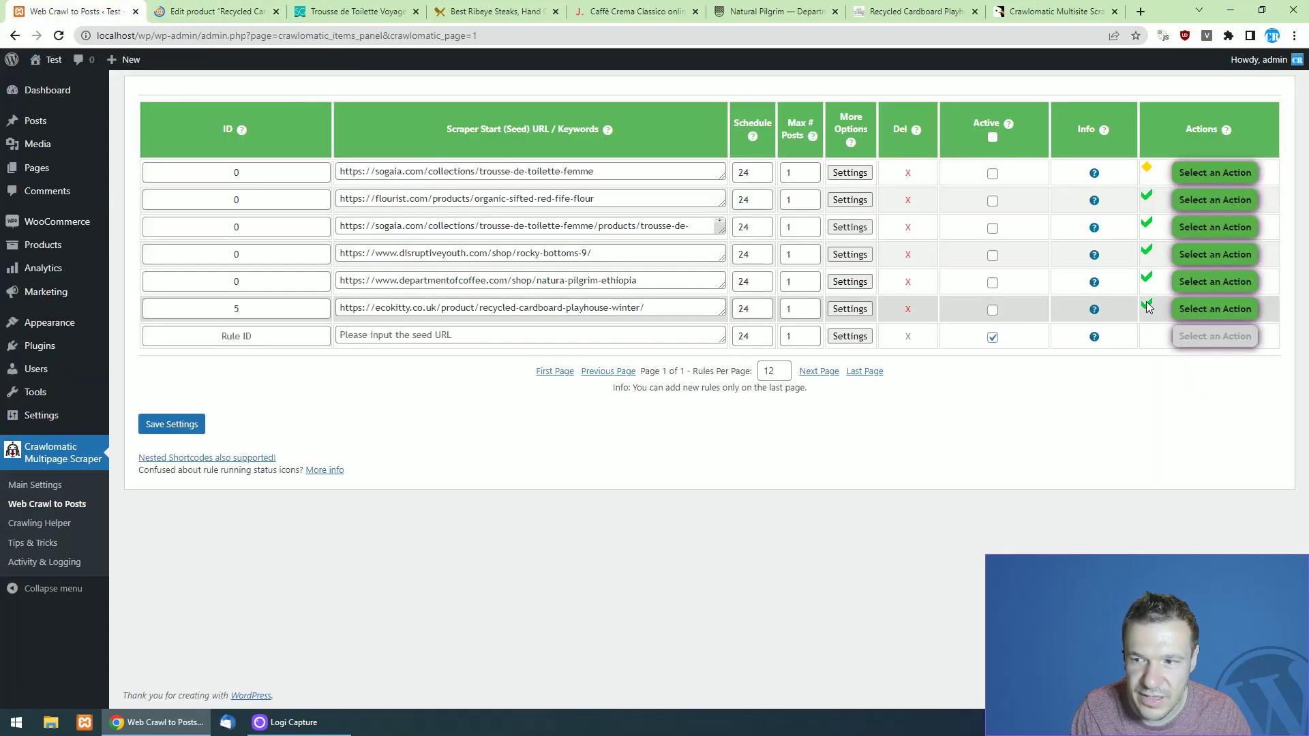
key("ctrl+2")
scroll(225, 272, "down", 2)
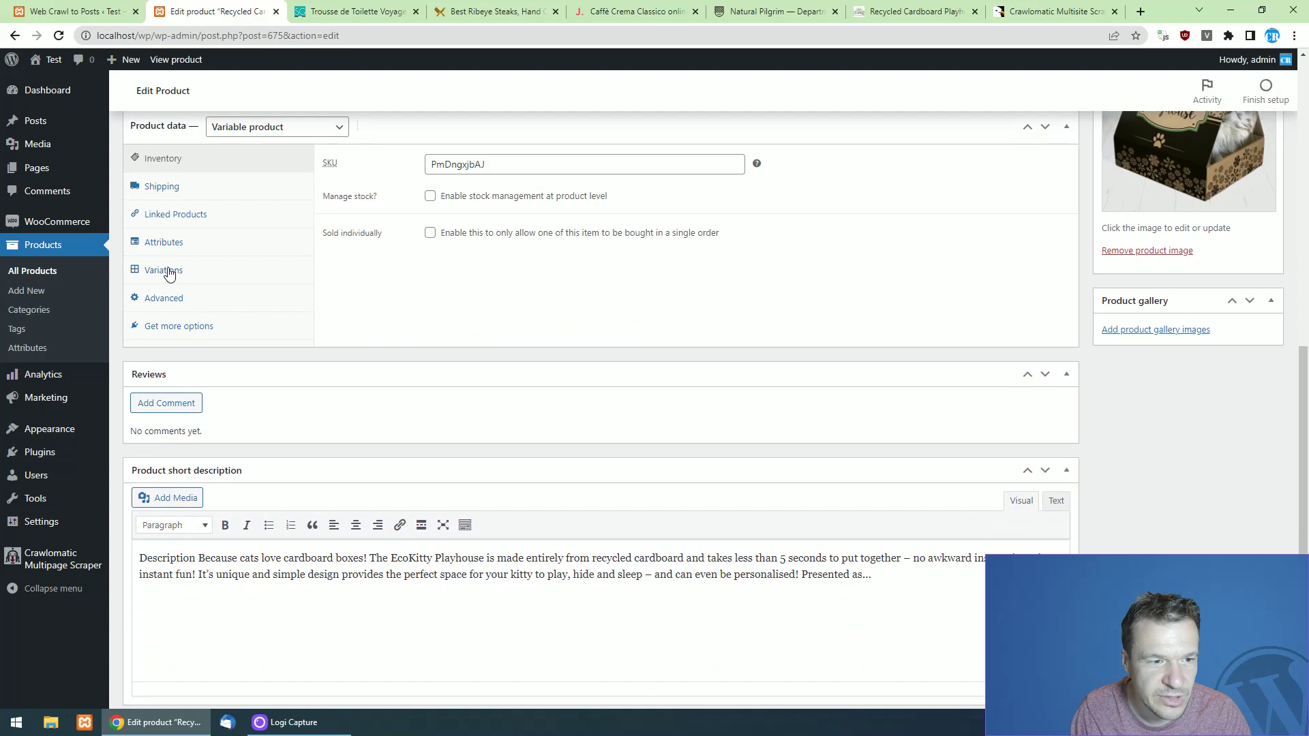
left_click(163, 269)
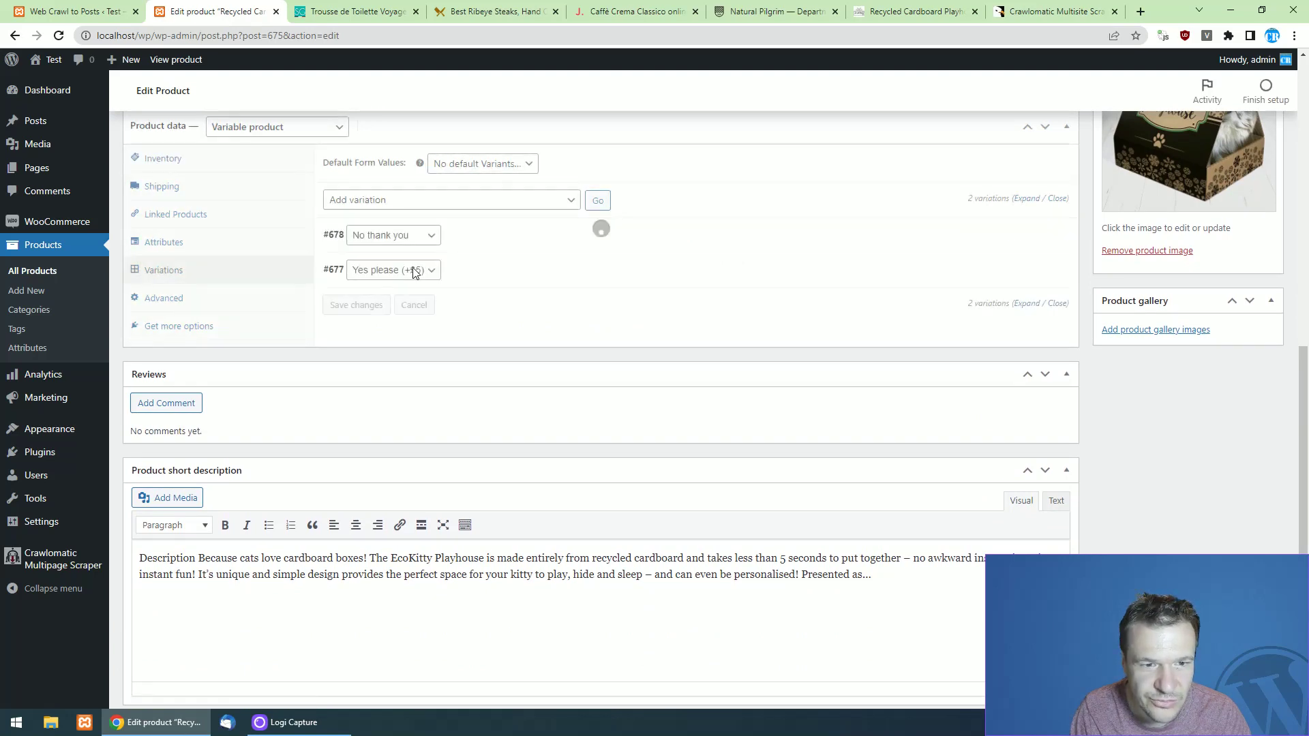
Expand variations #678 and #677 to check prices of 10 and 15.
left_click(1027, 235)
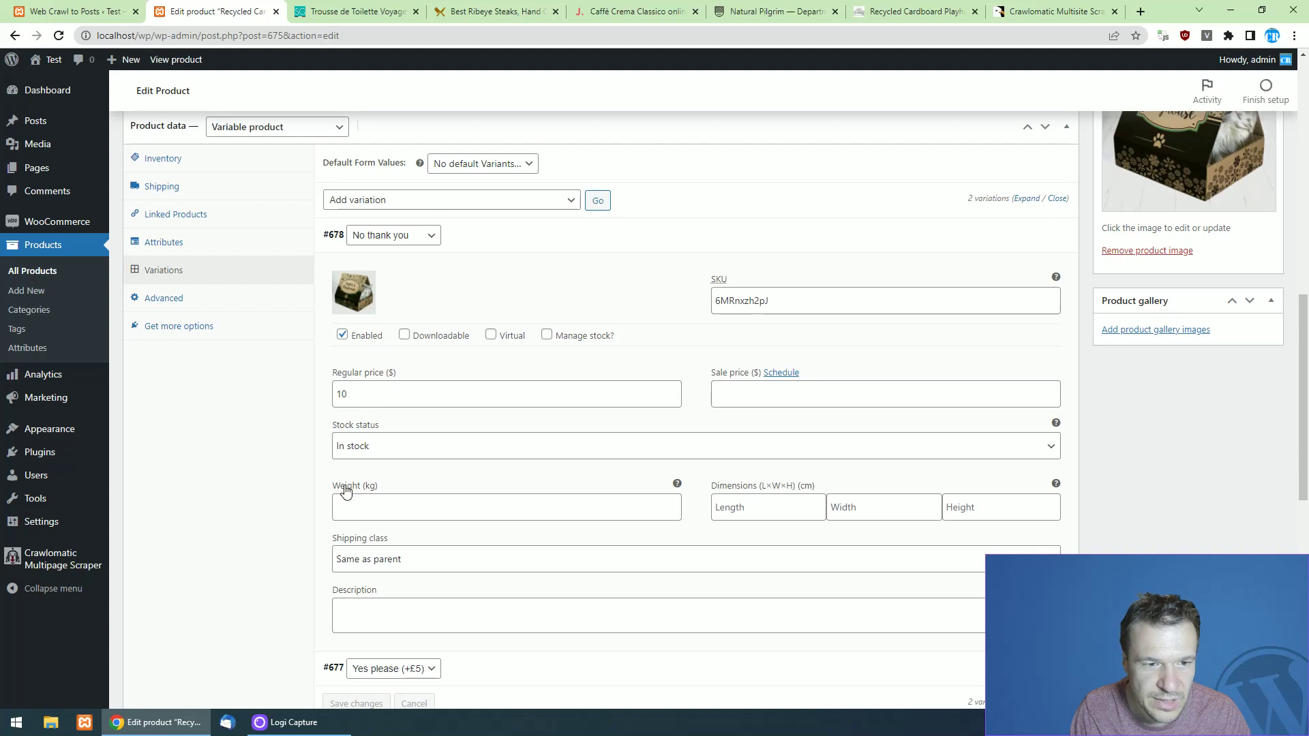
scroll(346, 491, "down", 3)
left_click(396, 464)
left_click(936, 464)
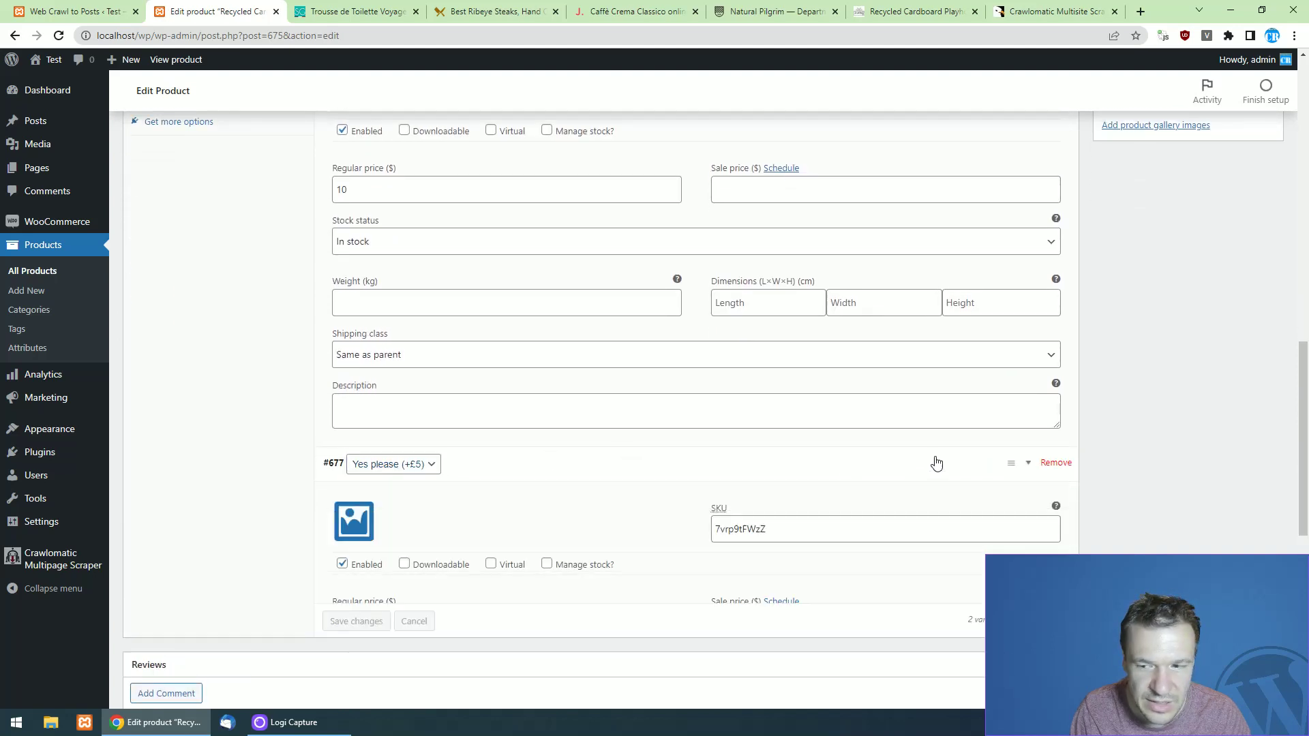
scroll(382, 504, "down", 2)
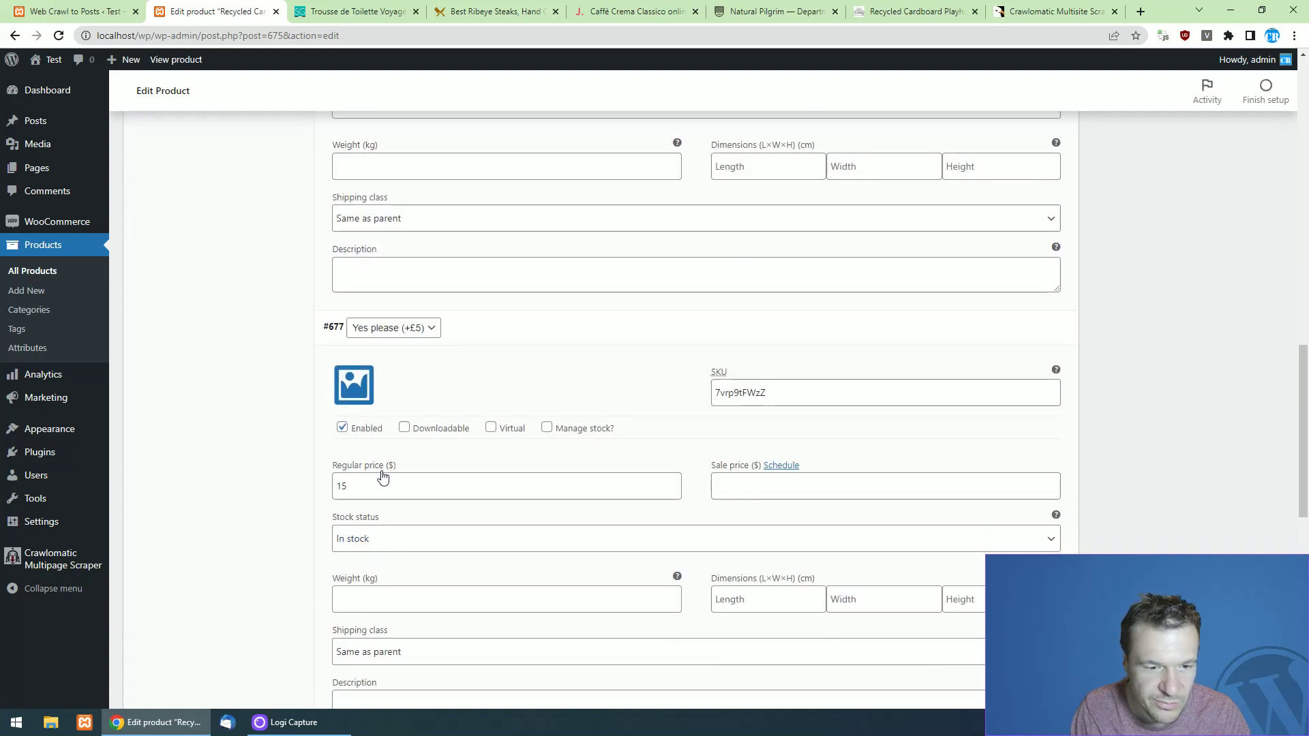
Scroll back up the product page and return to the Crawlomatic rules table.
left_click(122, 9)
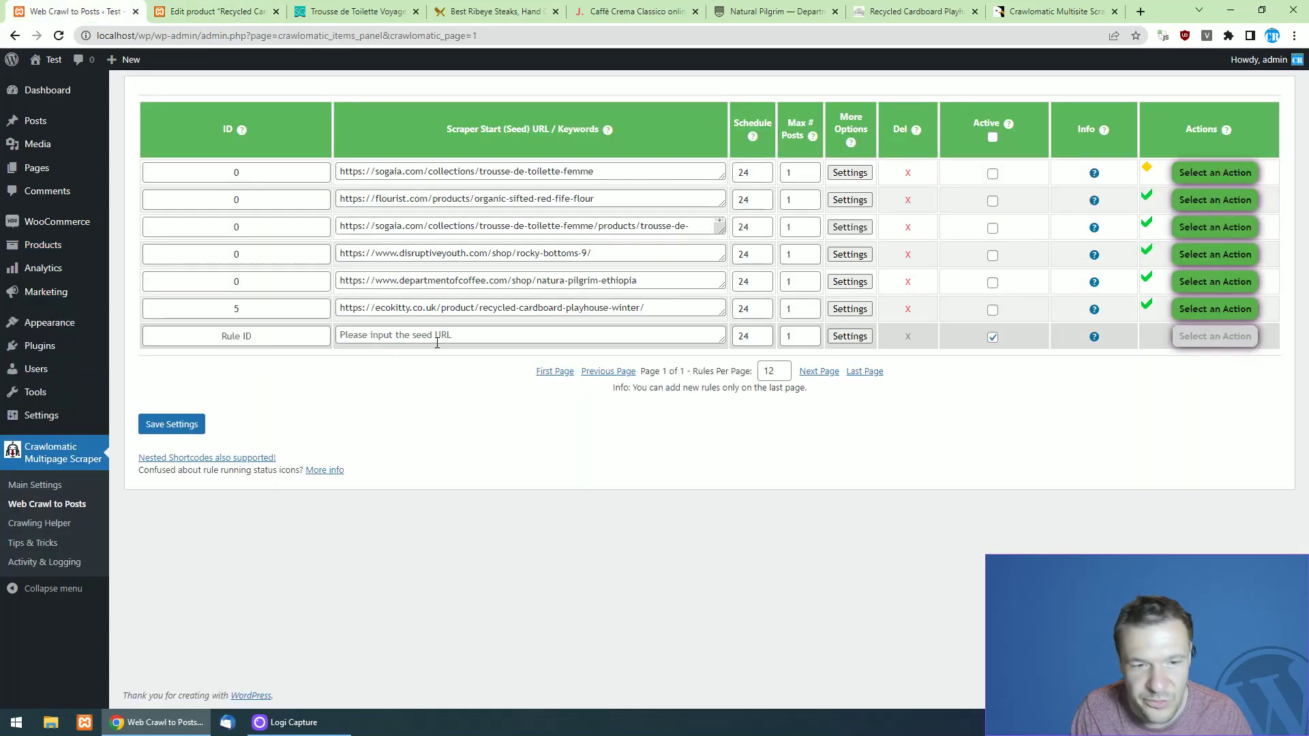
left_click(208, 11)
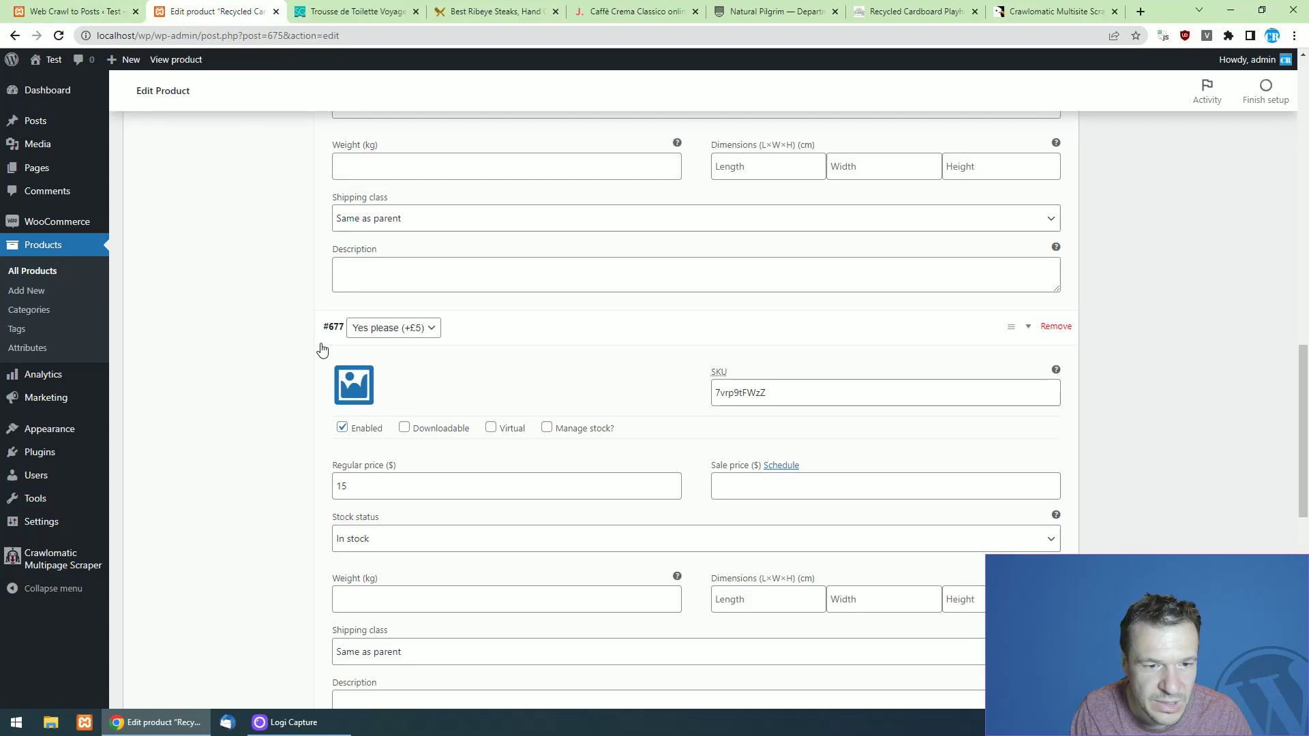
scroll(322, 349, "up", 8)
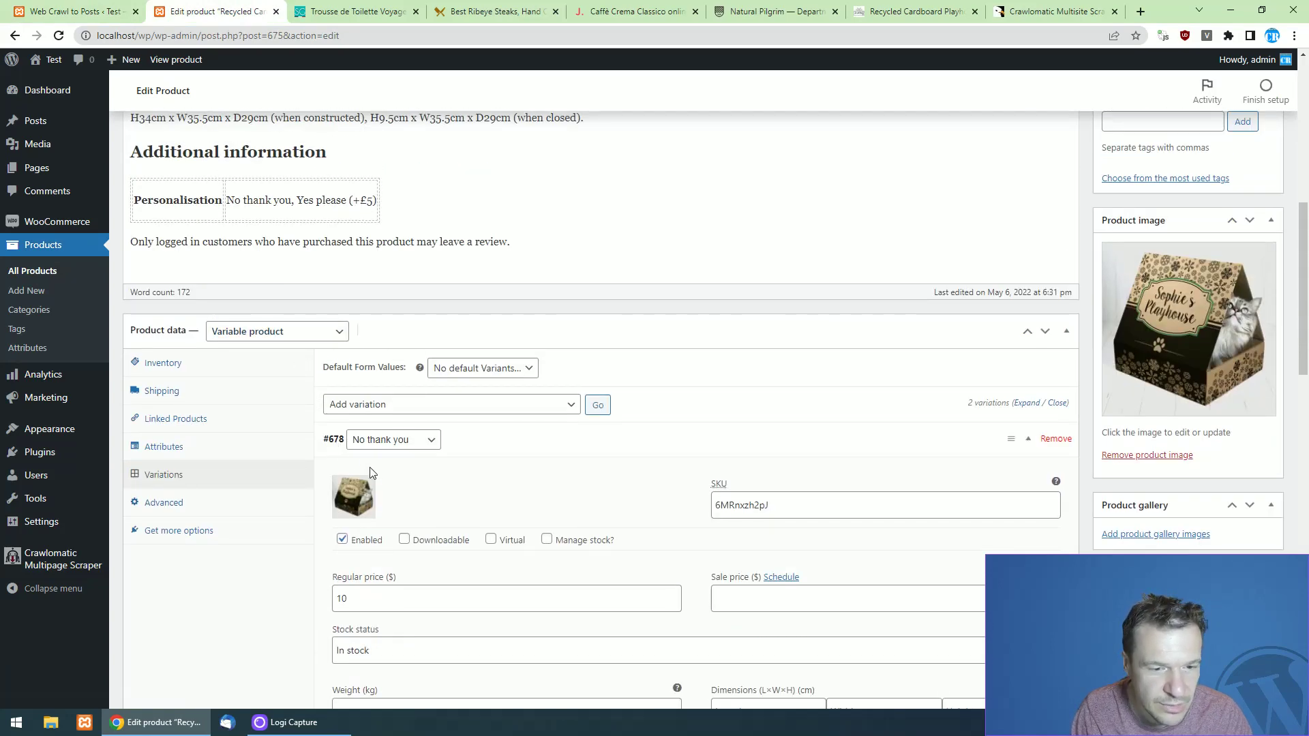
scroll(453, 433, "up", 4)
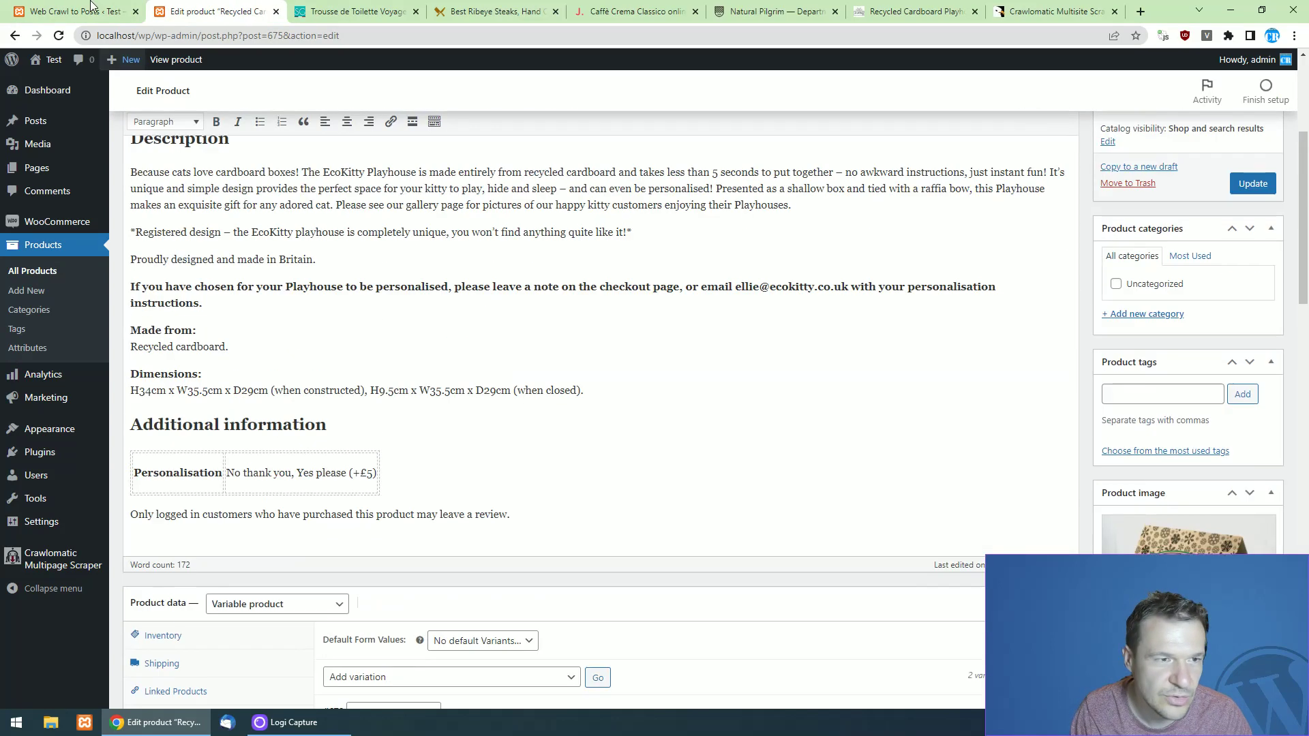
left_click(91, 7)
View the Natural Pilgrim coffee's Grind options, Whole Bean through Cafetiere, on its store page.
double_click(422, 281)
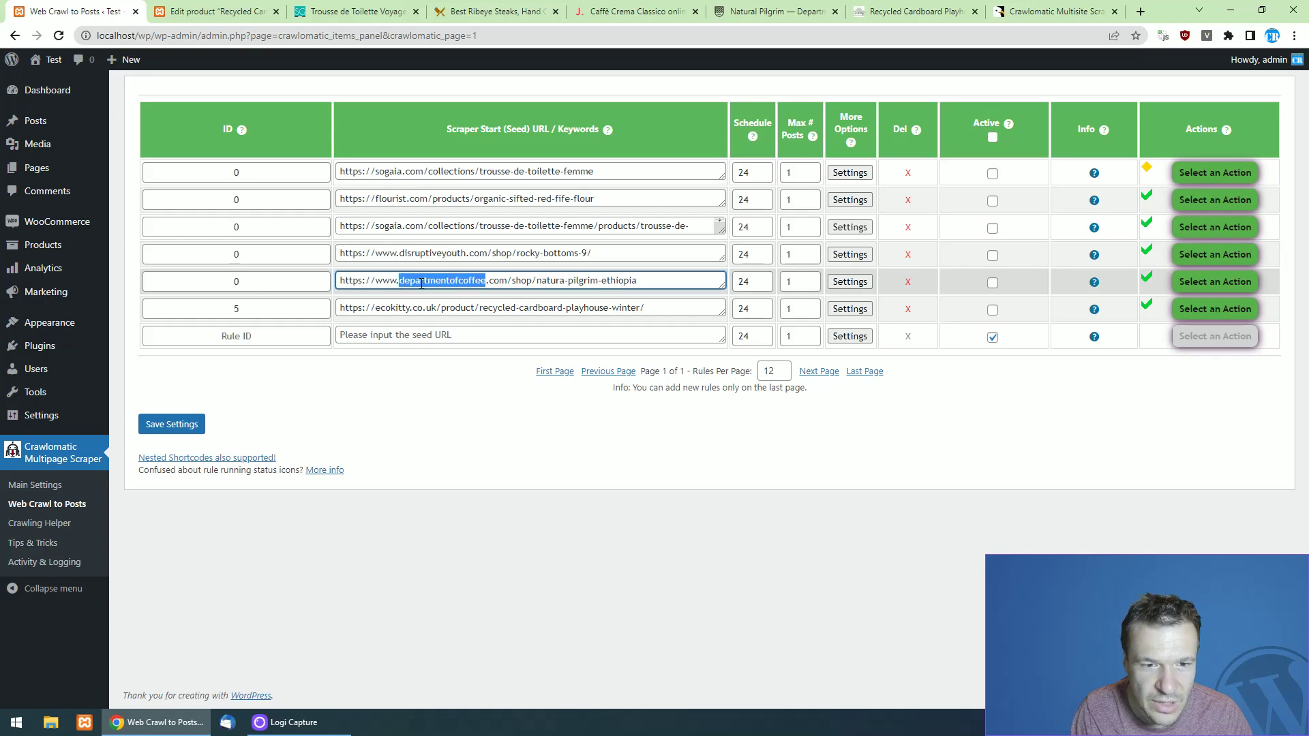
left_click(753, 10)
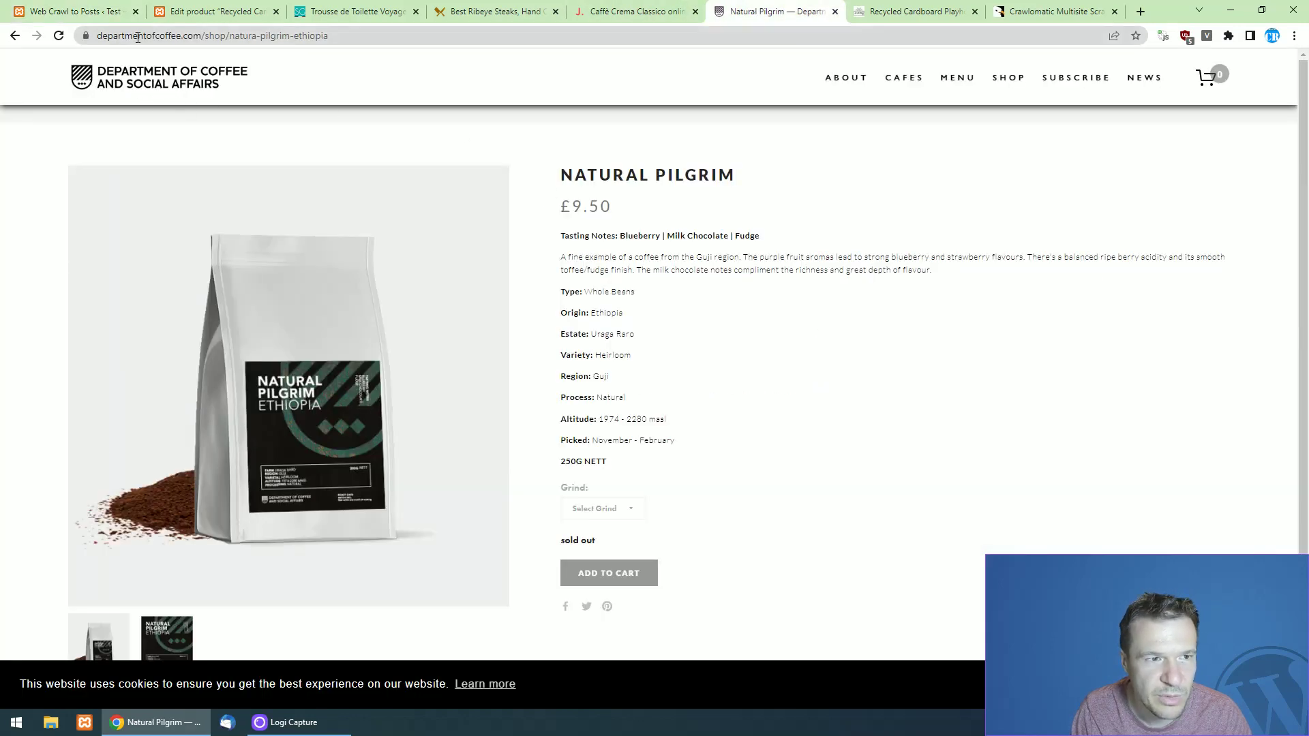
scroll(415, 257, "down", 2)
left_click(600, 372)
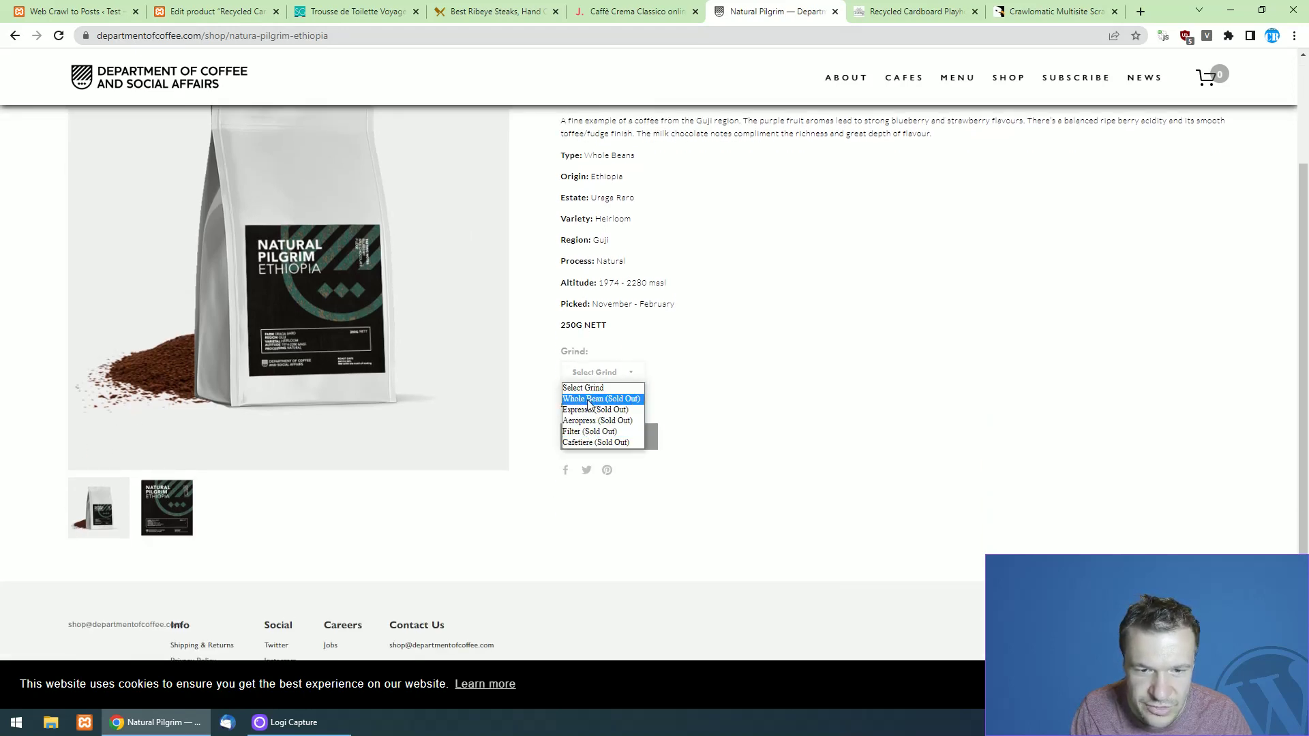
left_click(589, 432)
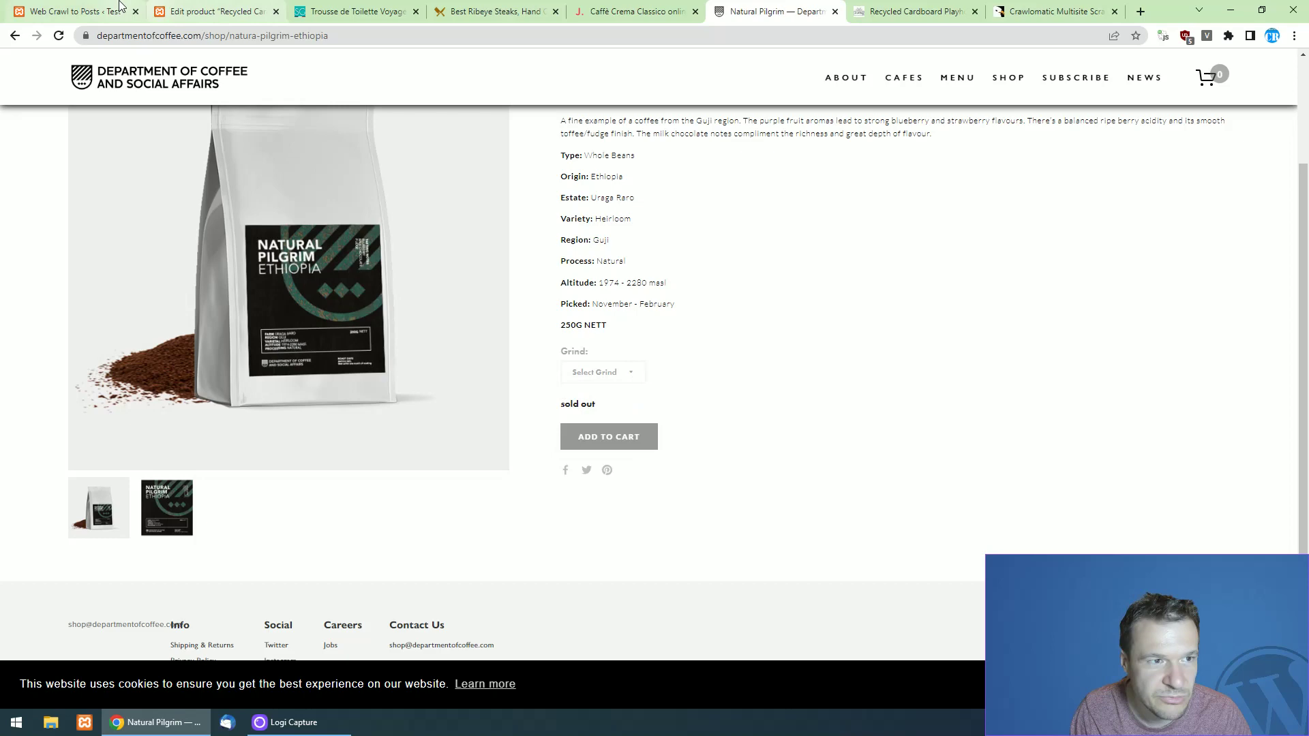
Run the Department of Coffee rule now, then recheck the Natural Pilgrim Grind options.
left_click(120, 6)
left_click(1215, 282)
left_click(1216, 301)
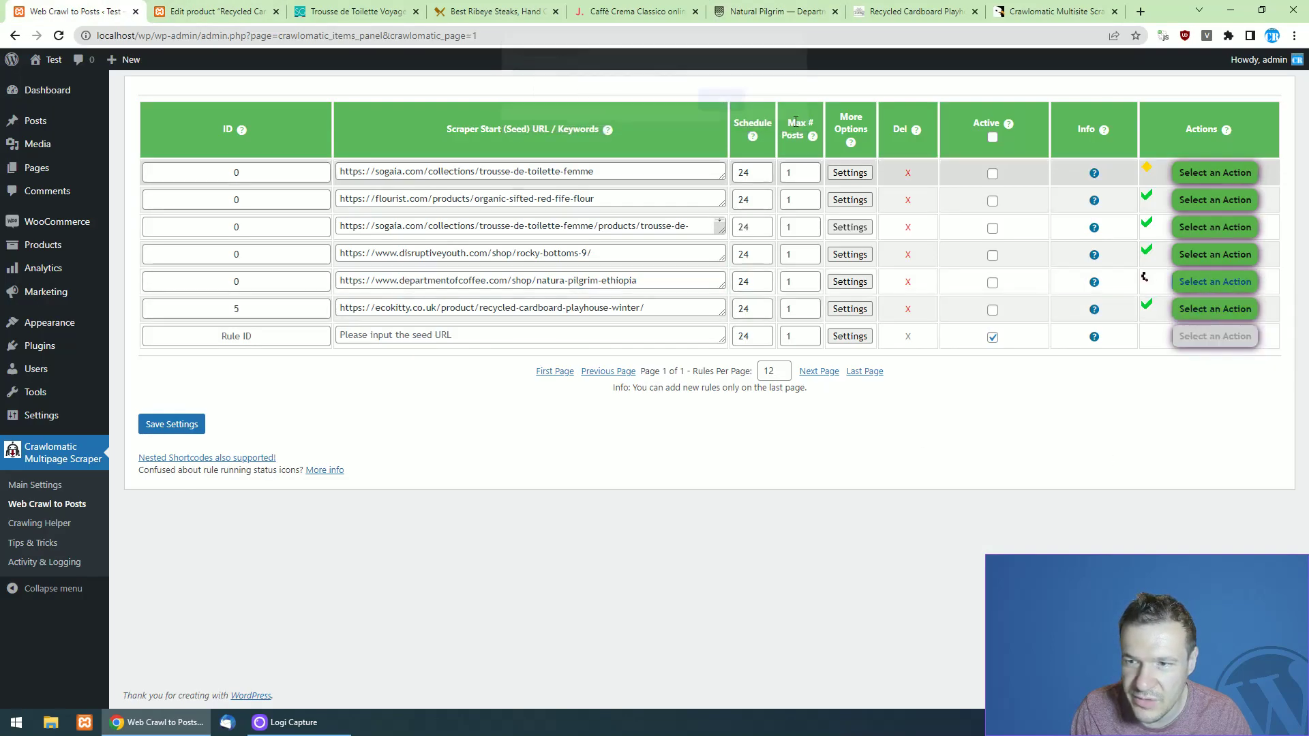
left_click(773, 11)
left_click(582, 377)
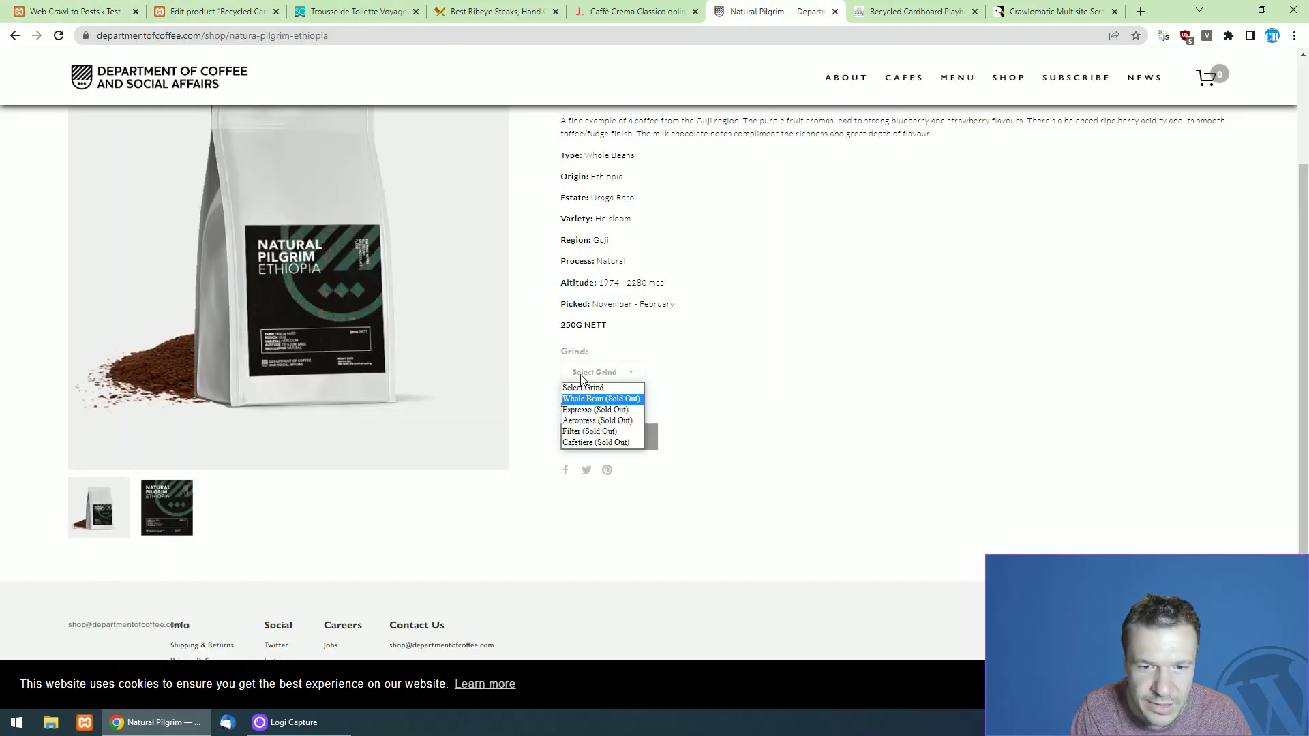
Bring up the WooCommerce products list after checking the rules table.
left_click(75, 11)
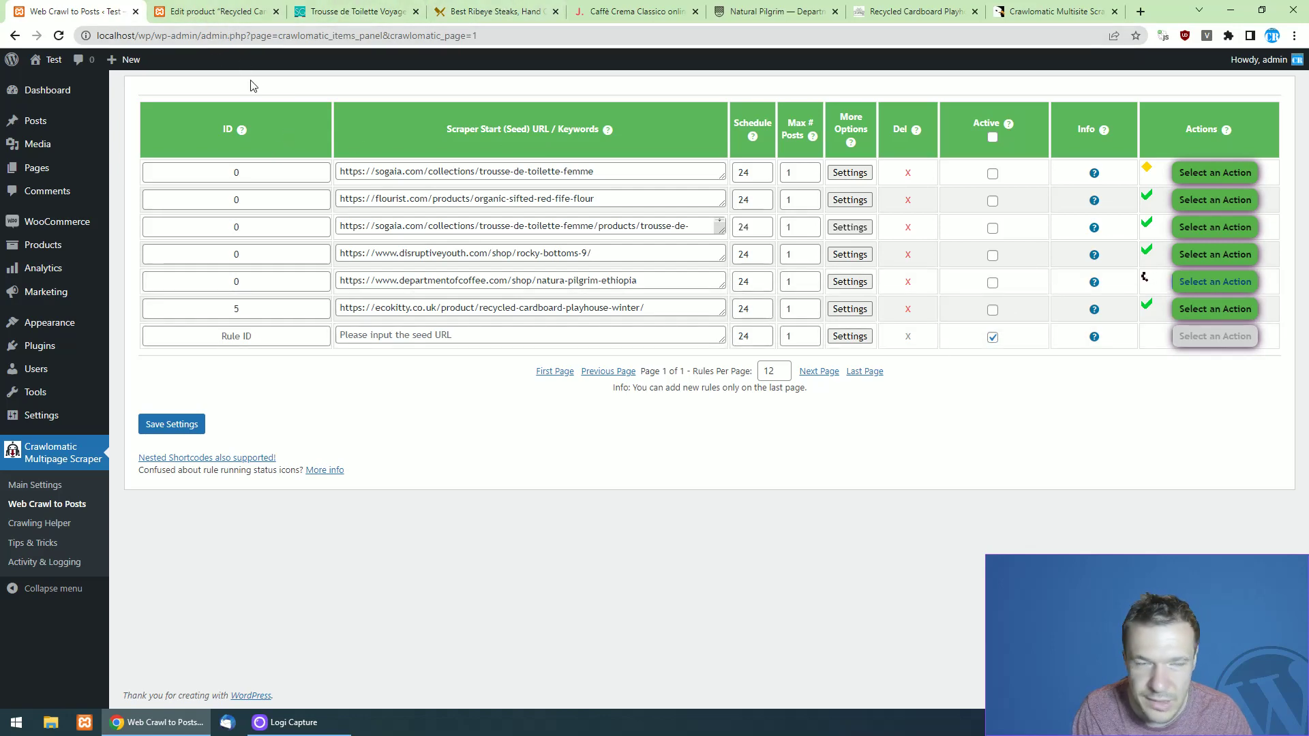
left_click(211, 11)
scroll(168, 307, "up", 5)
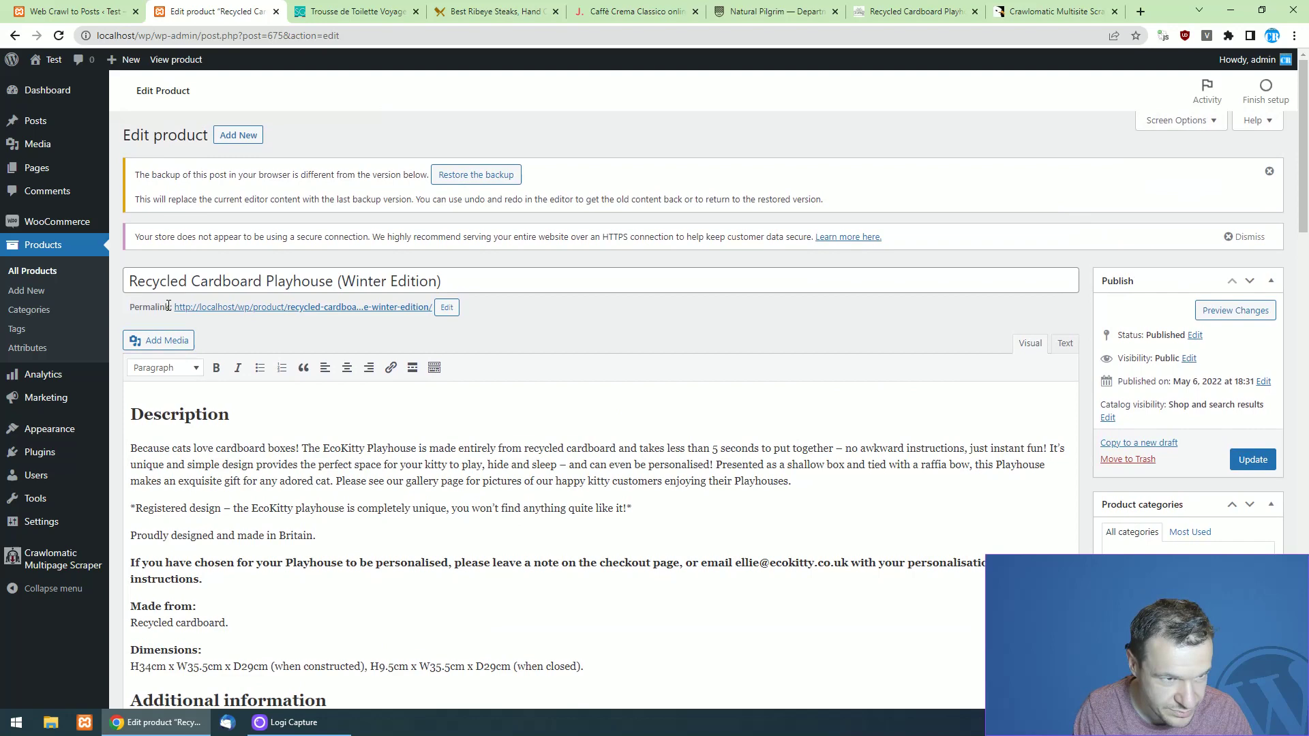
left_click(75, 11)
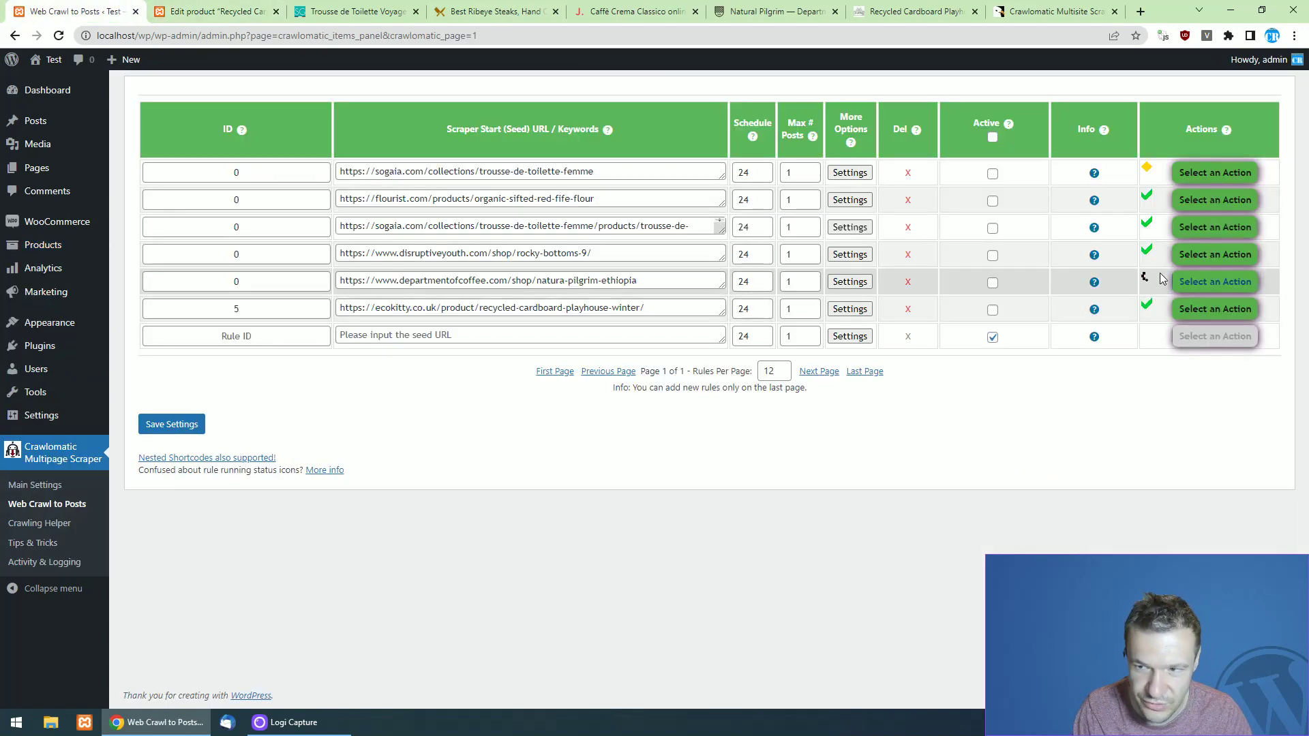
key("ctrl+Tab")
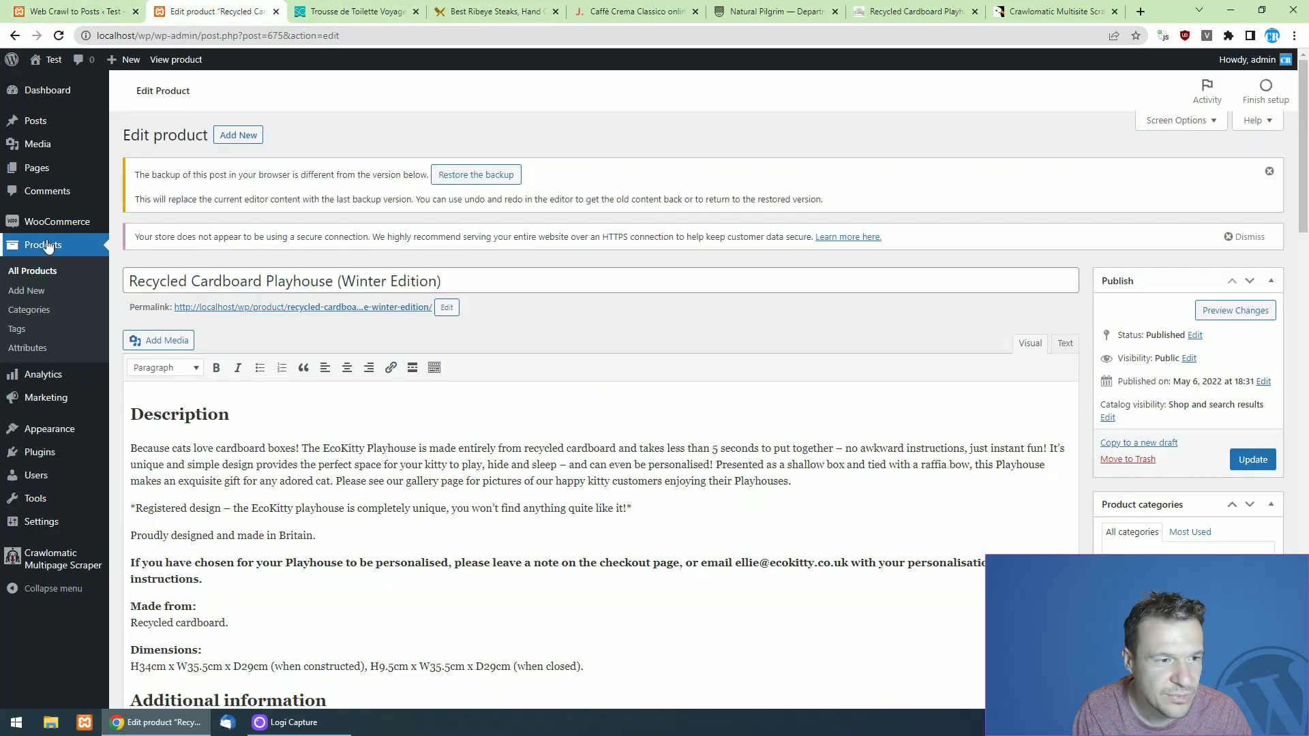
left_click(47, 247)
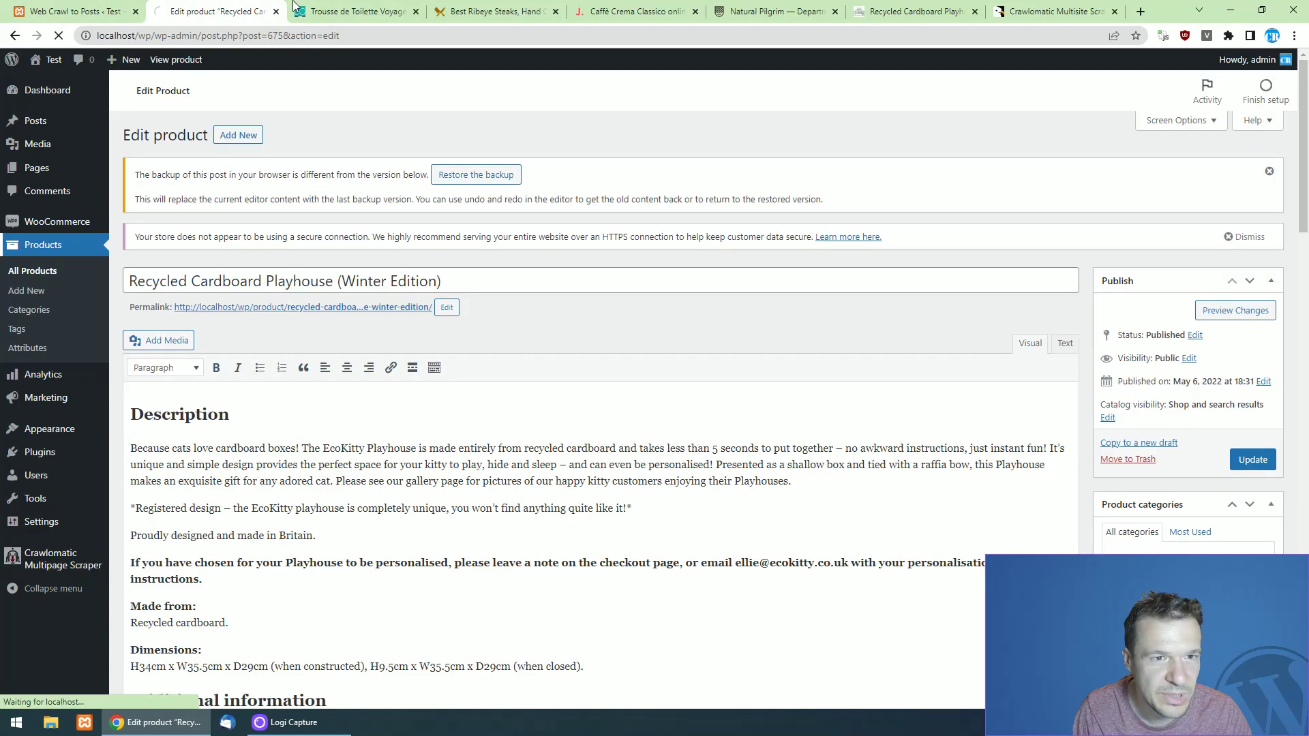
left_click(327, 9)
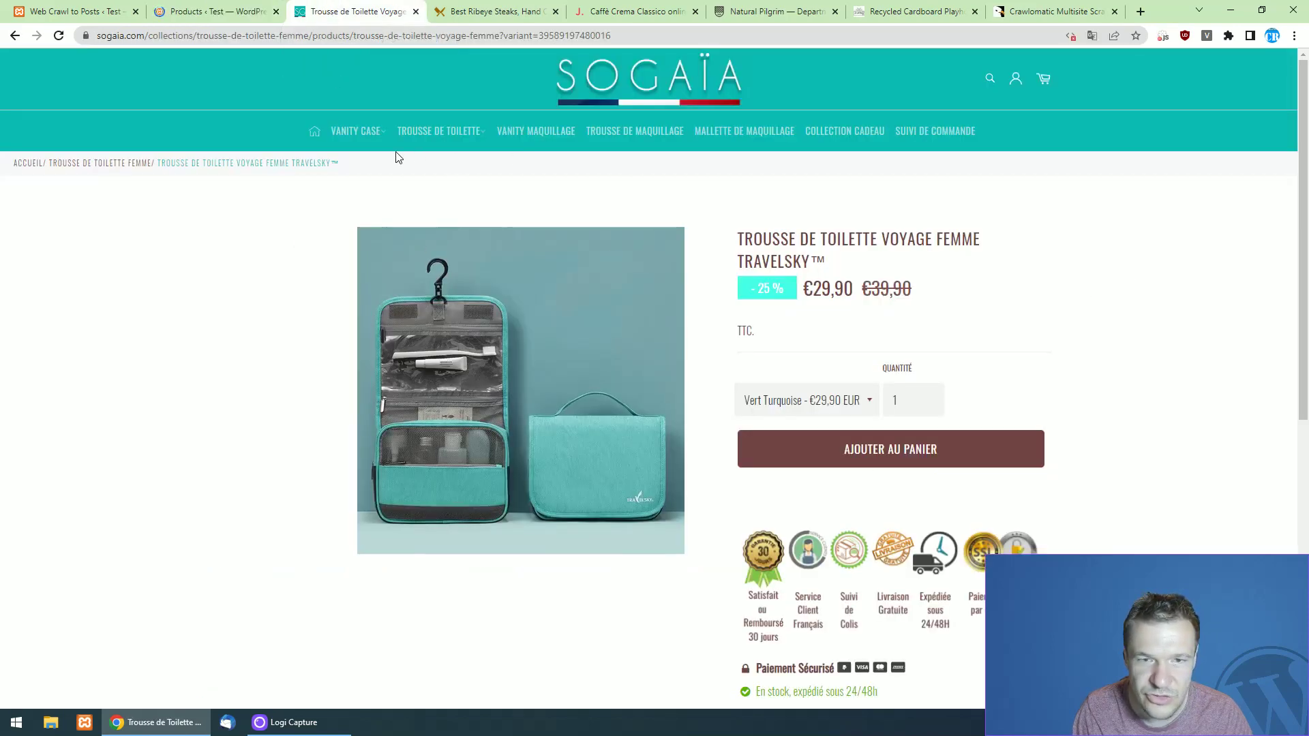
key("ctrl+1")
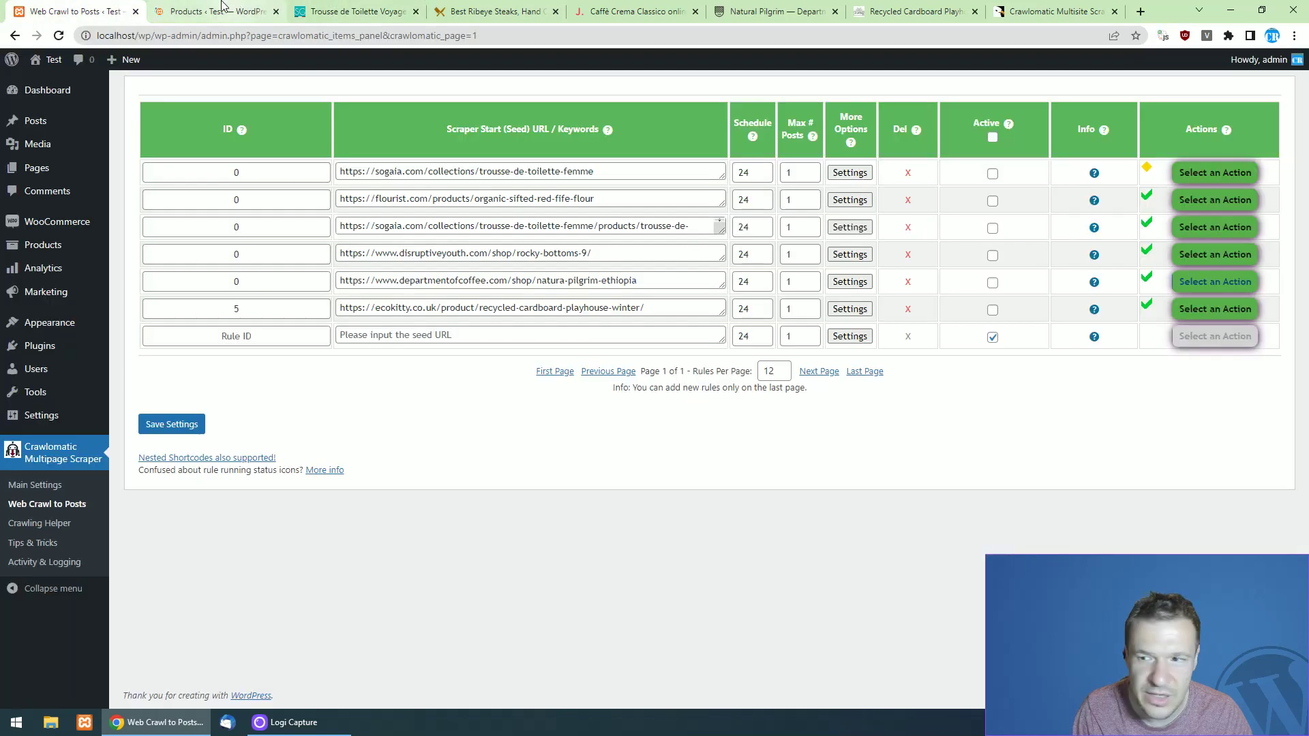
left_click(221, 9)
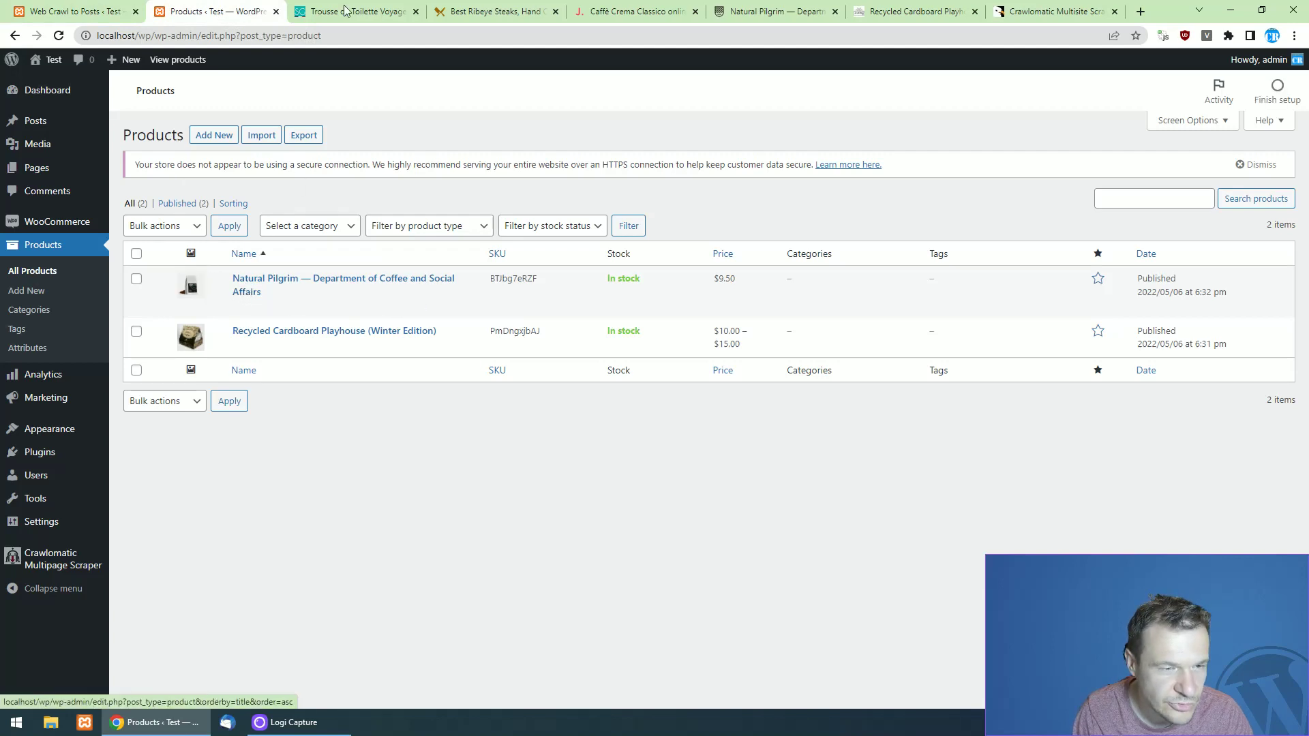
Check the Natural Pilgrim product's five grind variations, then open its public product page.
left_click(246, 286)
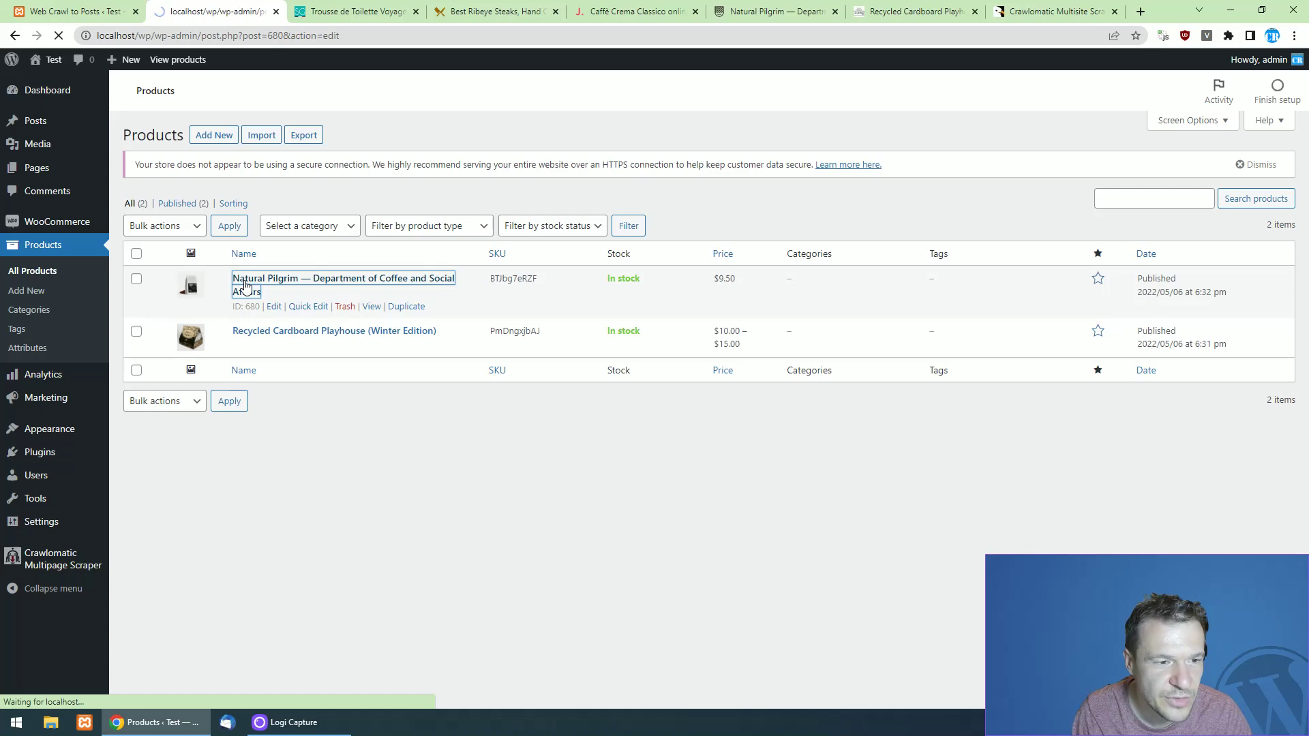
scroll(279, 380, "down", 1)
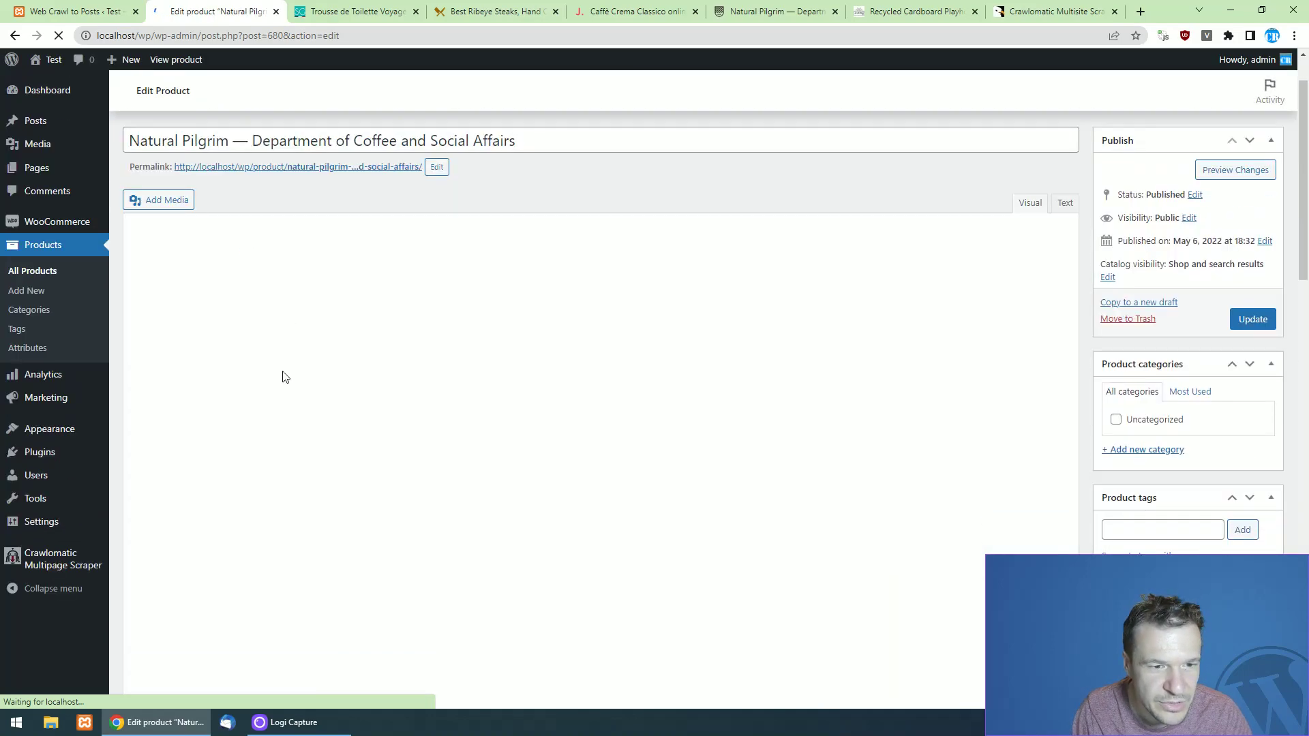
scroll(330, 413, "down", 15)
scroll(330, 415, "down", 10)
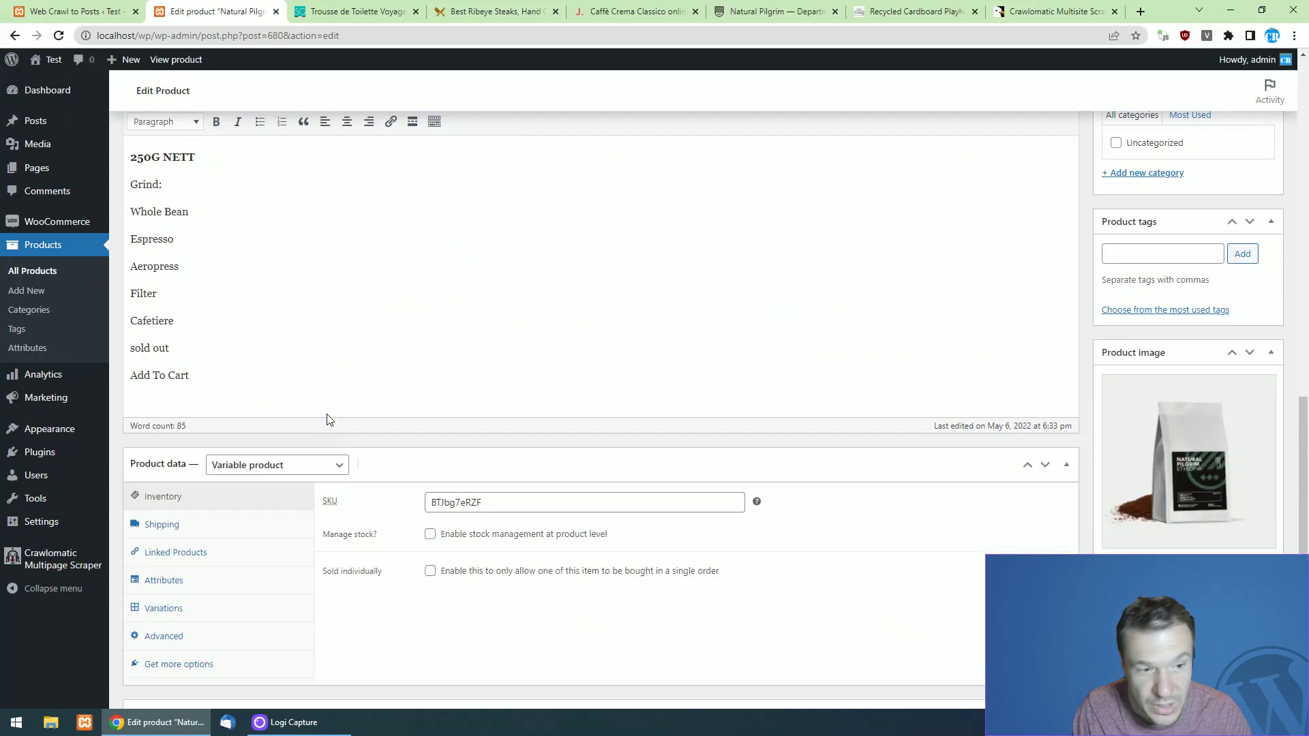
left_click(197, 318)
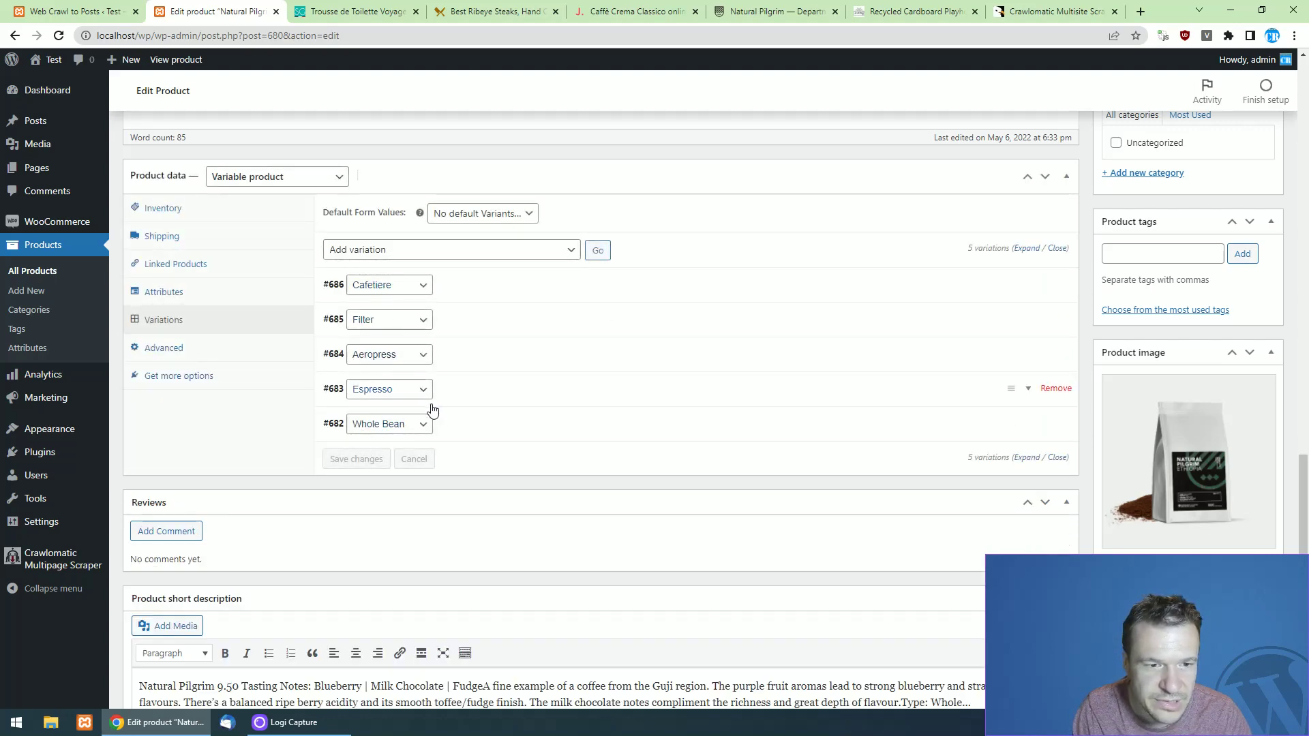
scroll(430, 409, "up", 10)
scroll(248, 273, "up", 5)
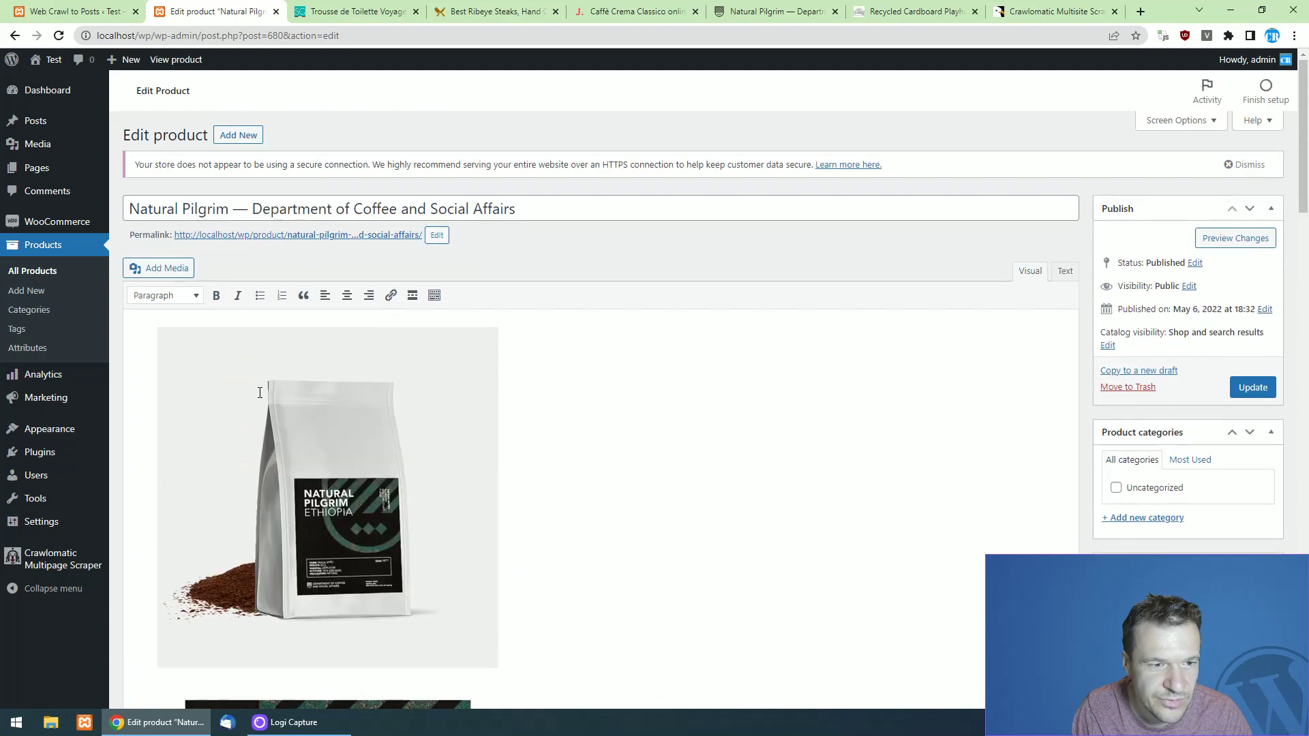
left_click(248, 237)
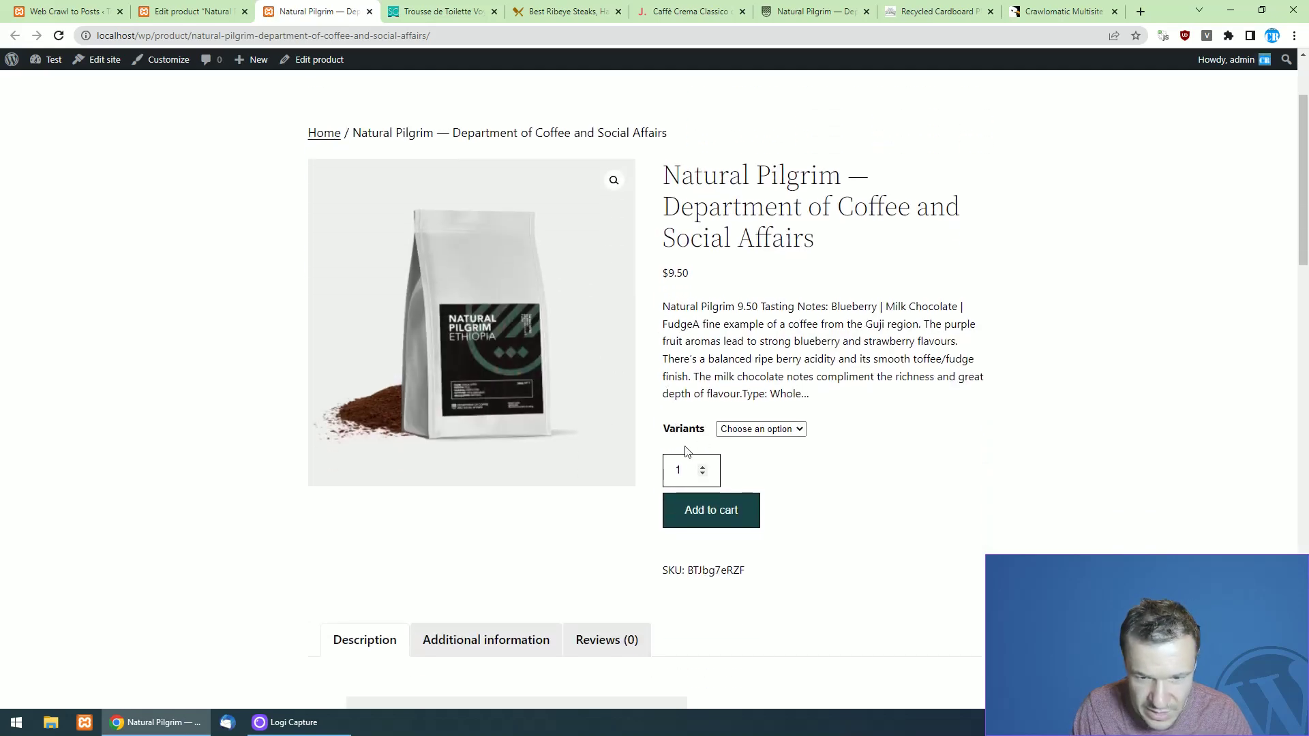
Select the Whole Bean, Espresso and Aeropress variants from the Variants dropdown.
left_click(760, 431)
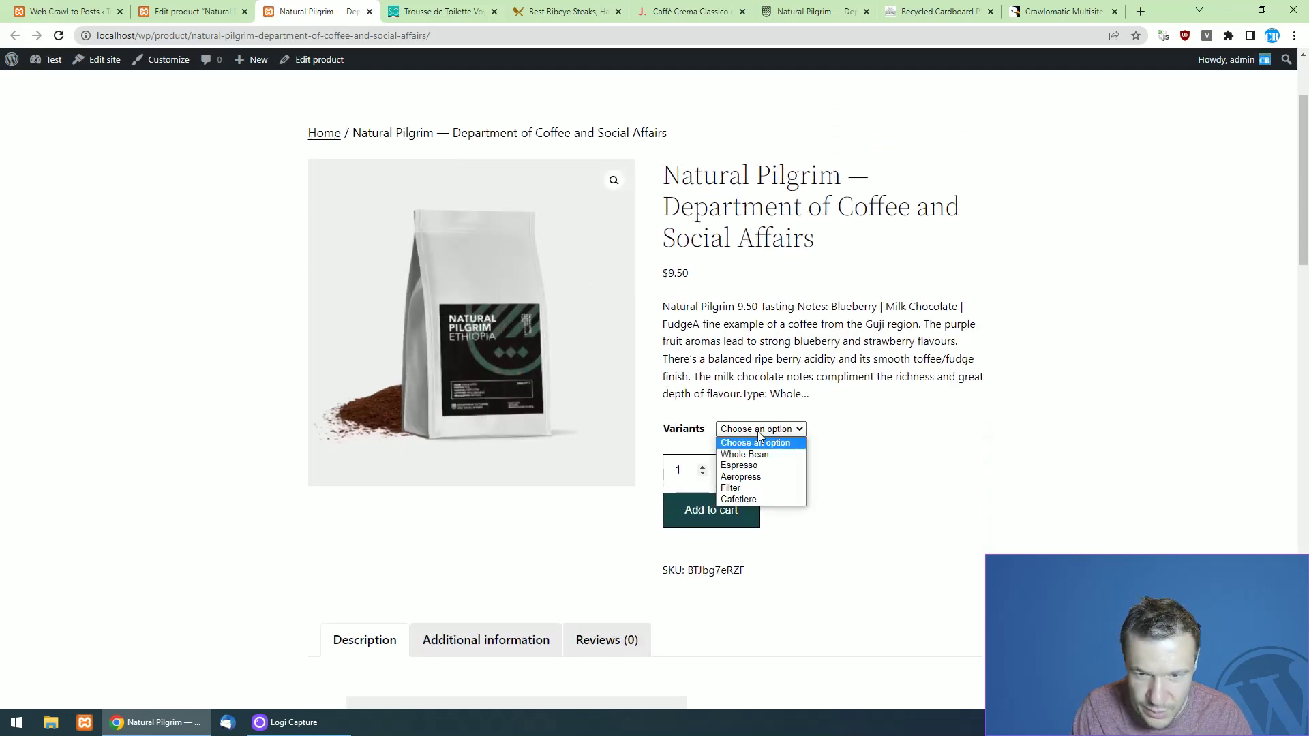
left_click(747, 457)
left_click(750, 430)
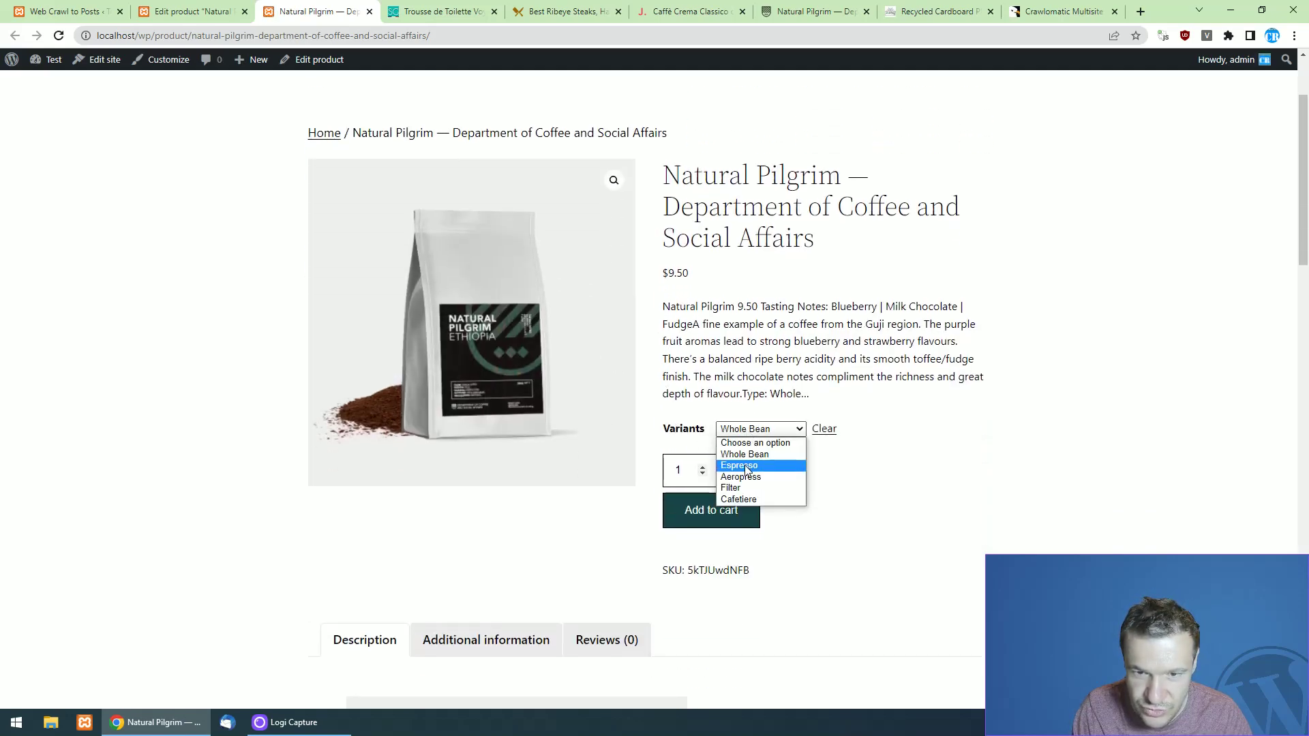
left_click(748, 465)
left_click(750, 430)
left_click(745, 477)
Select the Filter and Cafetiere variants, reselect Whole Bean, and return to the Crawlomatic rules.
left_click(743, 436)
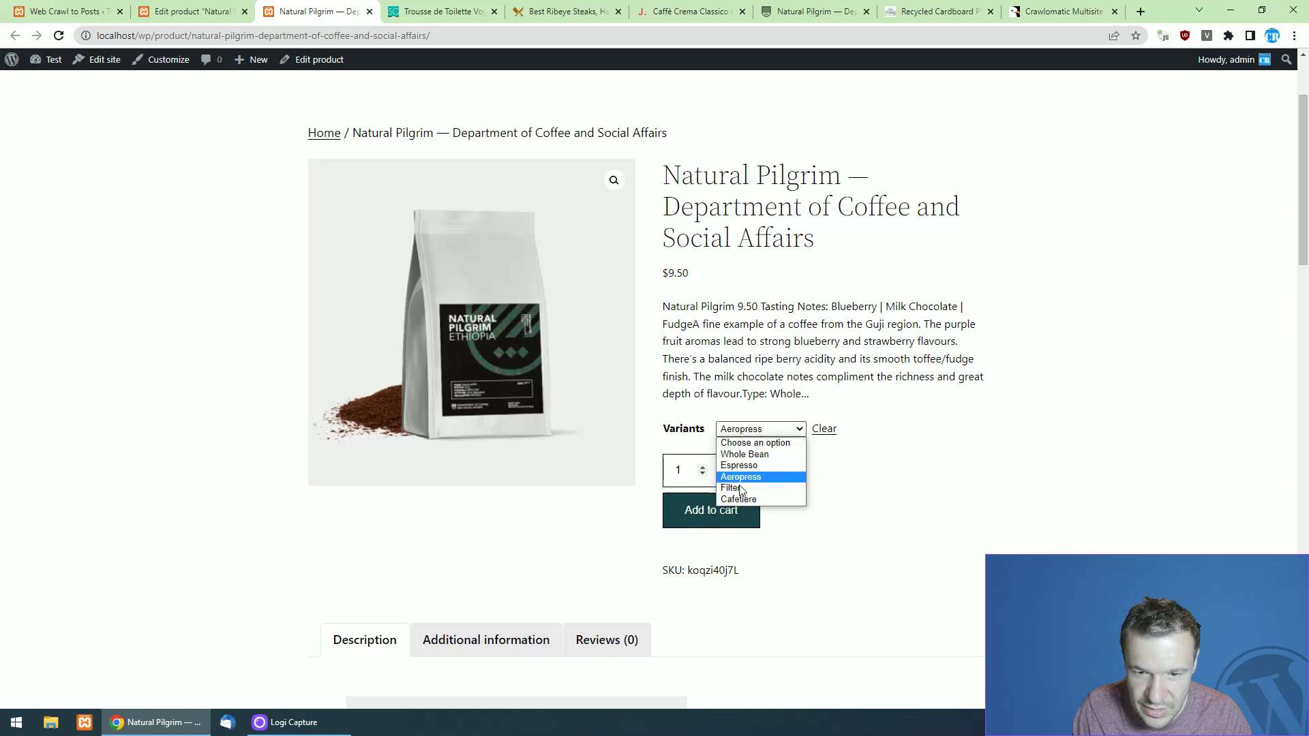
left_click(738, 490)
left_click(753, 431)
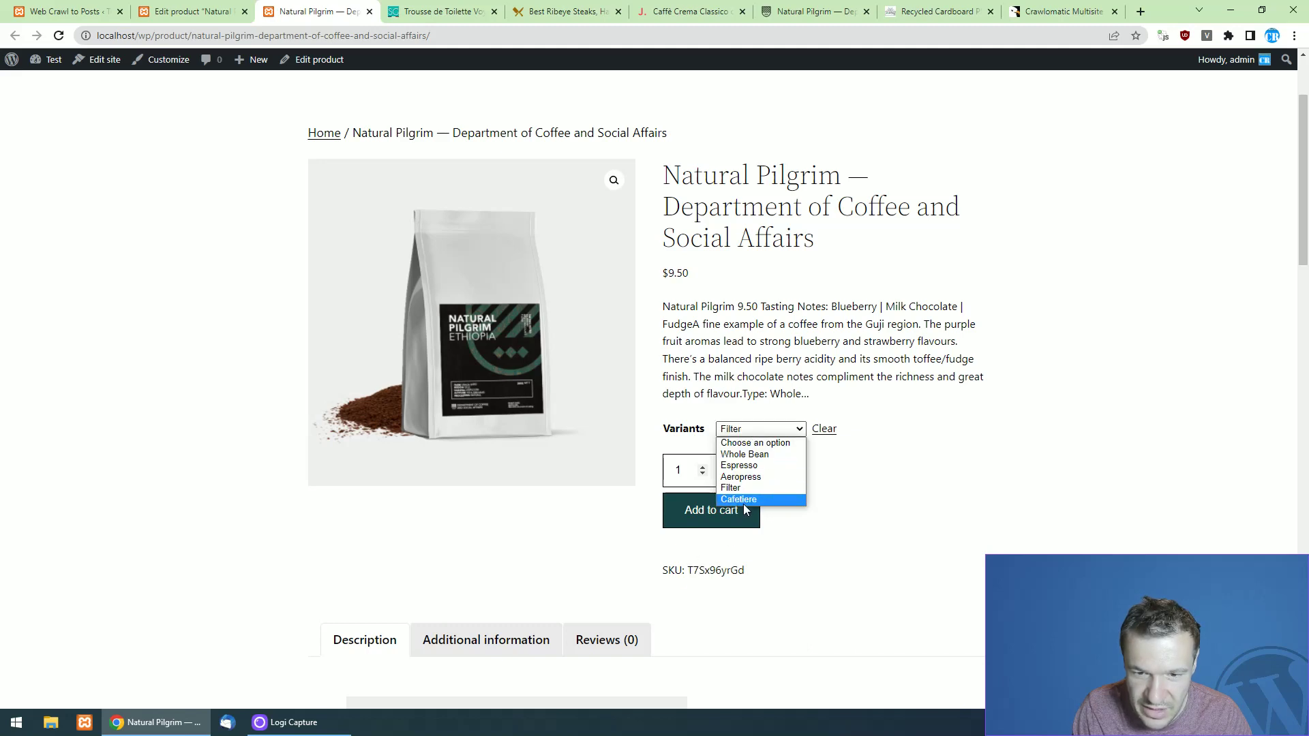
left_click(742, 503)
left_click(741, 429)
left_click(747, 454)
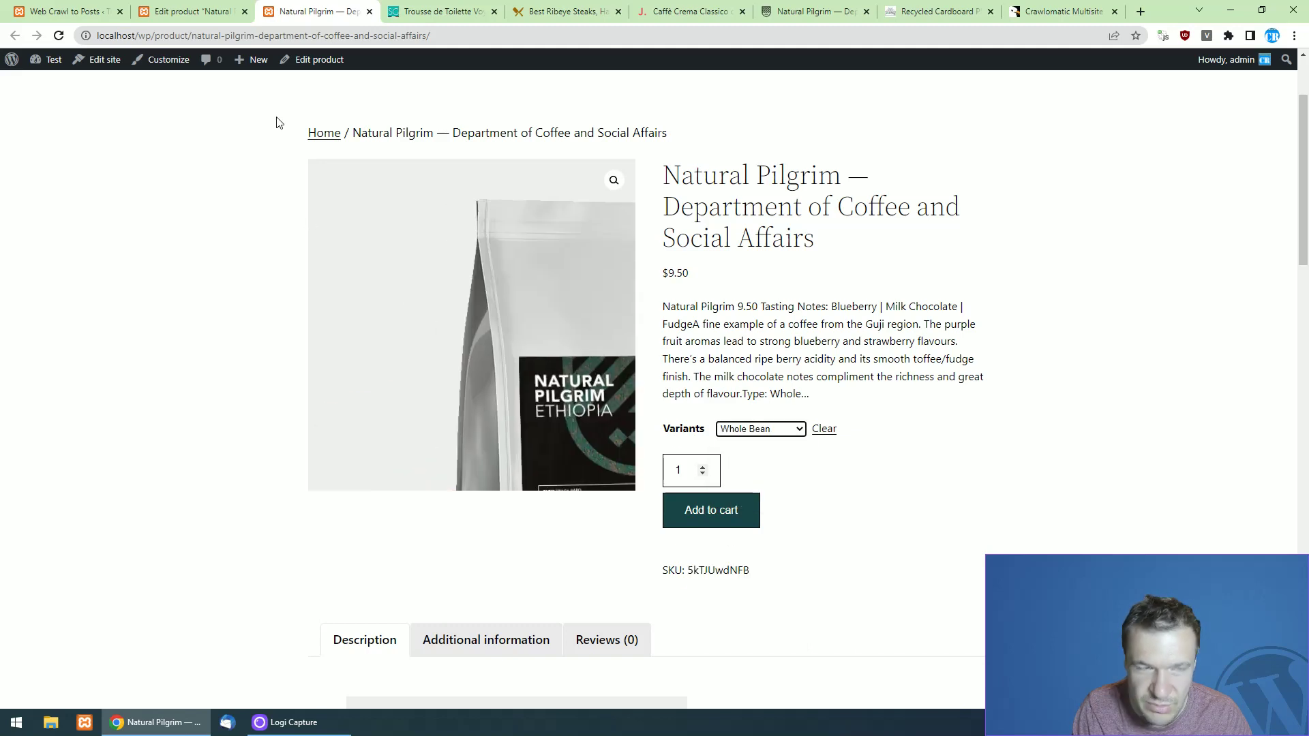
left_click(177, 11)
left_click(68, 11)
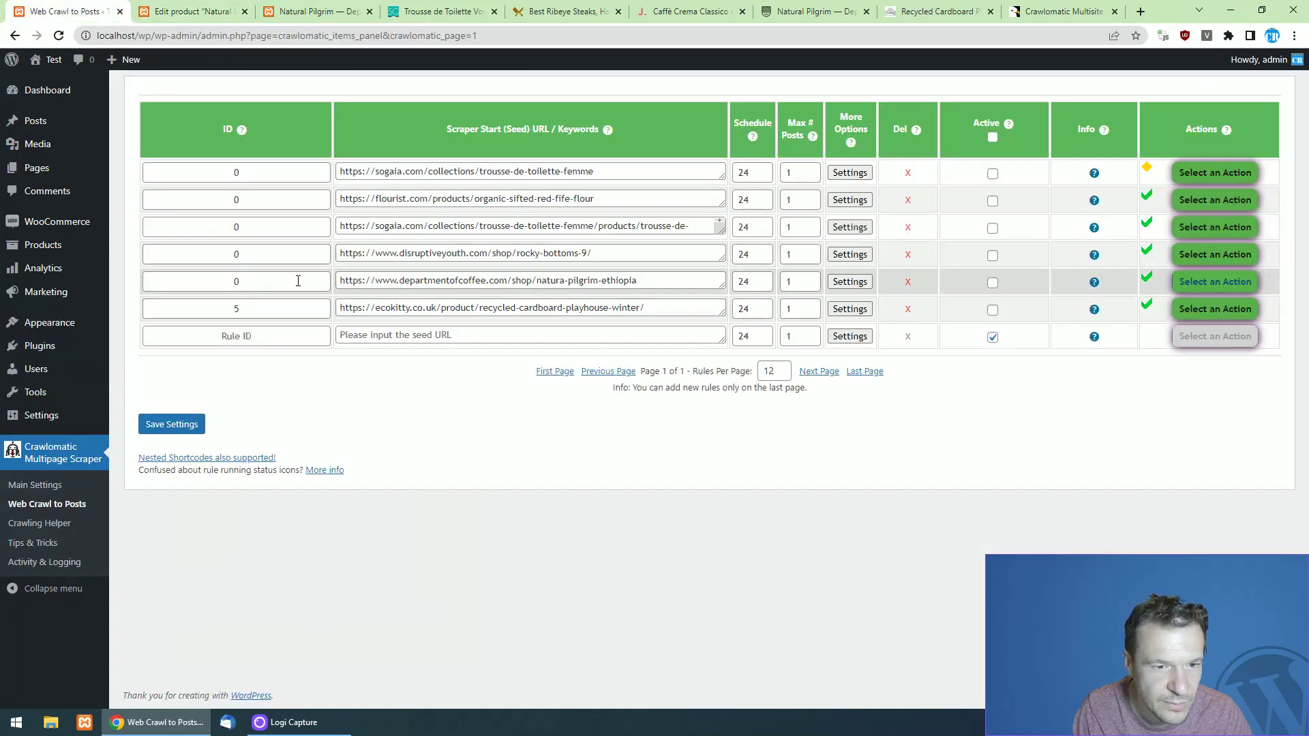
Select the fourth rule's disruptiveyouth seed URL and compare the open store product tabs.
left_click(390, 257)
double_click(411, 252)
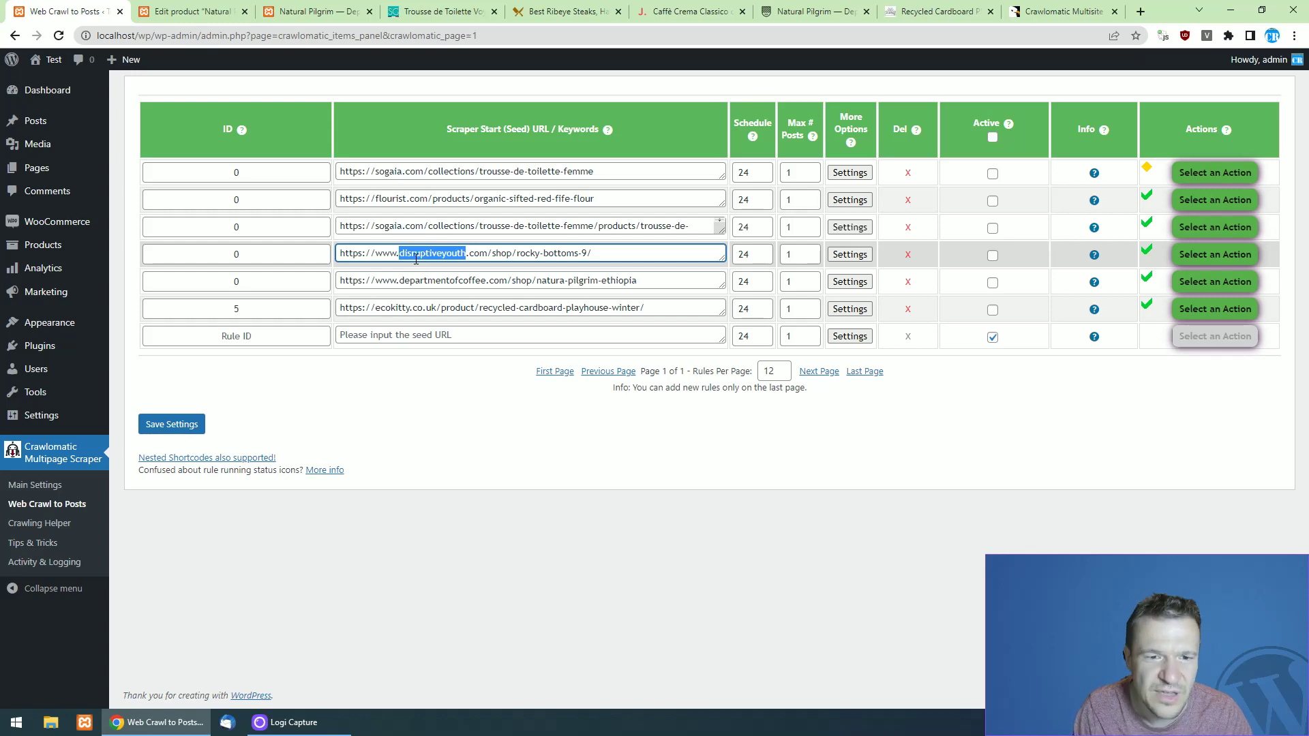
left_click(538, 10)
left_click(694, 8)
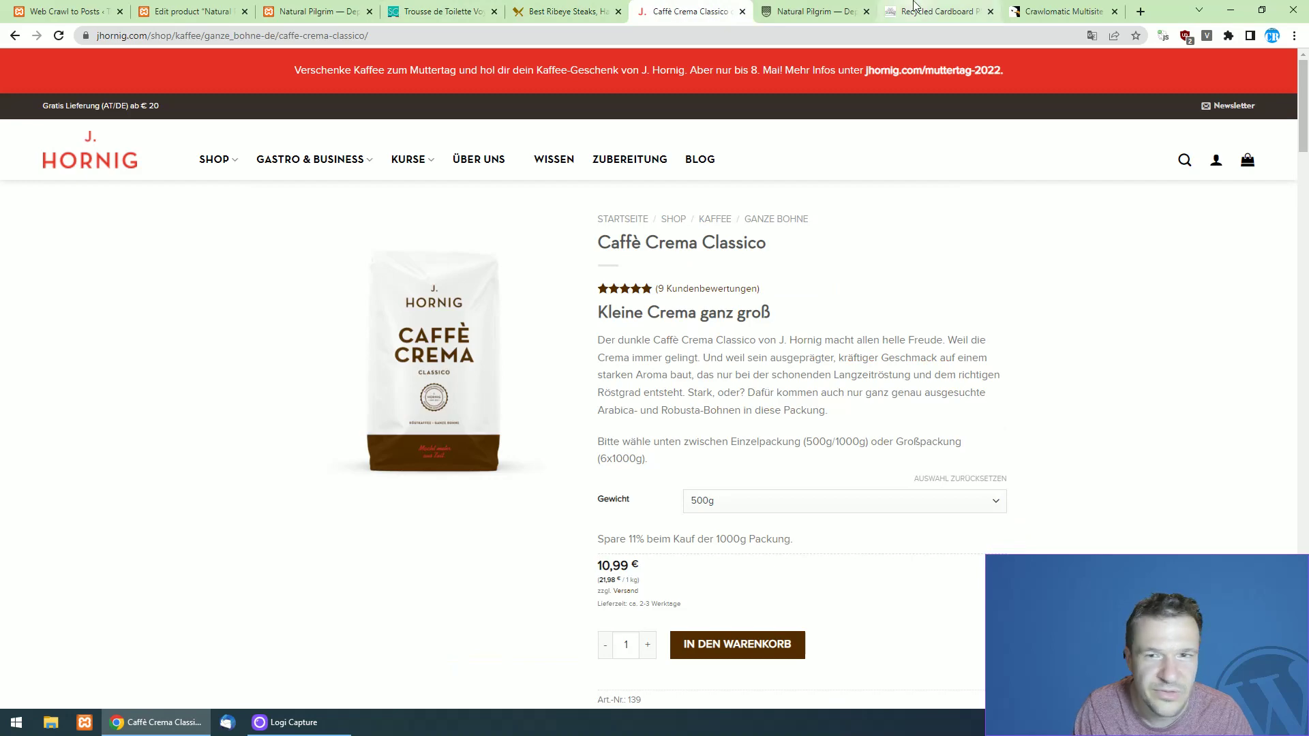
left_click(784, 7)
left_click(423, 7)
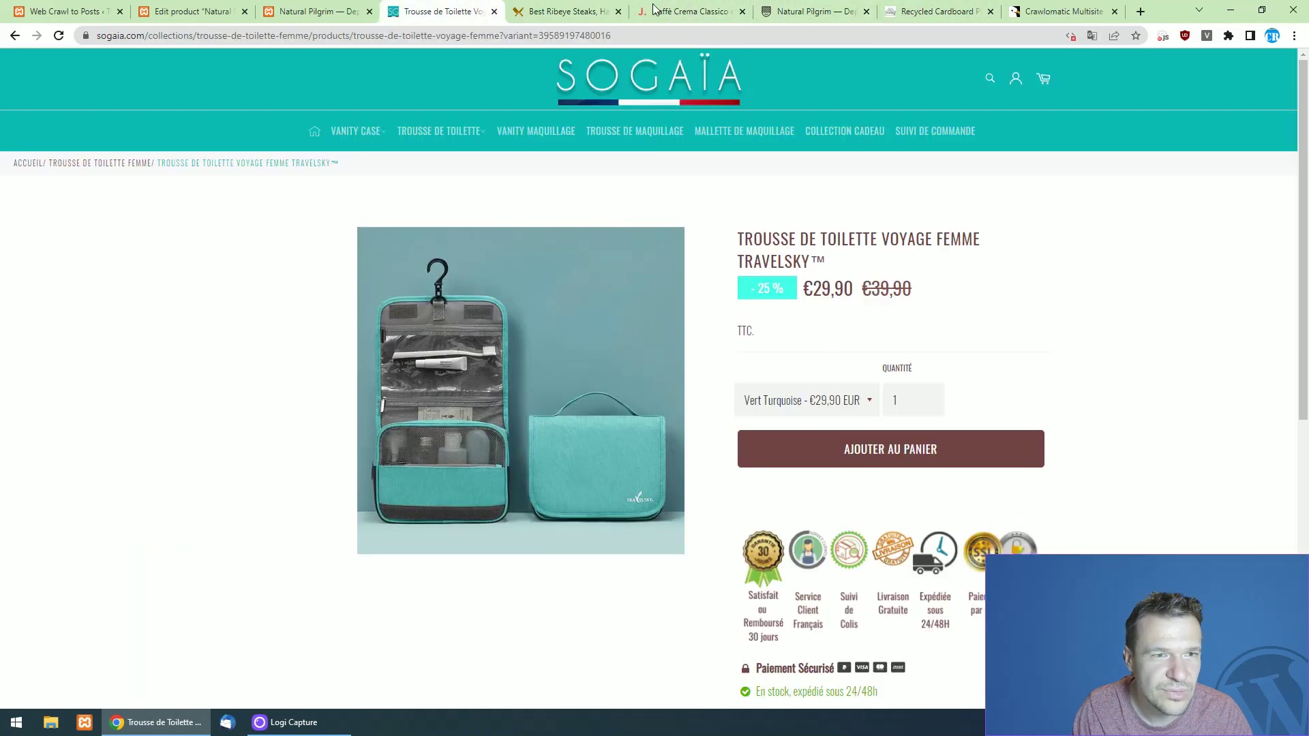
left_click(945, 10)
left_click(818, 9)
left_click(685, 7)
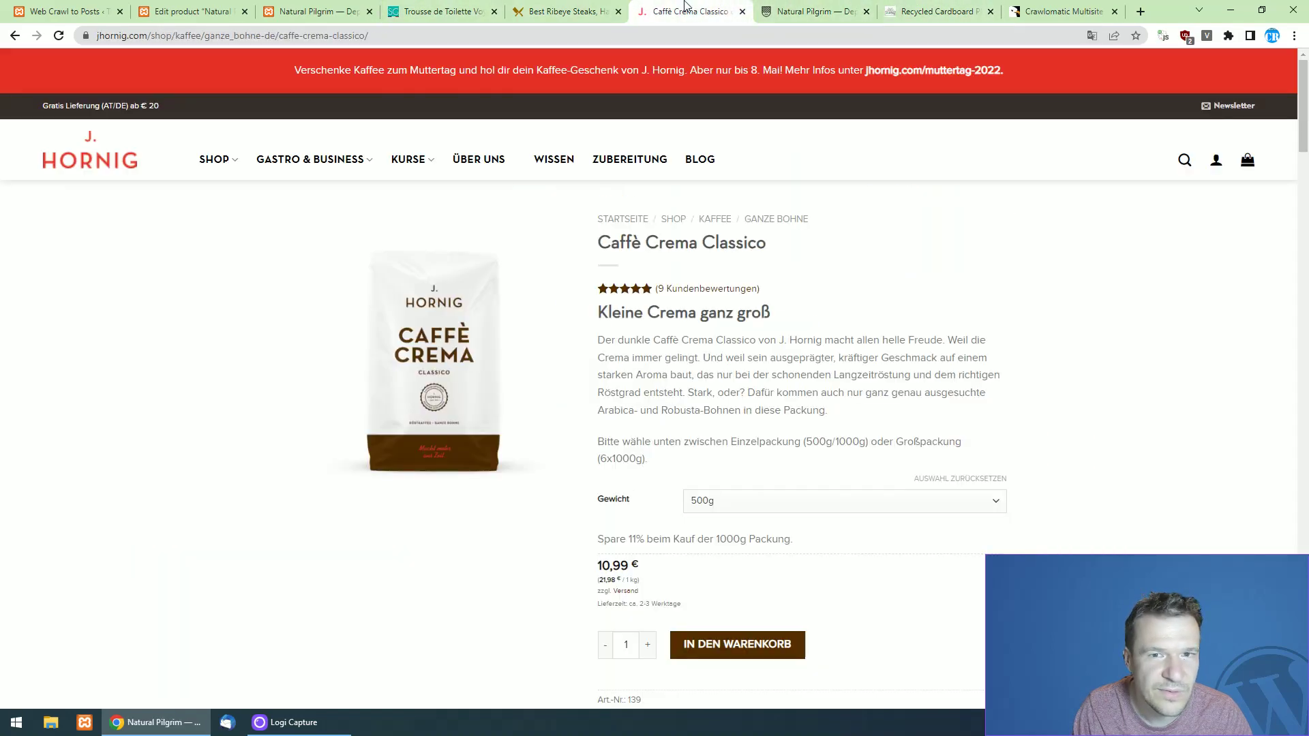
left_click(566, 10)
left_click(436, 9)
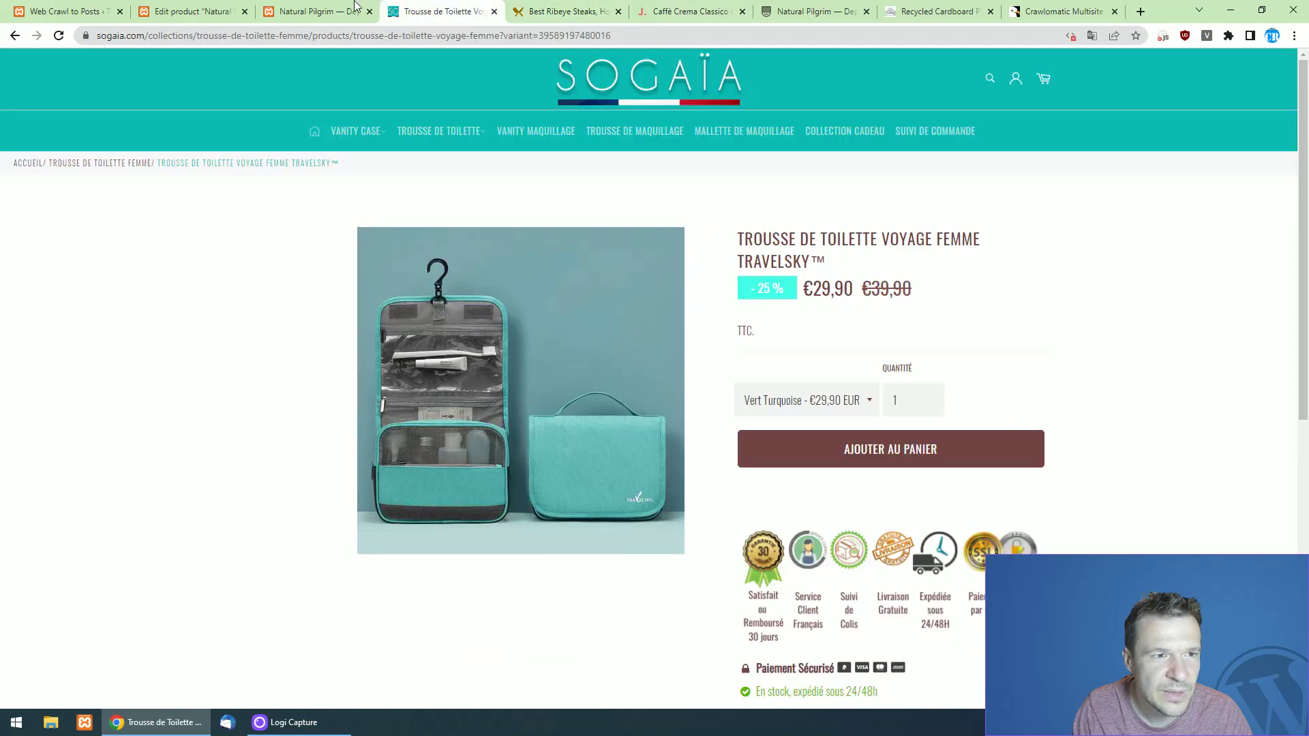
left_click(107, 7)
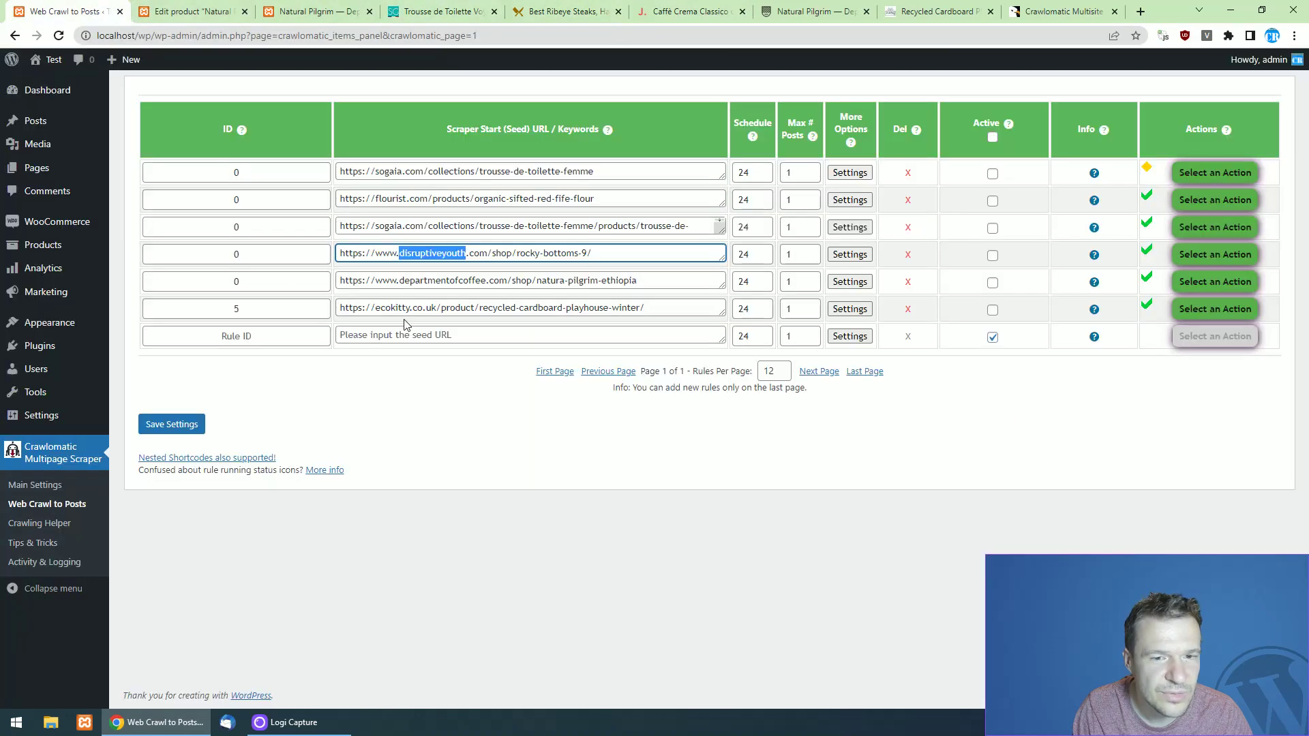
Open the Rocky Bottoms seed URL in a new tab placed beside the other store tabs.
left_click(1137, 9)
type("https://www.disruptiveyouth.com/shop/rocky-bottoms-9/")
key("Return")
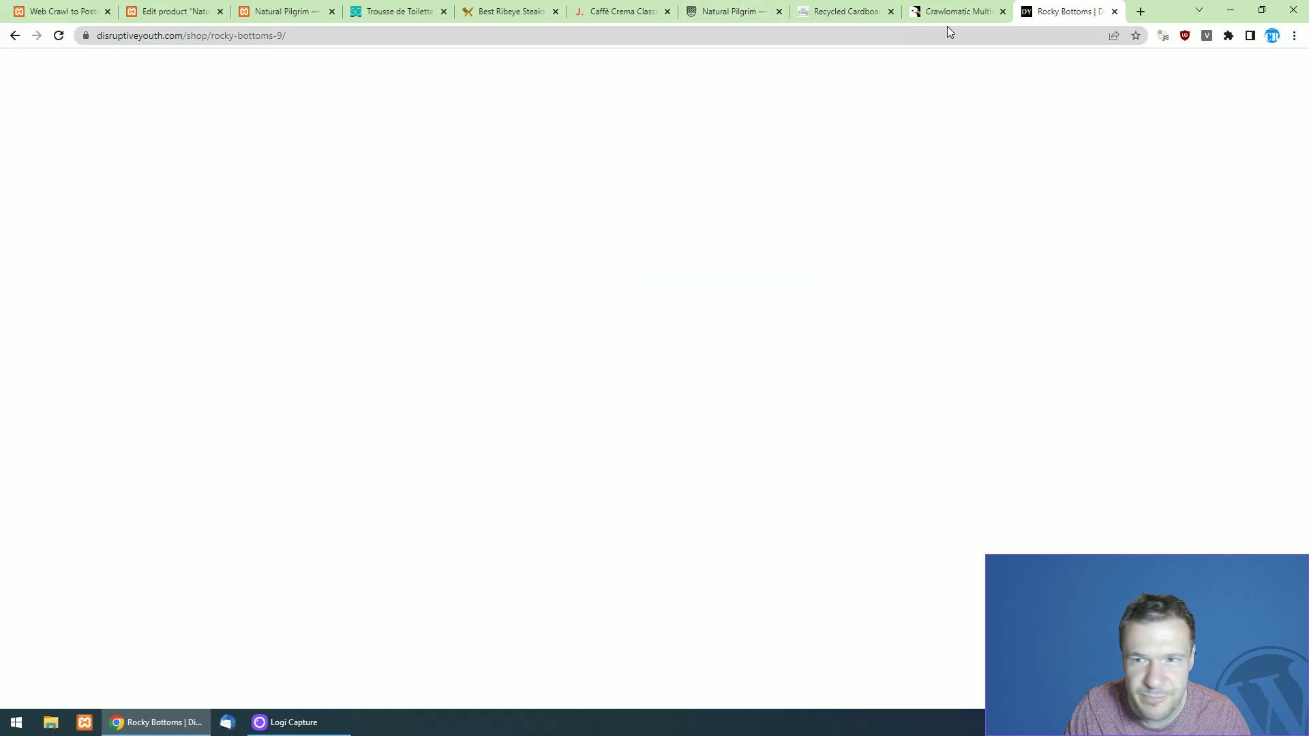
left_click_drag(1064, 11, 342, 7)
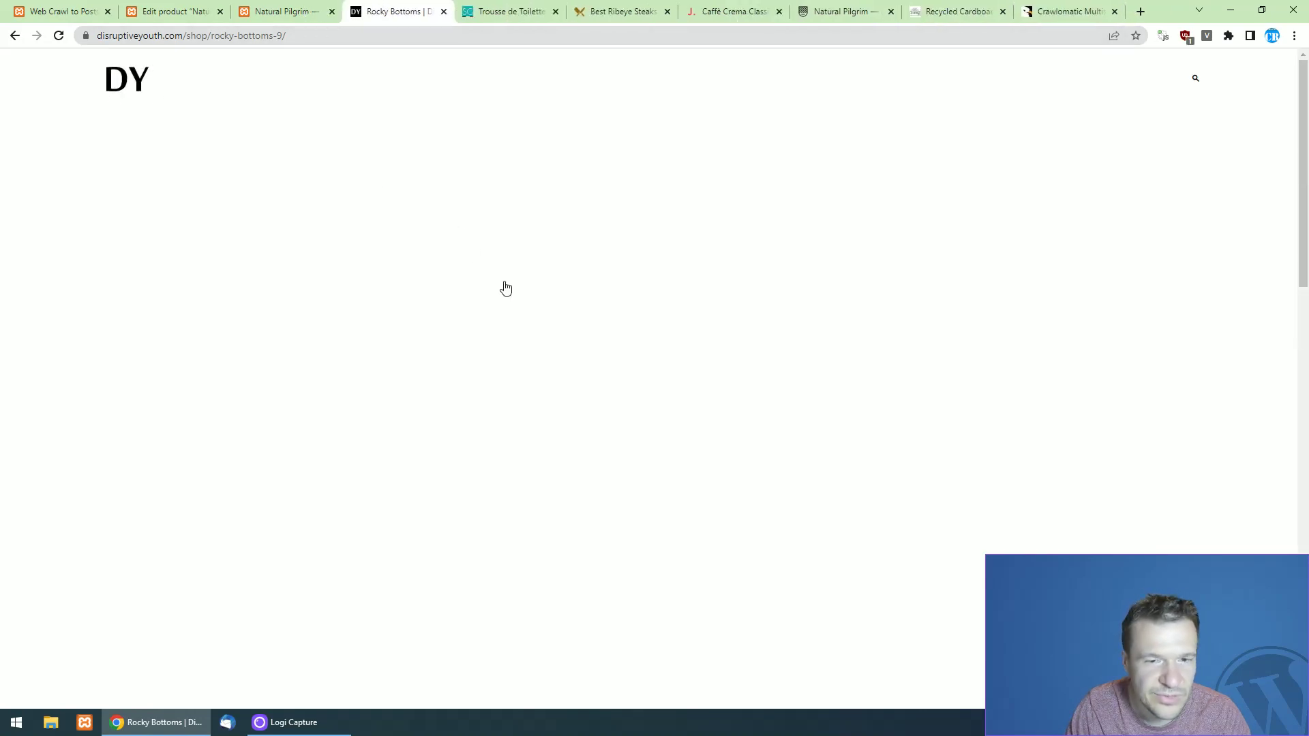
scroll(429, 335, "down", 5)
scroll(392, 529, "up", 2)
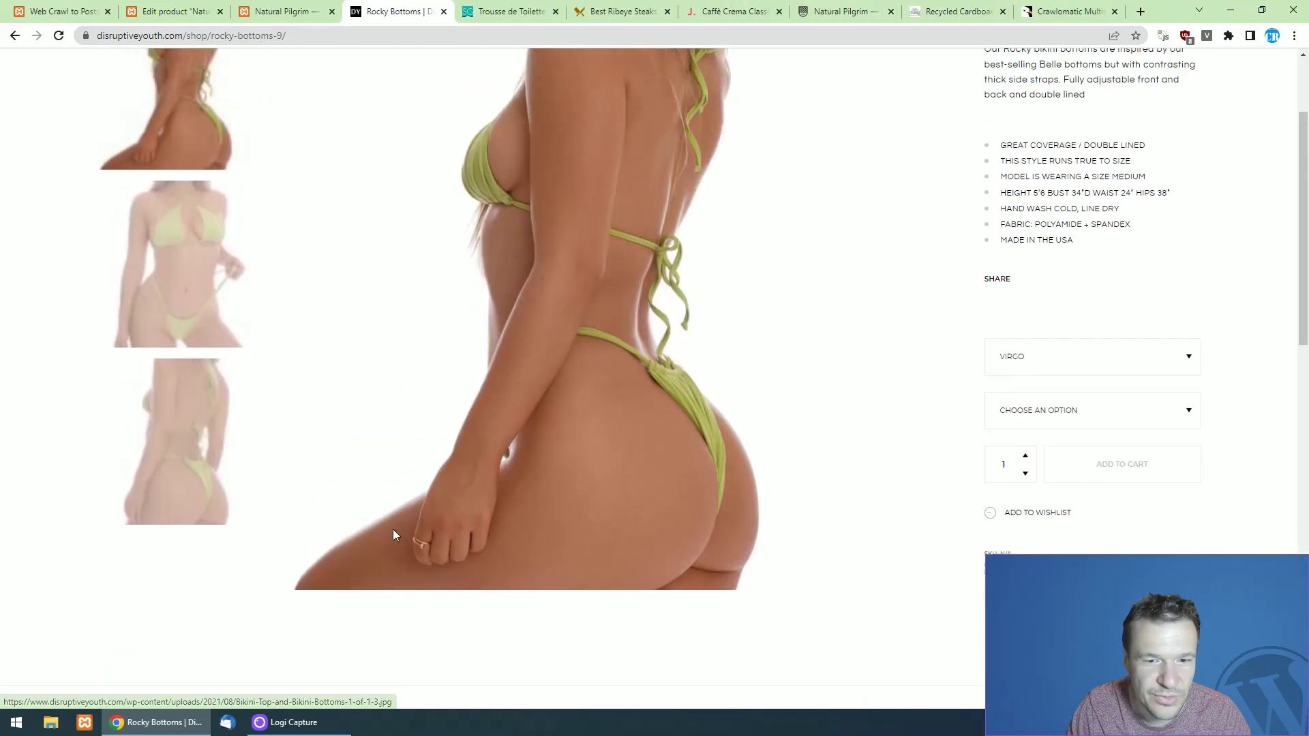
scroll(393, 529, "down", 4)
left_click(87, 7)
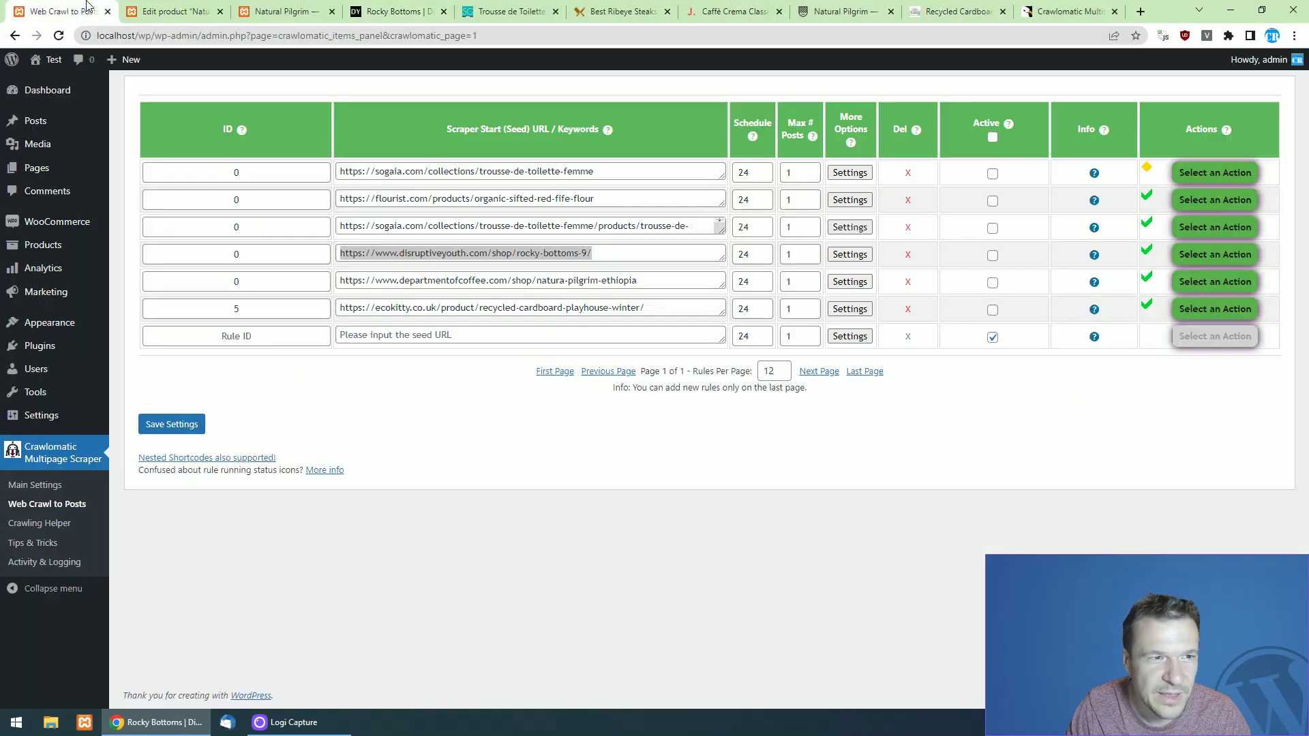
Run the fourth (Rocky Bottoms) rule immediately, then bring up the WooCommerce product list.
left_click(1186, 256)
left_click(1188, 291)
key("Return")
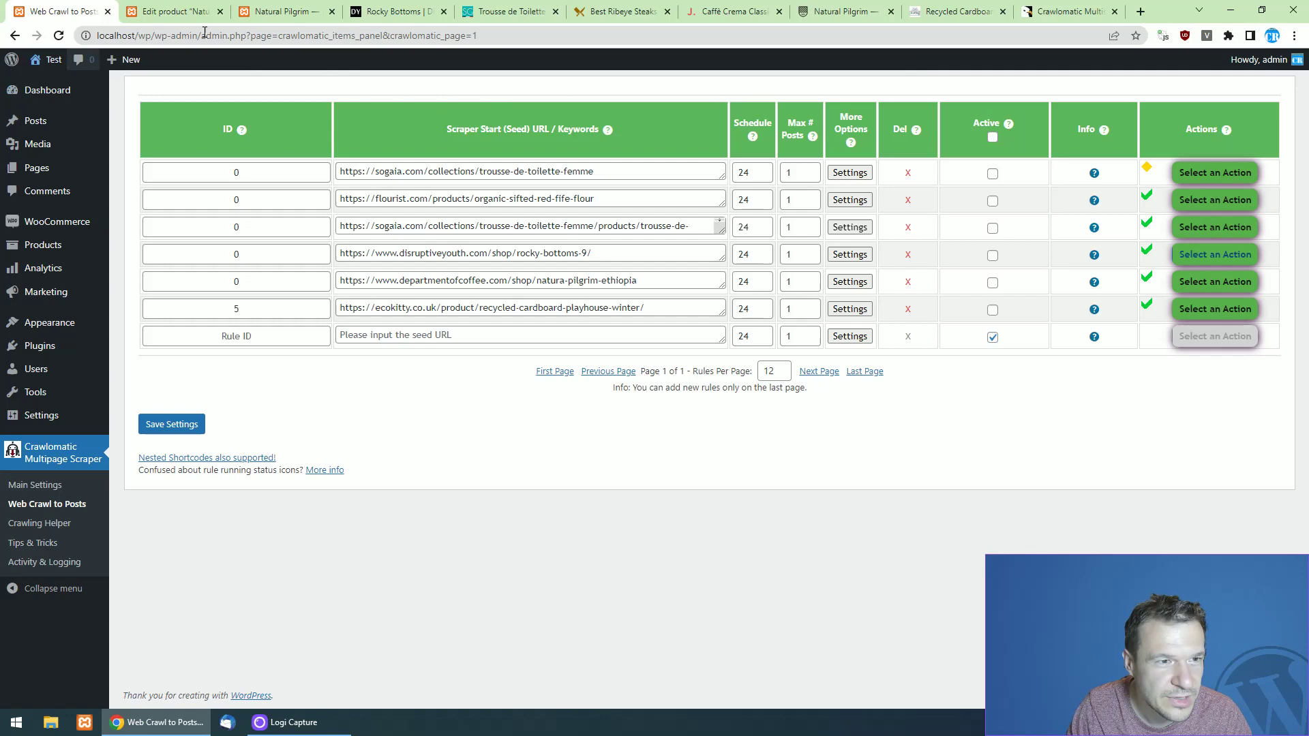
left_click(174, 11)
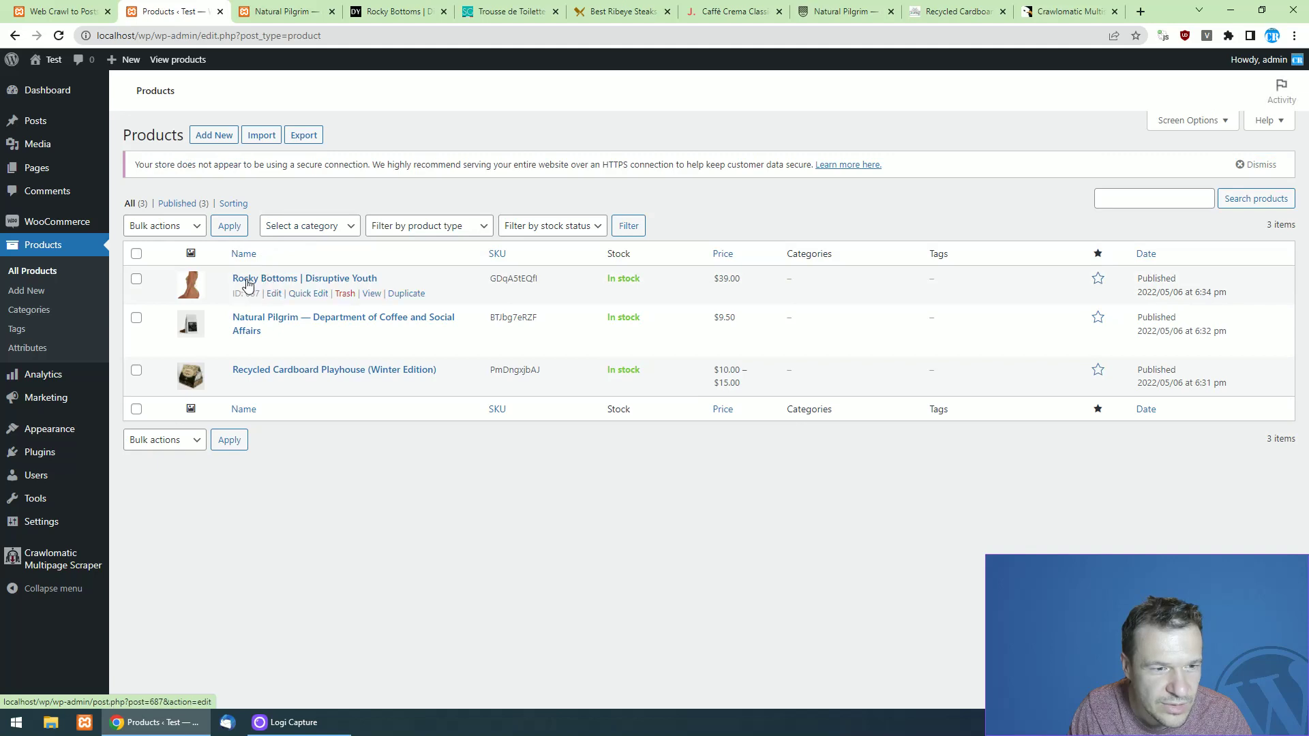
Open the imported Rocky Bottoms product and show the Variations section of its Product data.
left_click(248, 282)
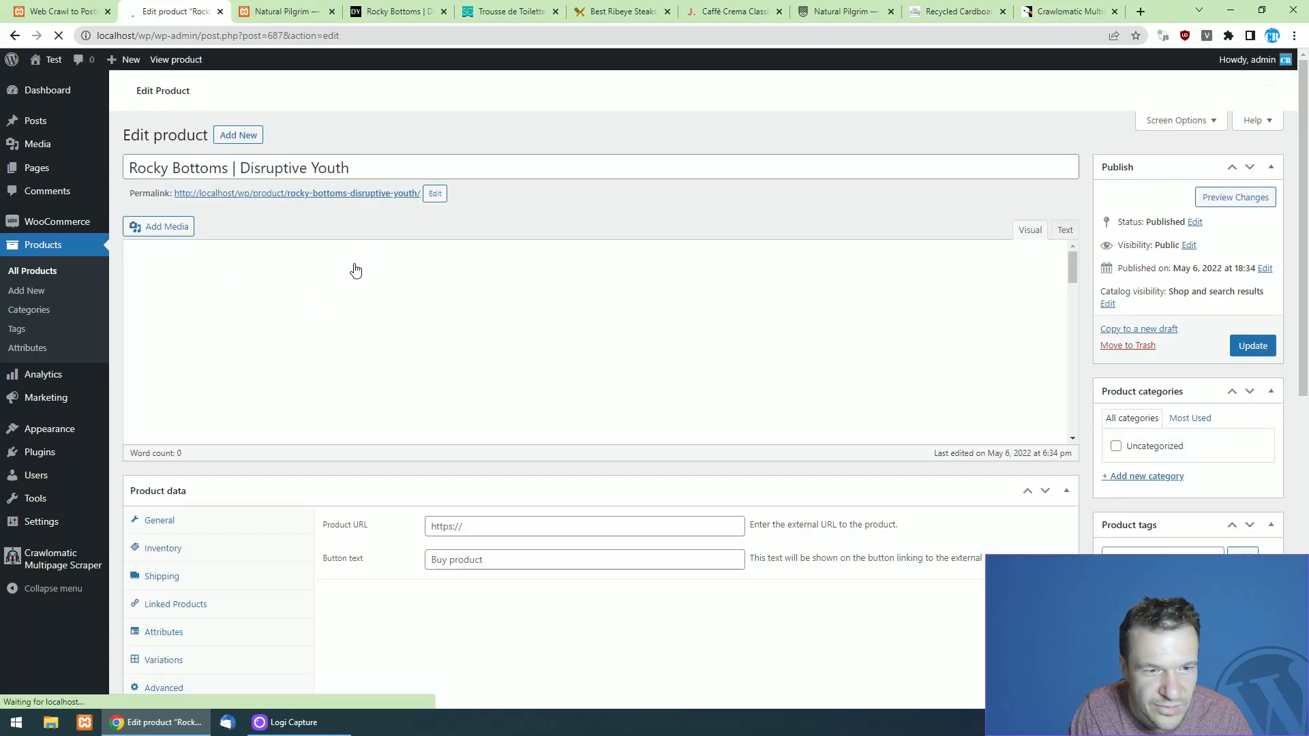
scroll(403, 469, "down", 10)
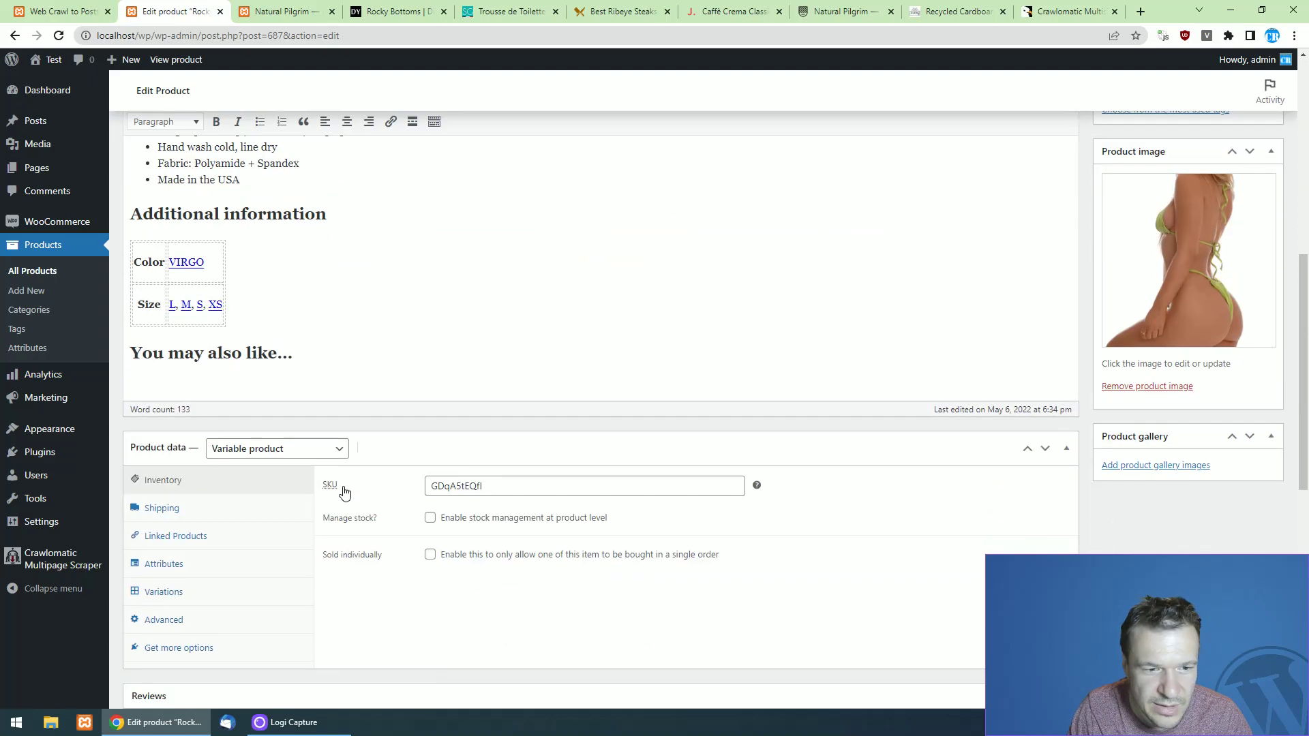
scroll(159, 349, "down", 3)
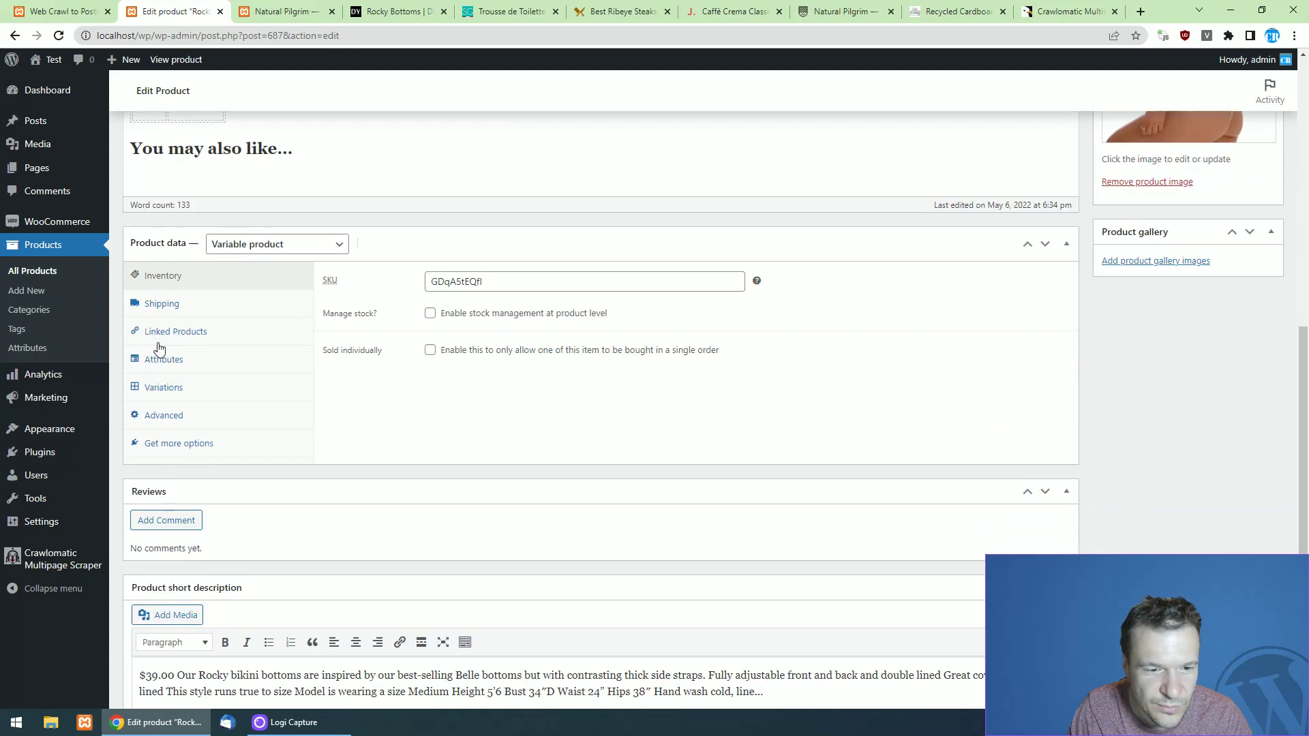
left_click(173, 388)
Inspect variation #691's attribute choices, virgo - s and virgo - l, leaving them unchanged.
scroll(413, 361, "down", 1)
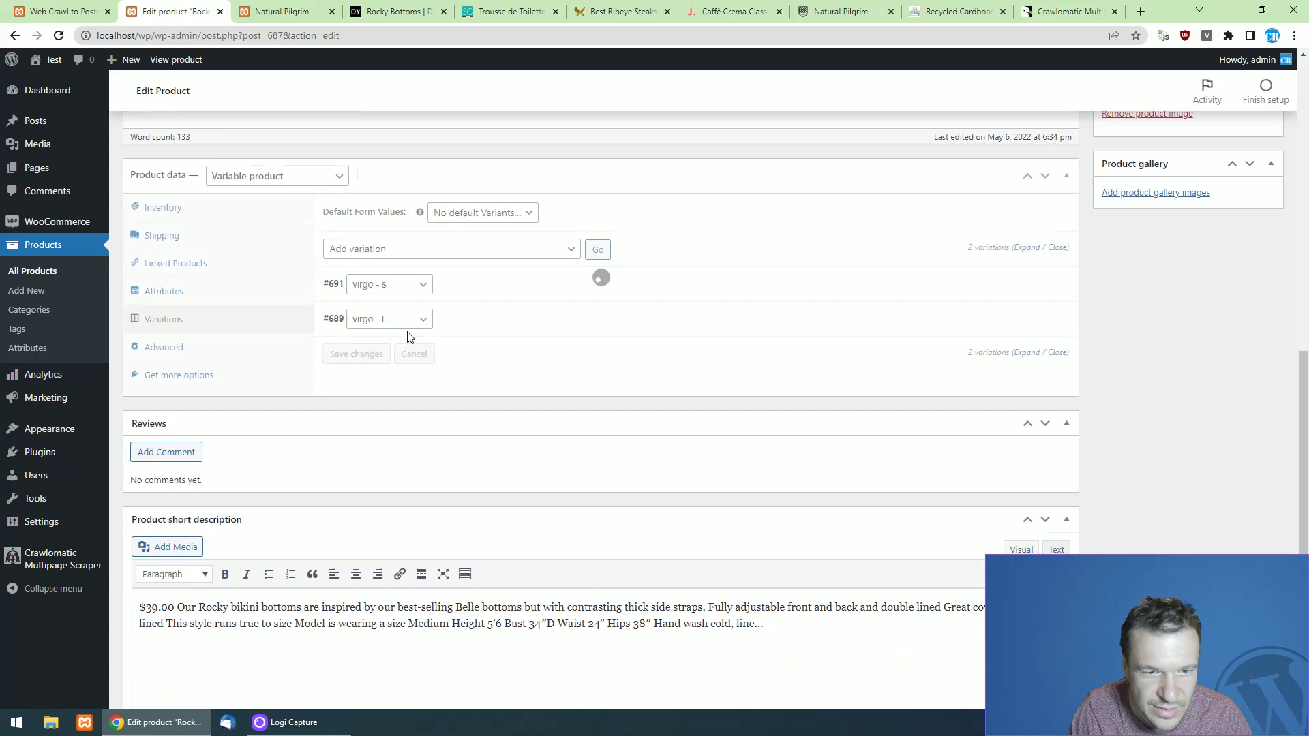
left_click(371, 286)
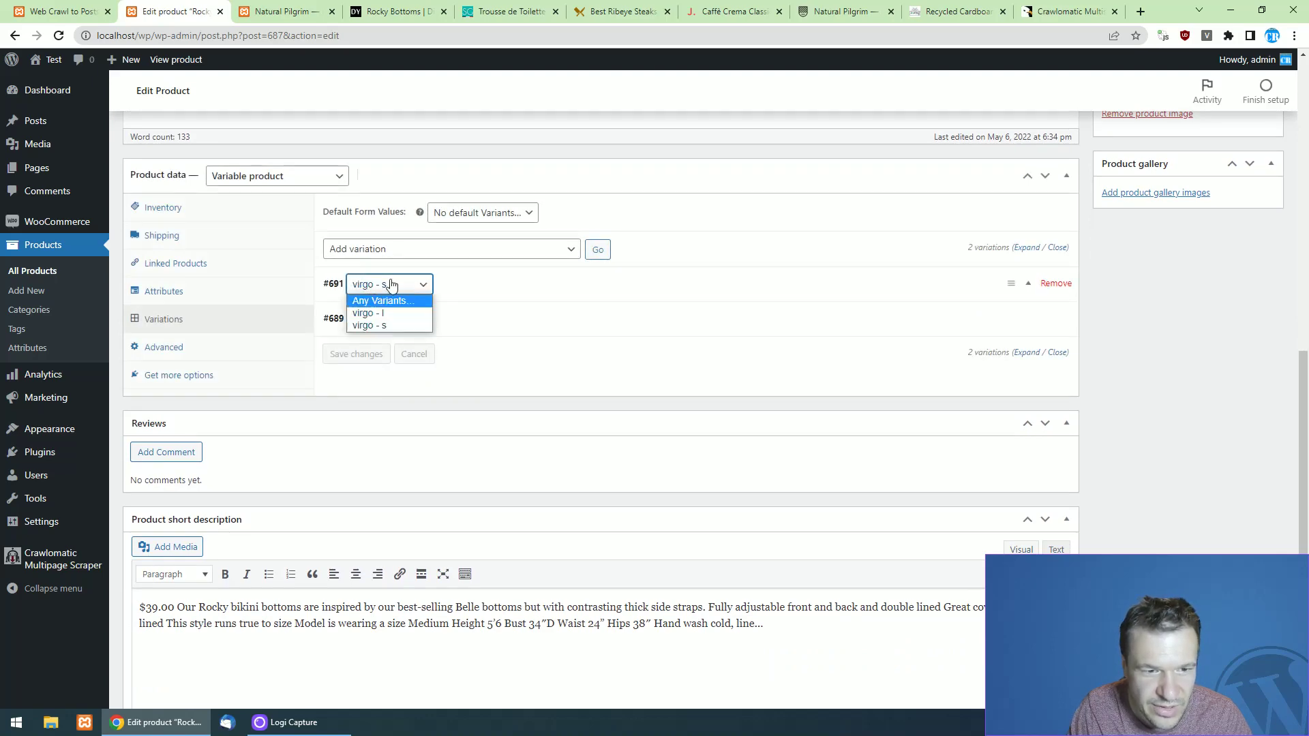
left_click(383, 286)
left_click(383, 286)
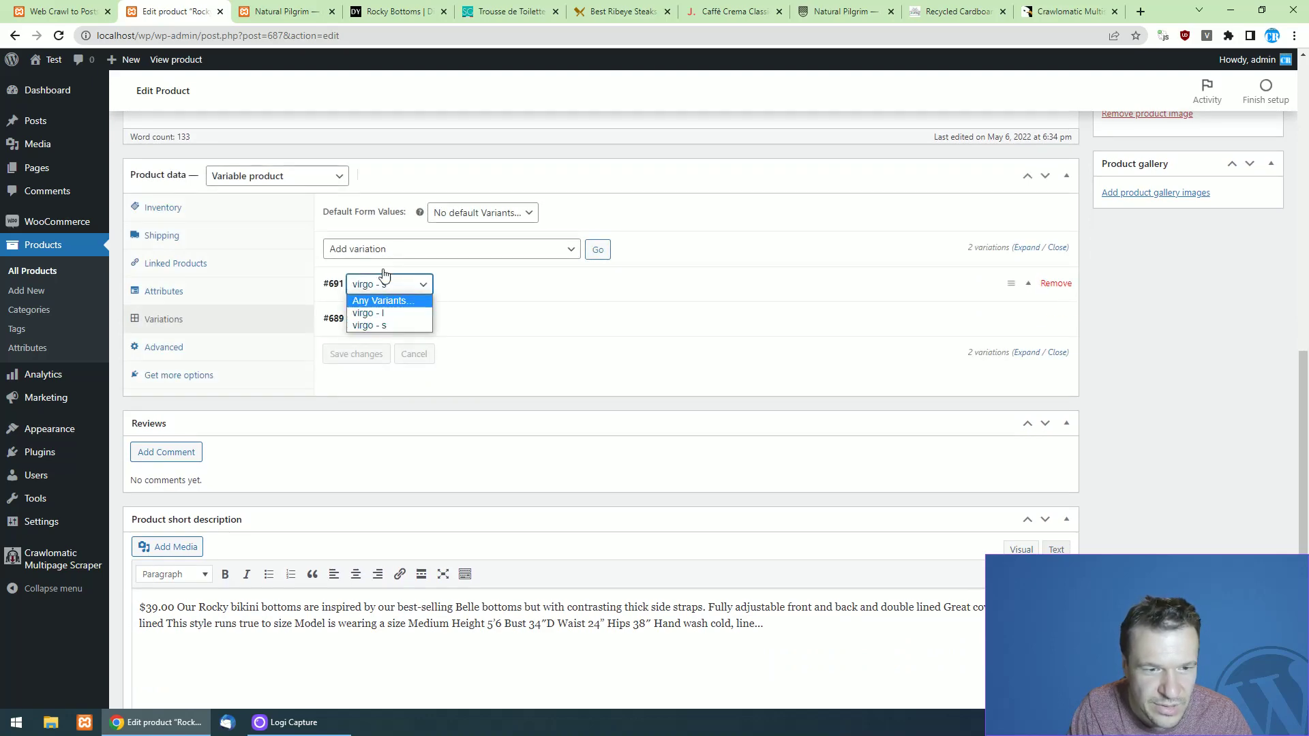
left_click(511, 321)
Copy the third rule's Sogaia toilet bag seed URL into a new browser tab.
left_click(65, 11)
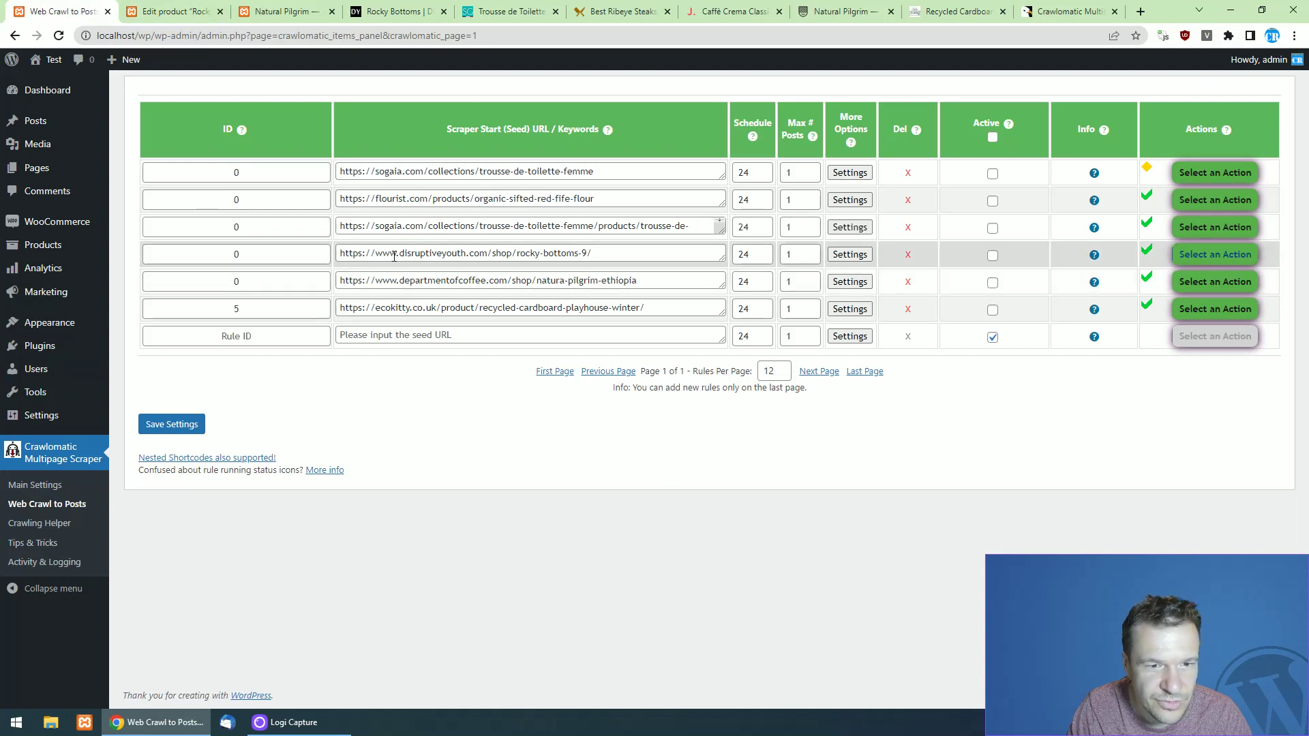
triple_click(391, 225)
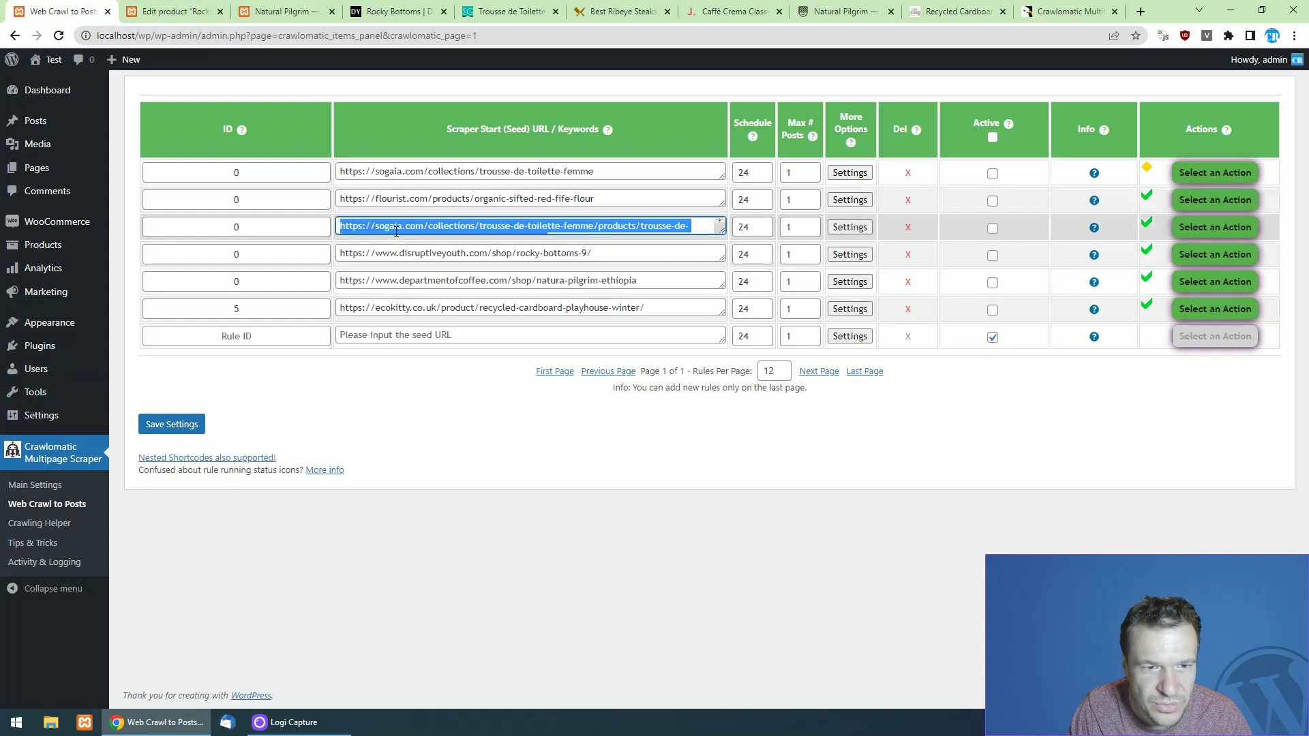
key("ctrl+c")
left_click(1140, 12)
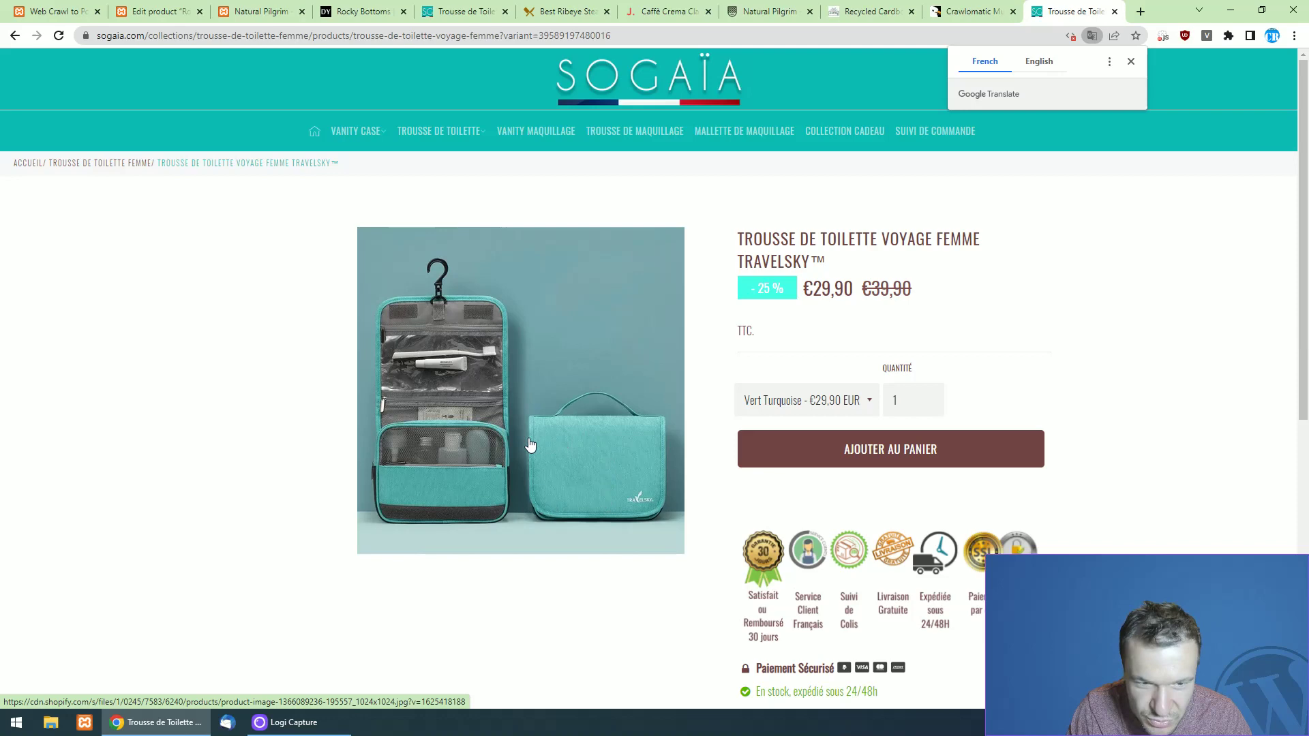
Back in the rules table, run the third rule now and confirm.
left_click(41, 12)
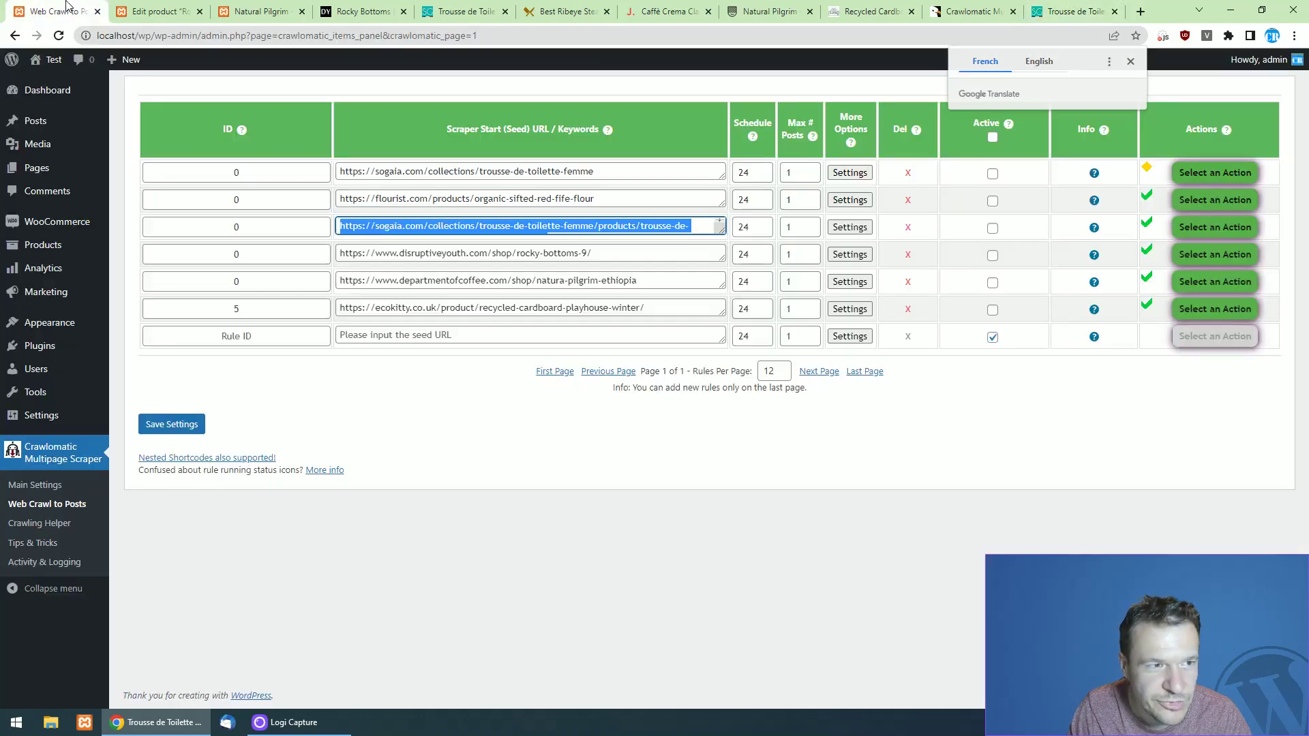
left_click(1178, 232)
left_click(1200, 258)
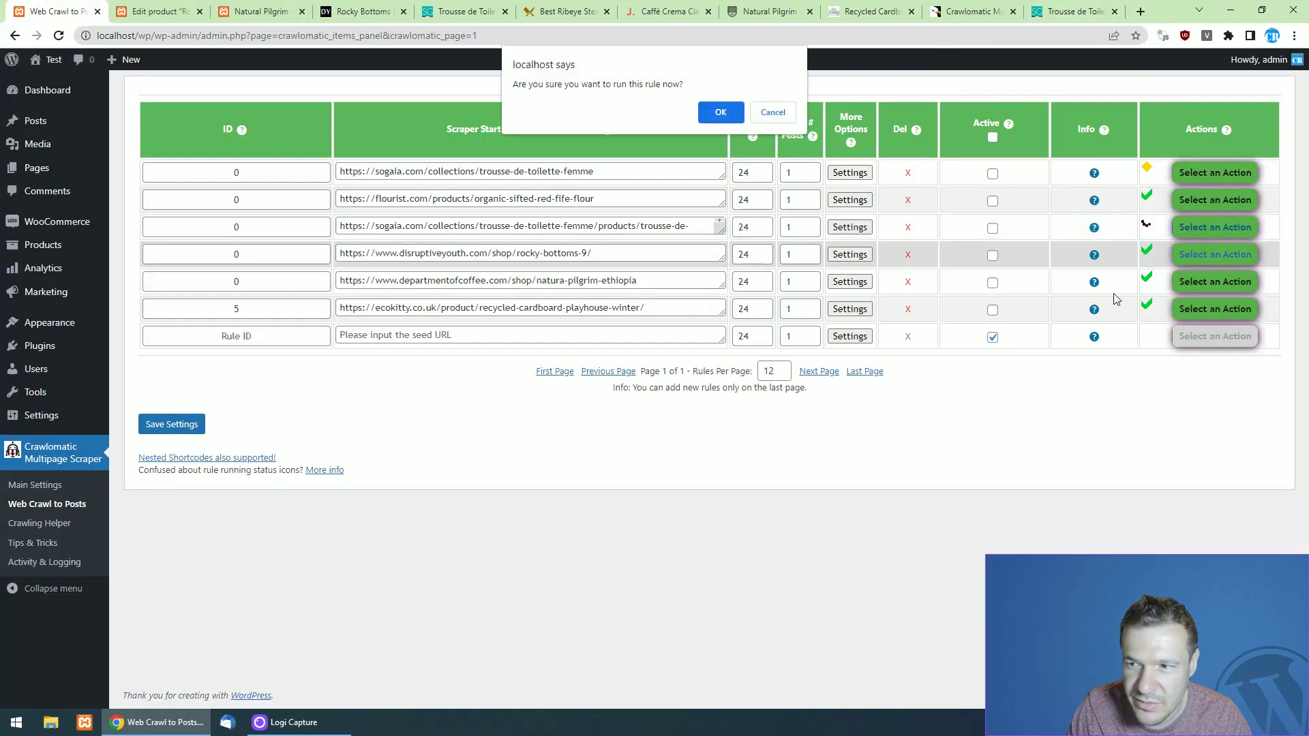
left_click(716, 111)
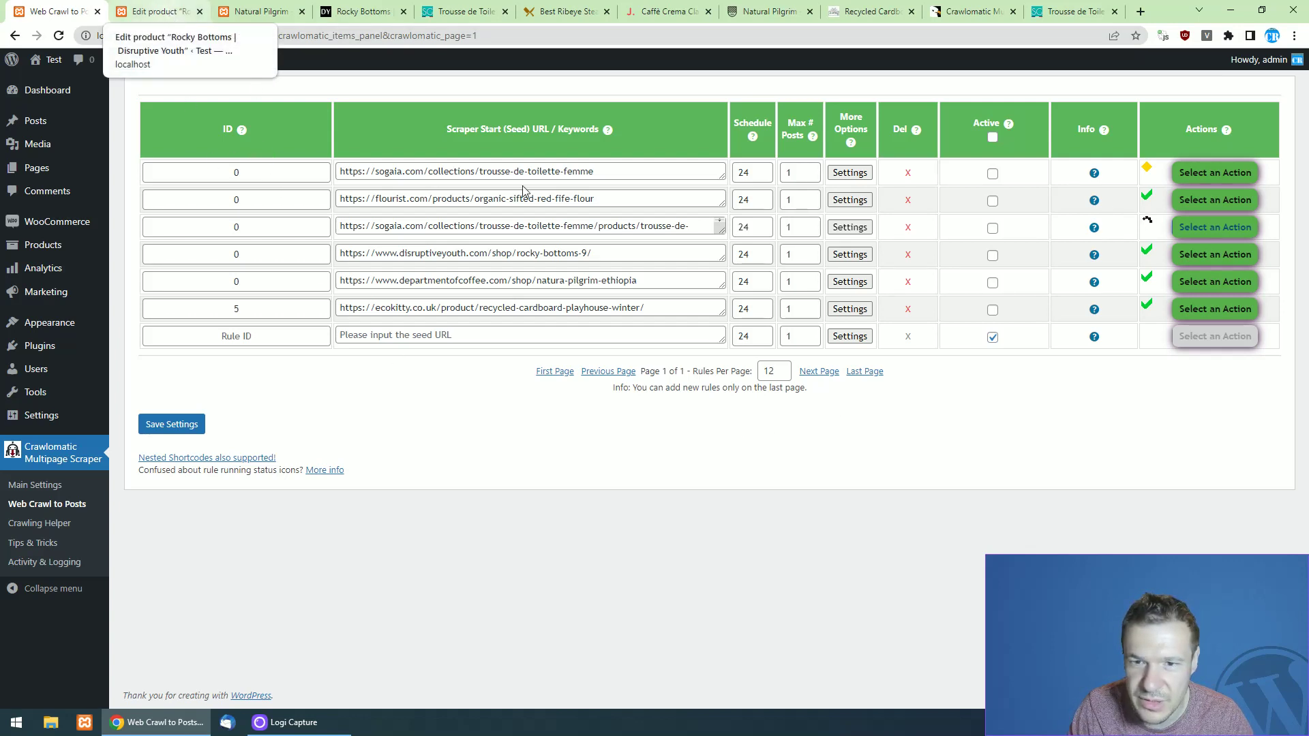
On the Sogaia page, cycle through Gris Lumière, Rose Douceur, Bleu Océan, Vert Turquoise and Gris Profond.
left_click(1075, 11)
left_click(833, 400)
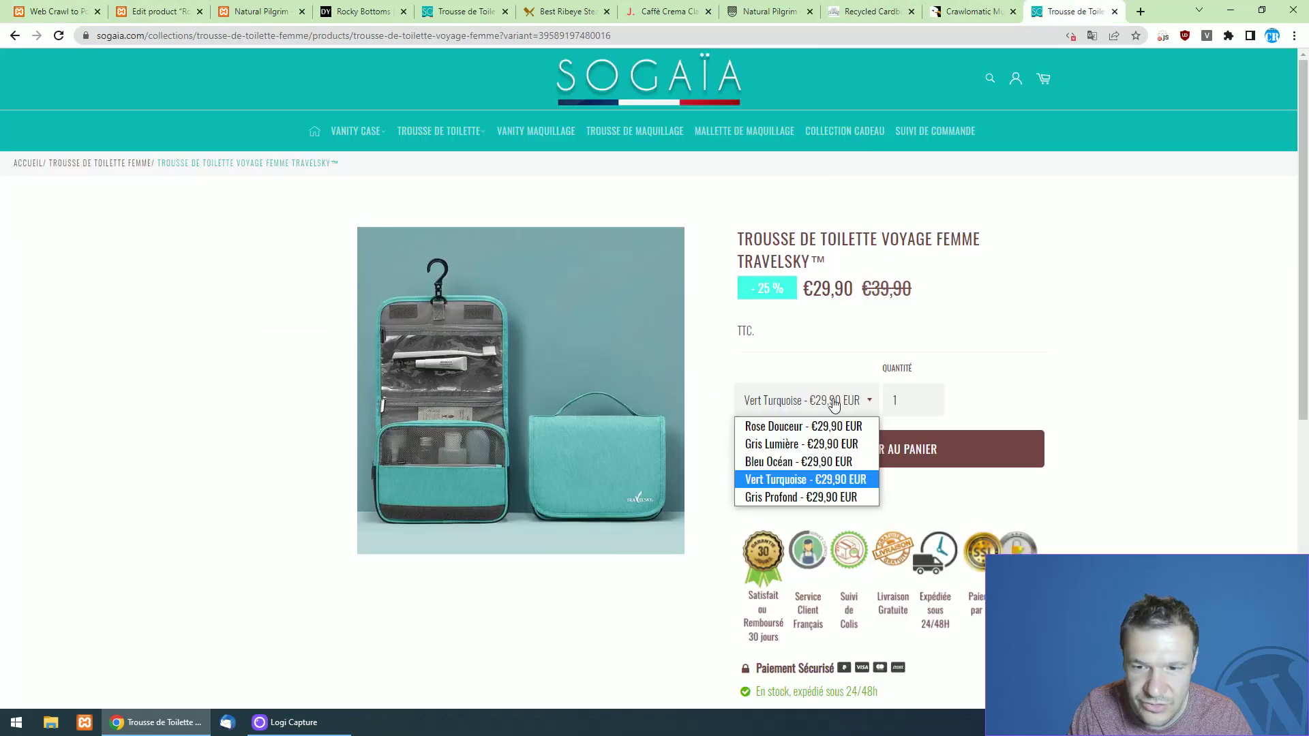
left_click(772, 447)
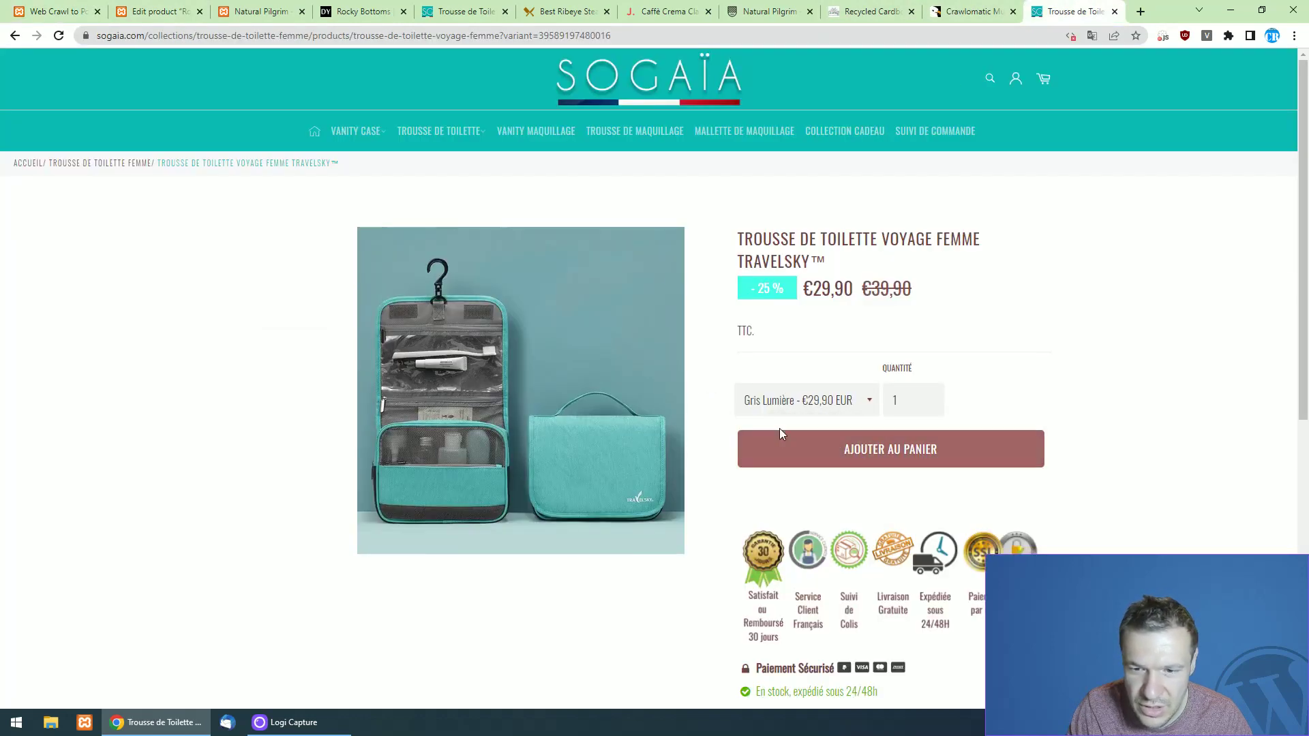
left_click(786, 405)
left_click(779, 421)
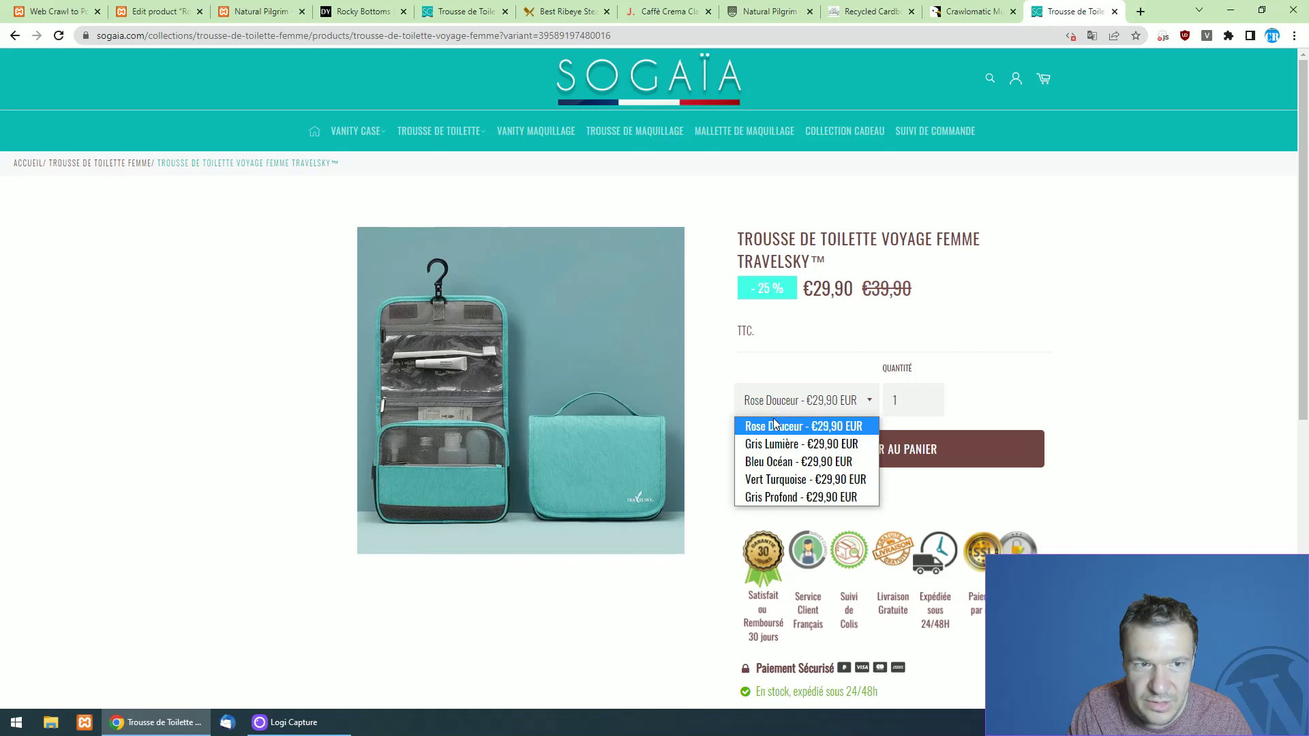
left_click(776, 461)
left_click(783, 411)
left_click(782, 479)
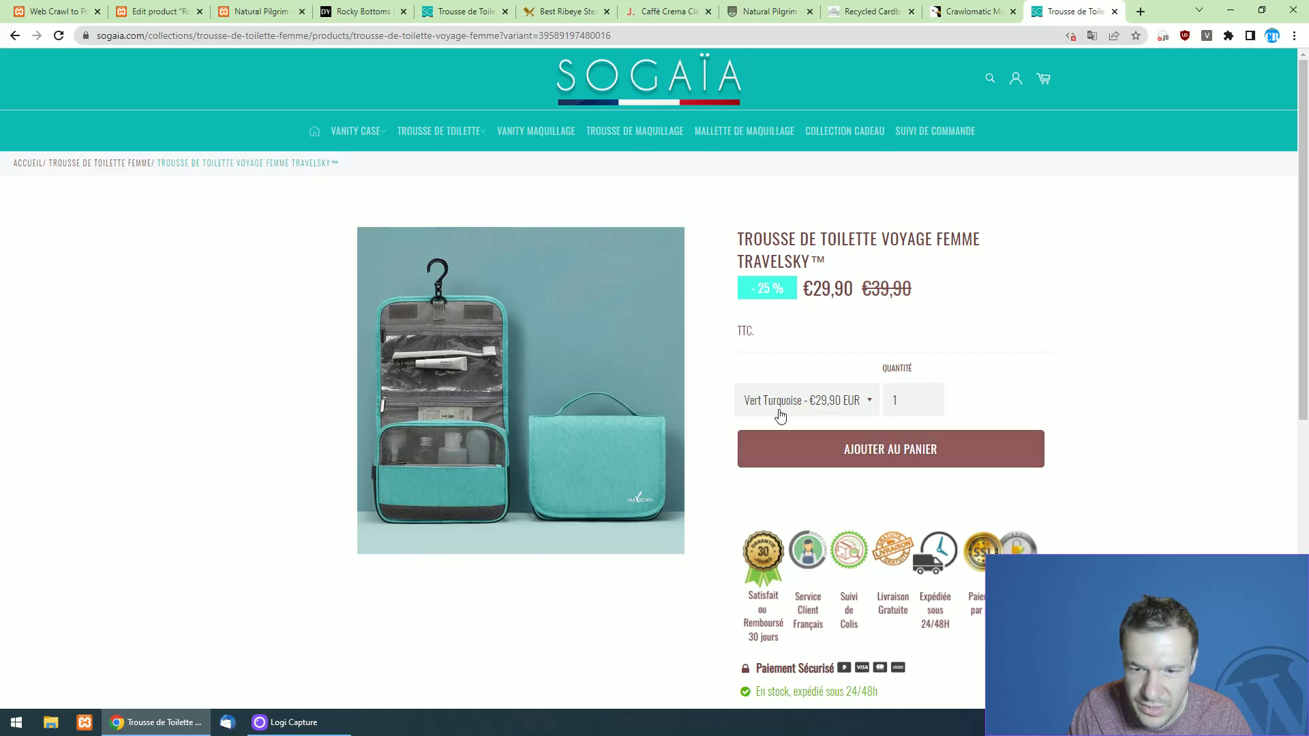
left_click(781, 415)
left_click(777, 497)
left_click(780, 409)
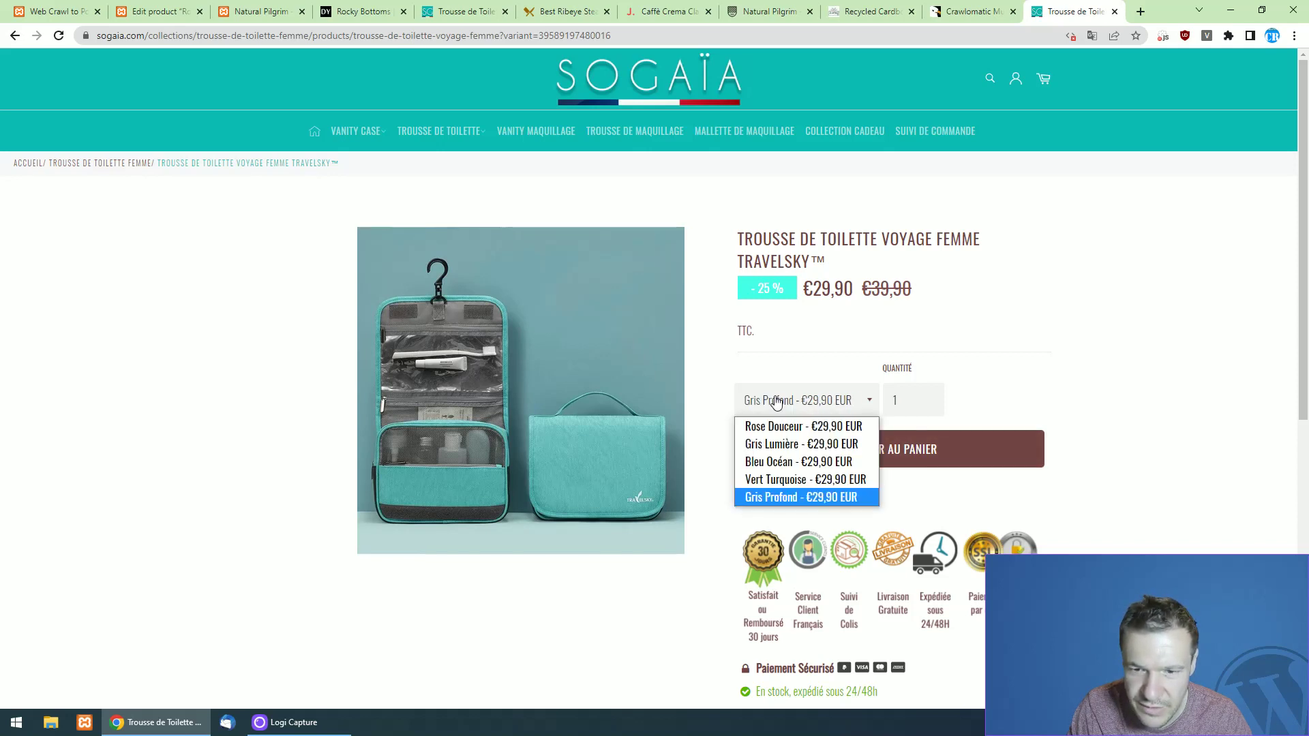
left_click(779, 453)
left_click(762, 408)
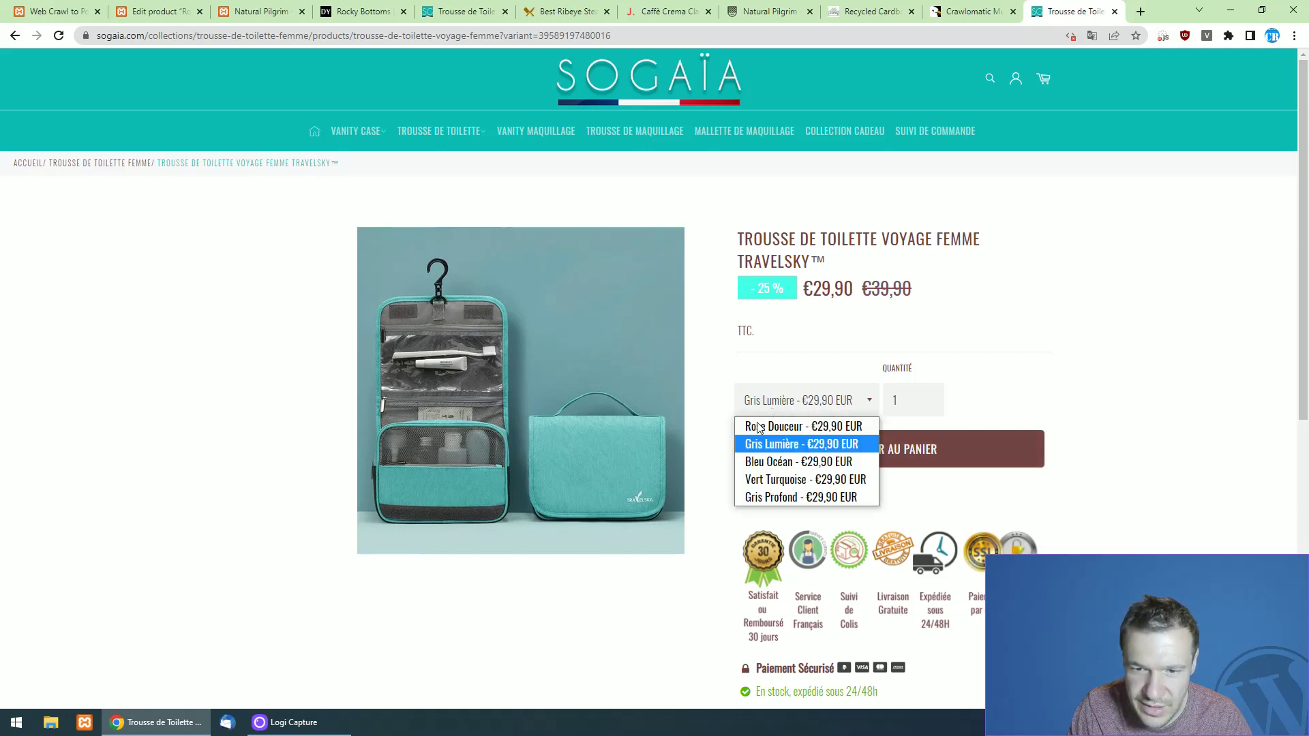
left_click(829, 426)
left_click(816, 402)
Open the imported Trousse de Toilette Voyage Femme Travelsky™ product from the WooCommerce Products list.
left_click(256, 300)
left_click(160, 5)
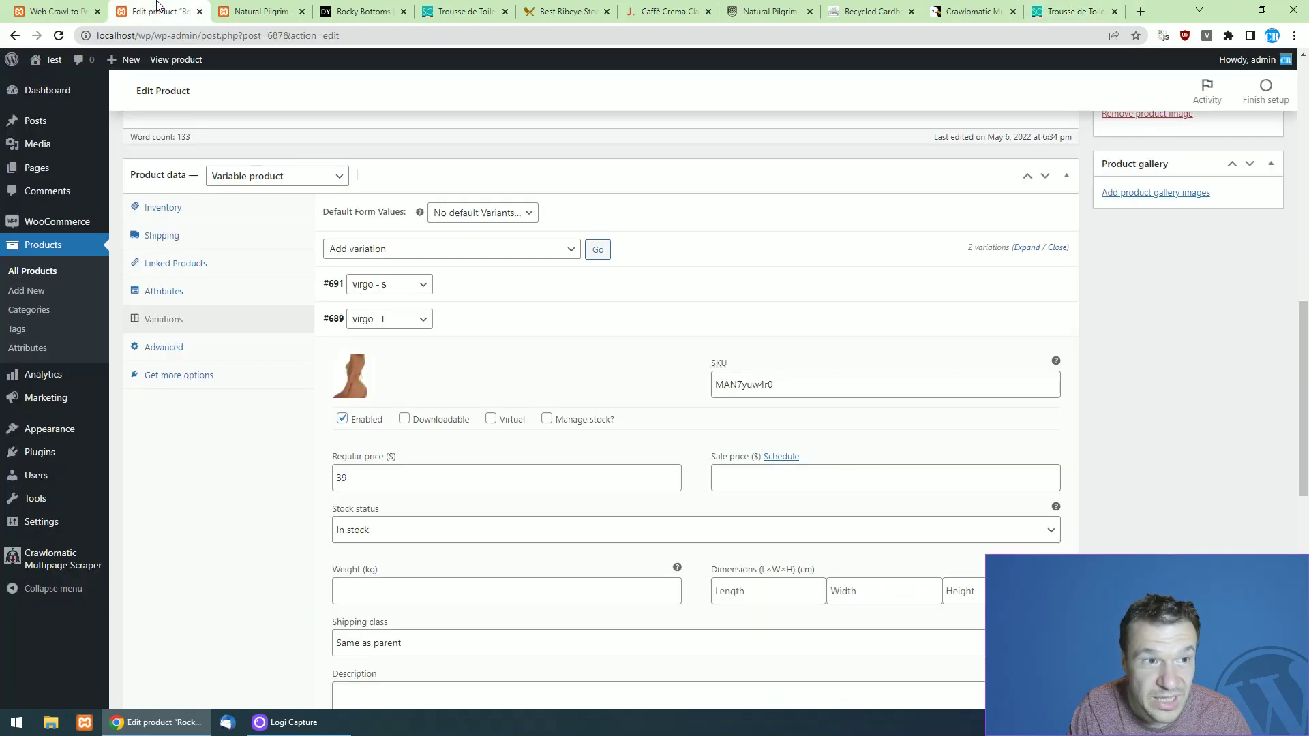
left_click(76, 9)
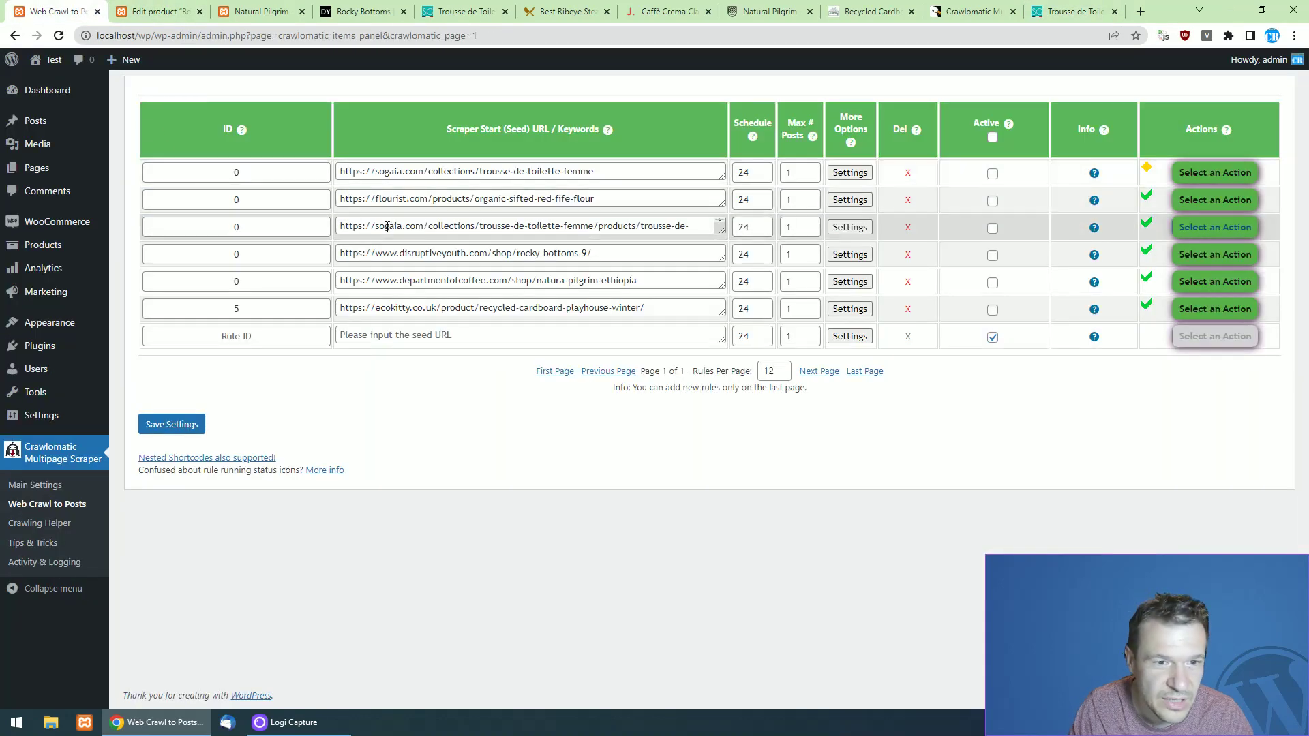
left_click(160, 11)
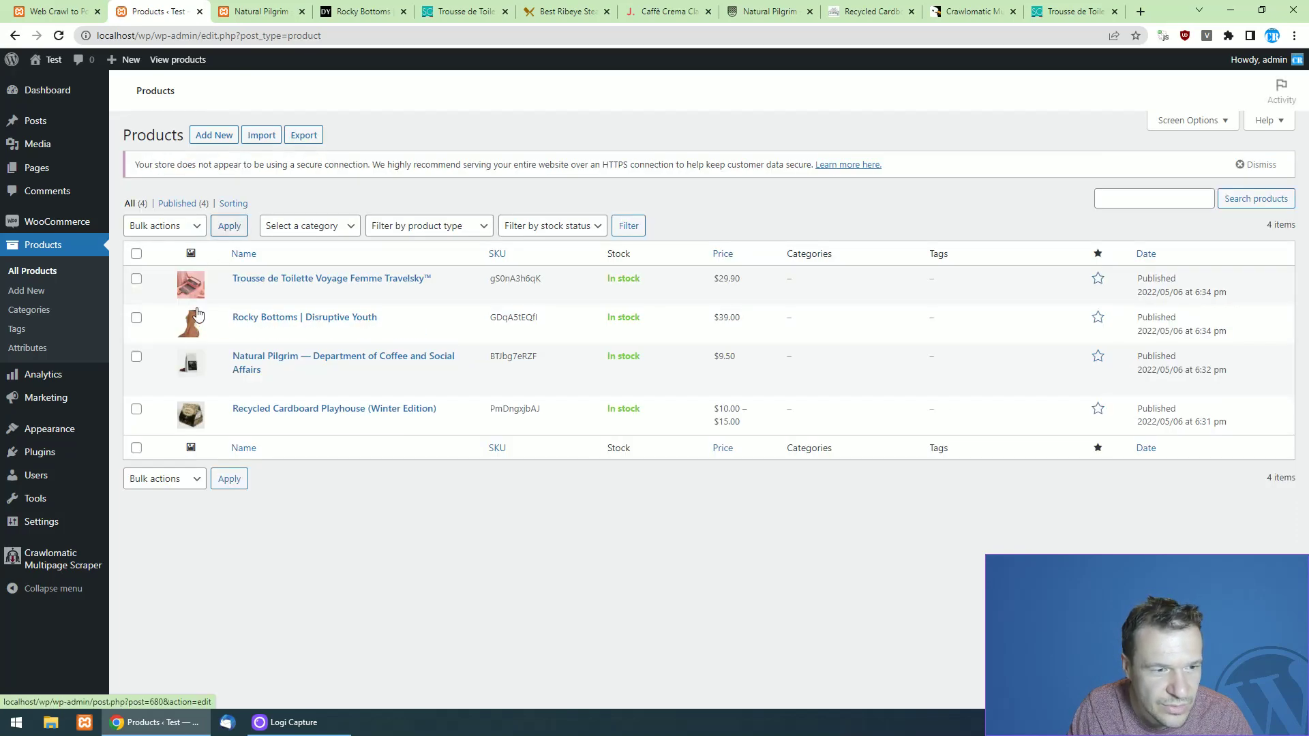
left_click(261, 285)
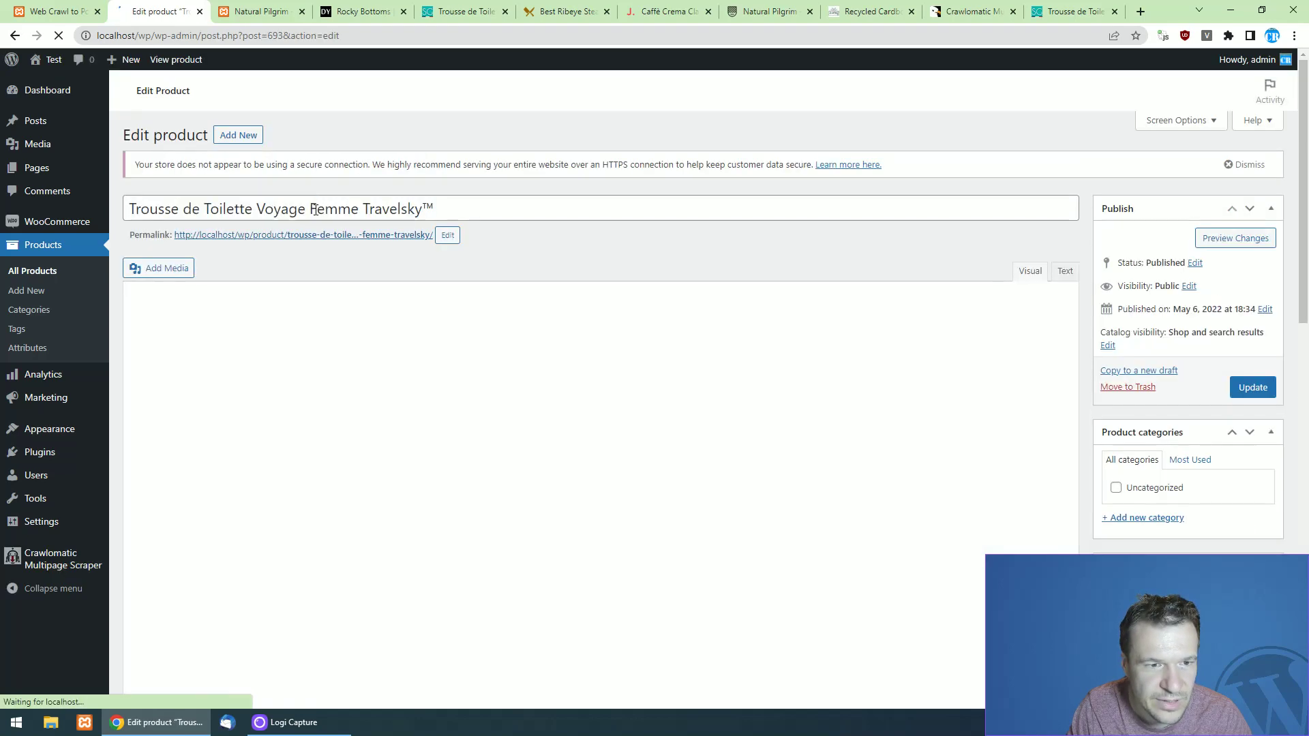
View the bag on the storefront and try Rose Douceur, Gris Lumière, Bleu Océan, Vert Turquoise, Gris Profond.
left_click(304, 239)
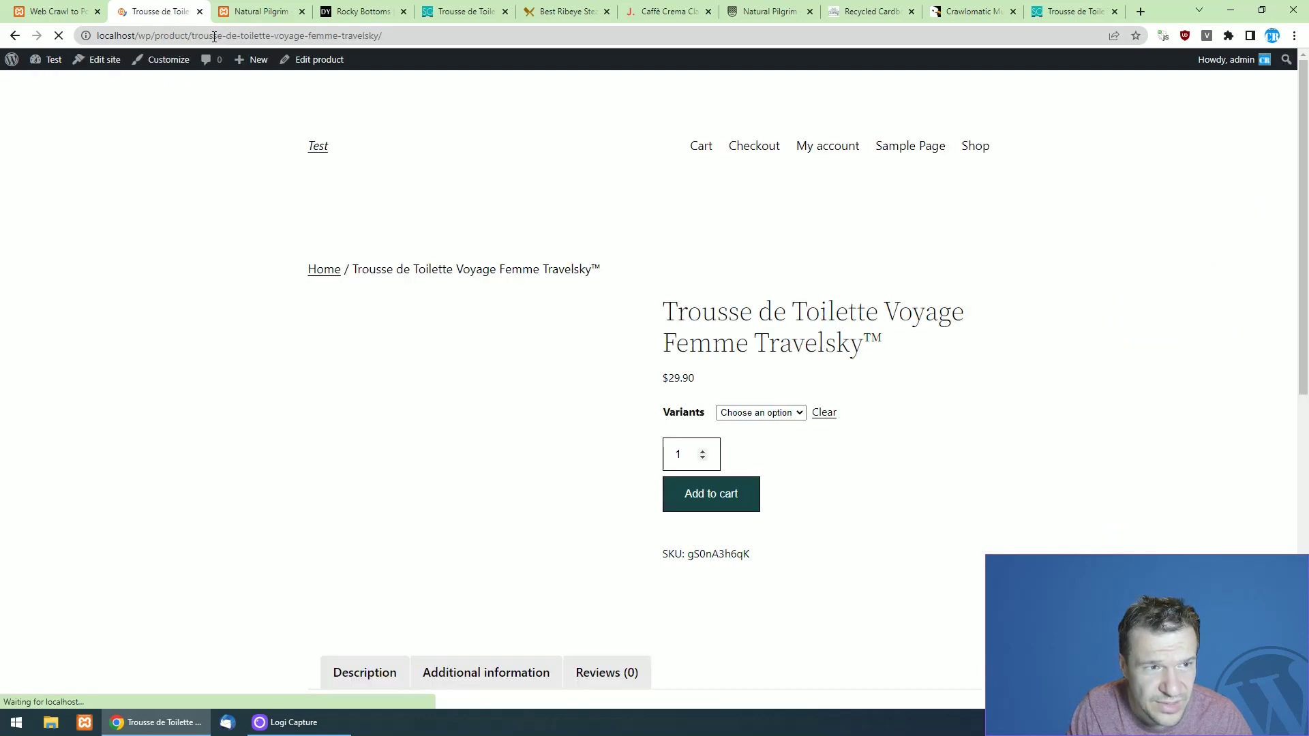
left_click(735, 414)
left_click(757, 449)
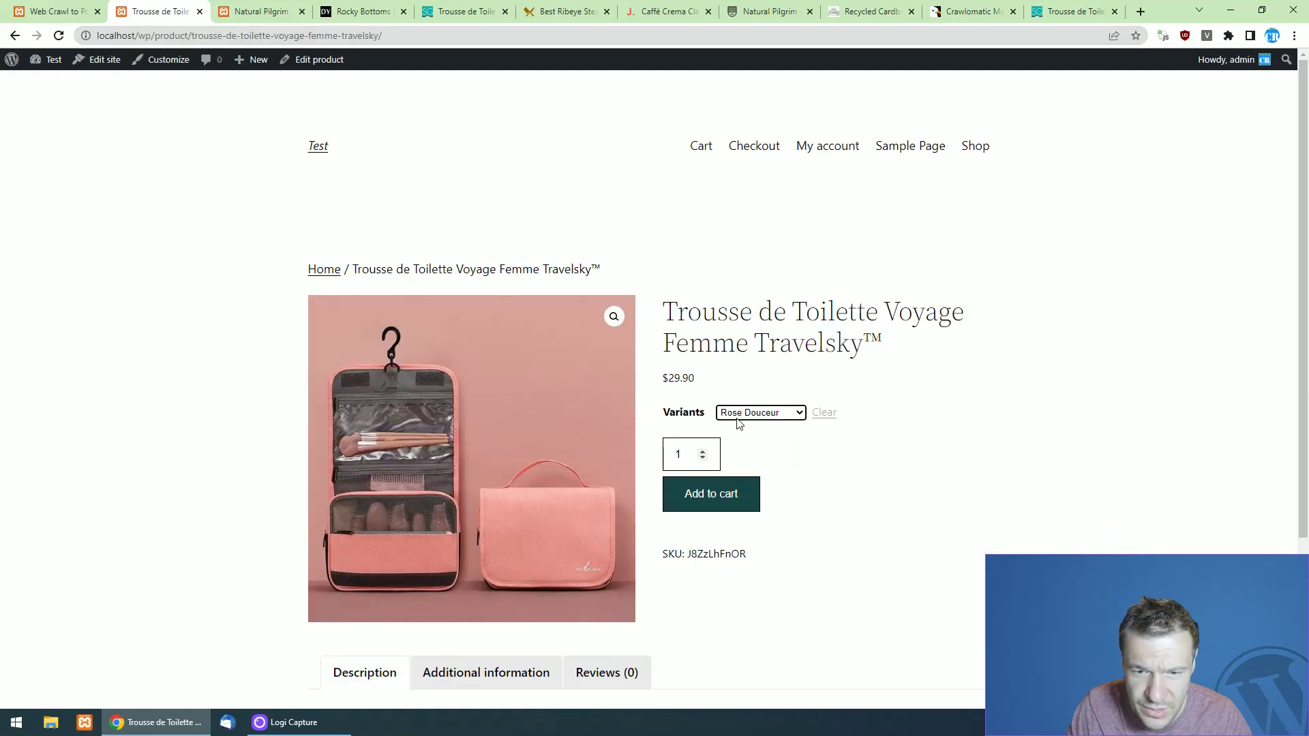
left_click(743, 414)
left_click(738, 434)
left_click(741, 414)
left_click(744, 460)
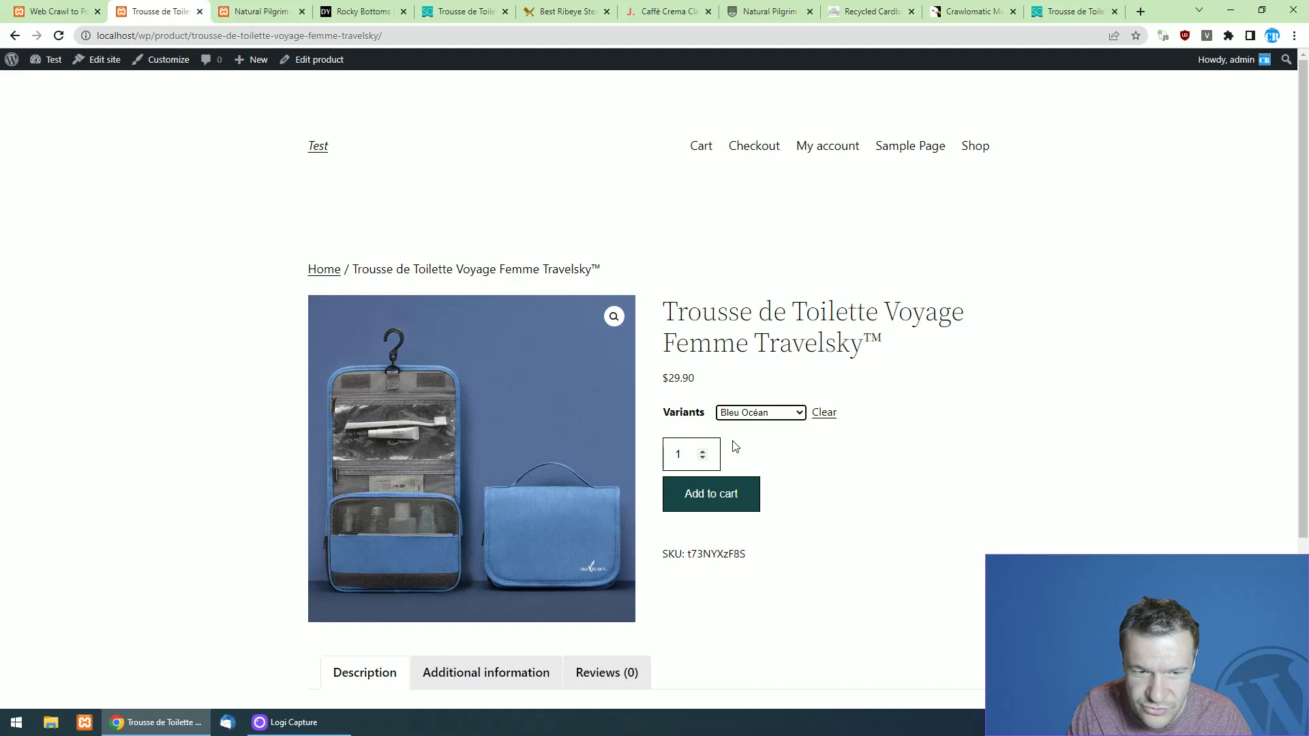
left_click(741, 413)
left_click(743, 472)
left_click(742, 415)
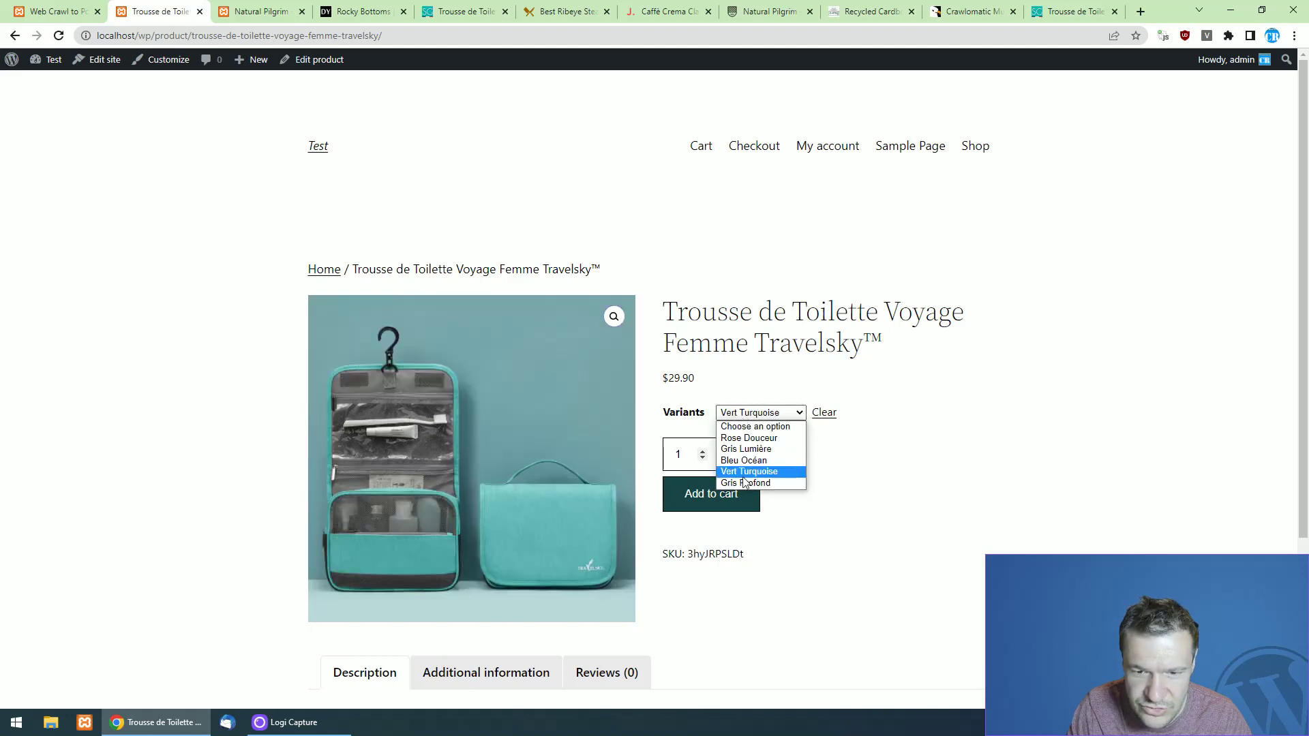
left_click(745, 483)
Recheck the variants, settling on Gris Lumière, then return to the scraper rules table.
left_click(740, 413)
left_click(743, 448)
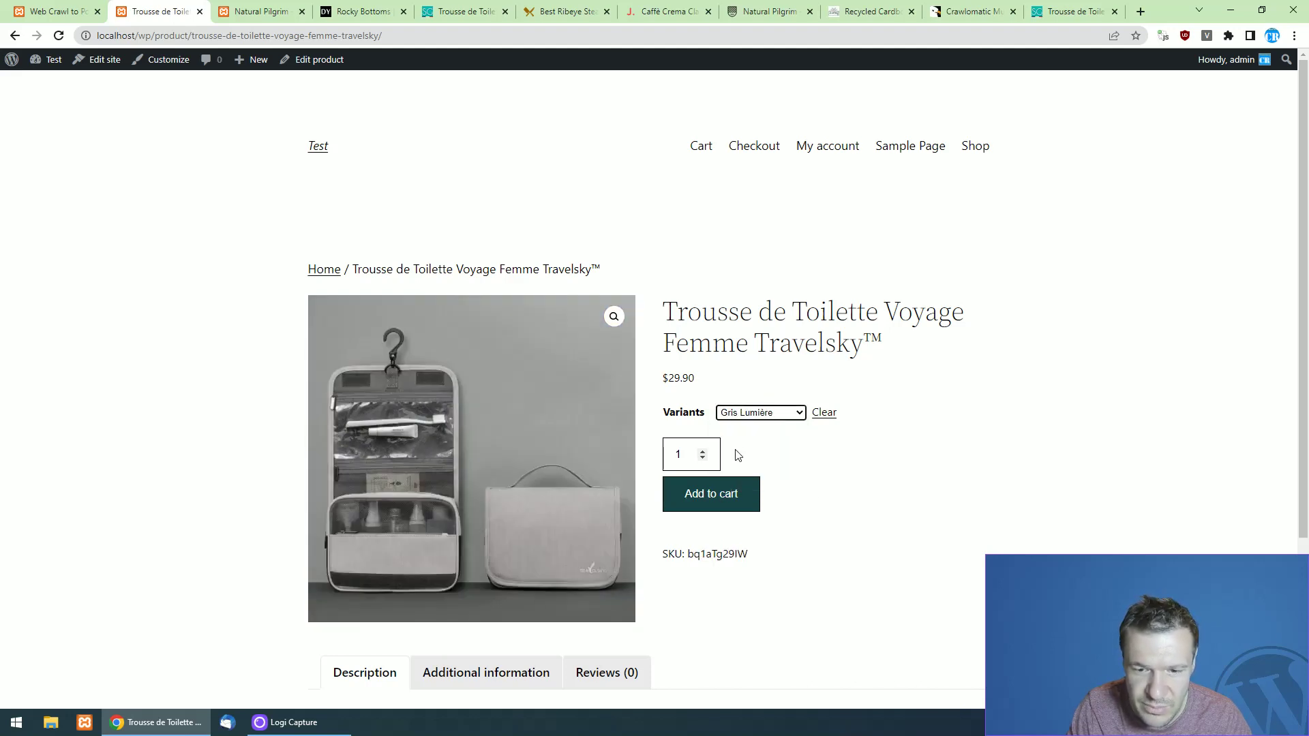
left_click(742, 415)
left_click(742, 437)
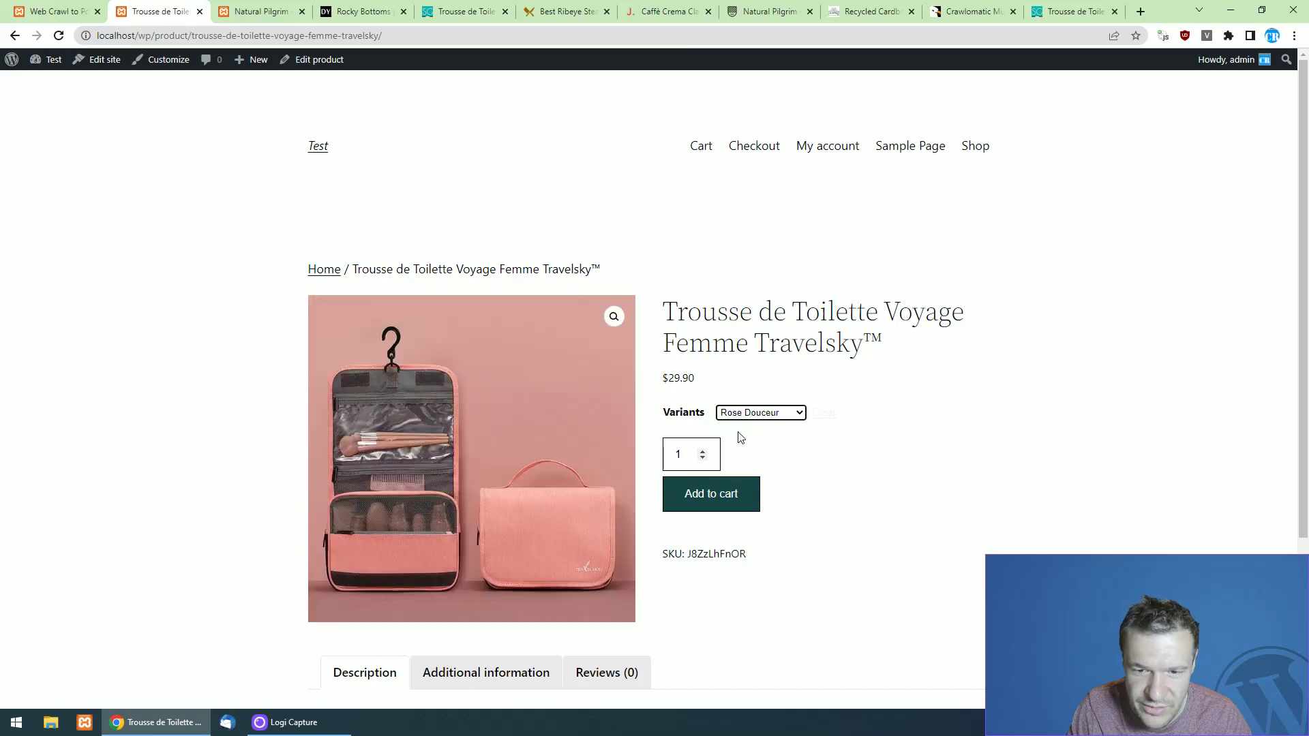
left_click(742, 414)
left_click(727, 450)
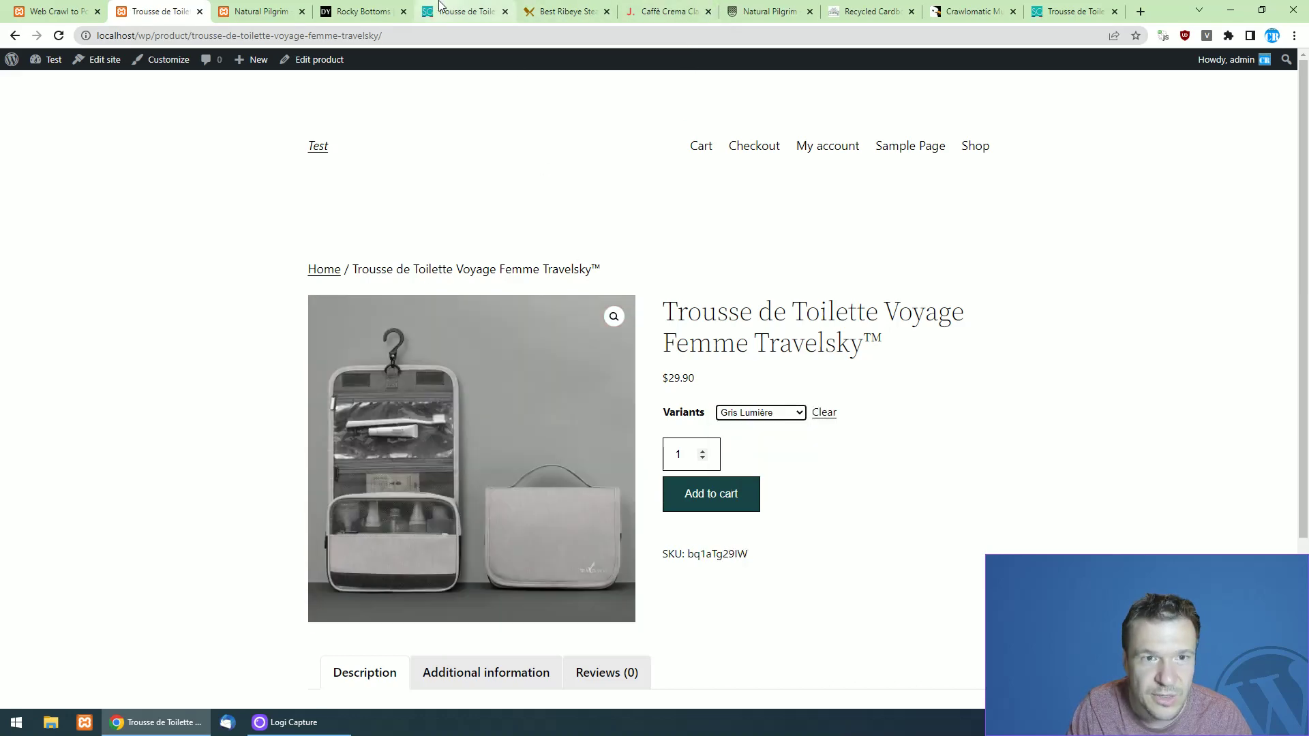
left_click(766, 415)
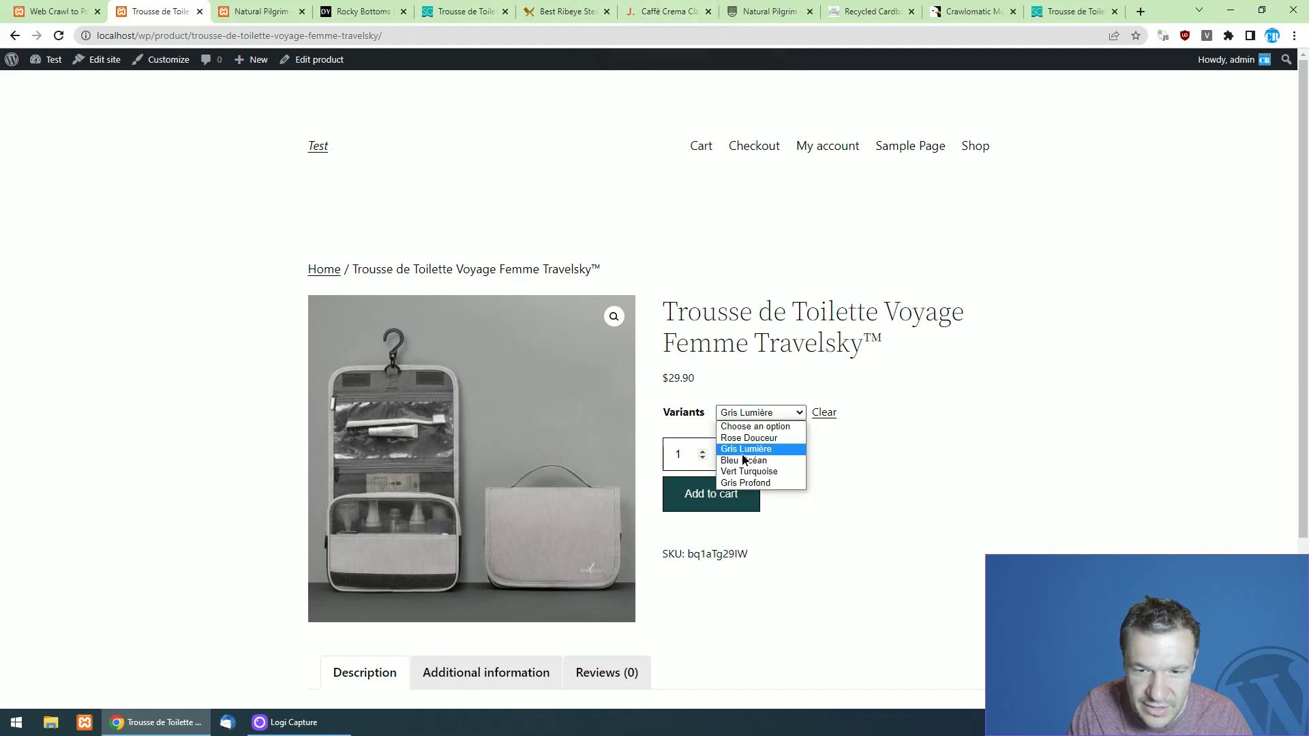
left_click(743, 460)
left_click(757, 413)
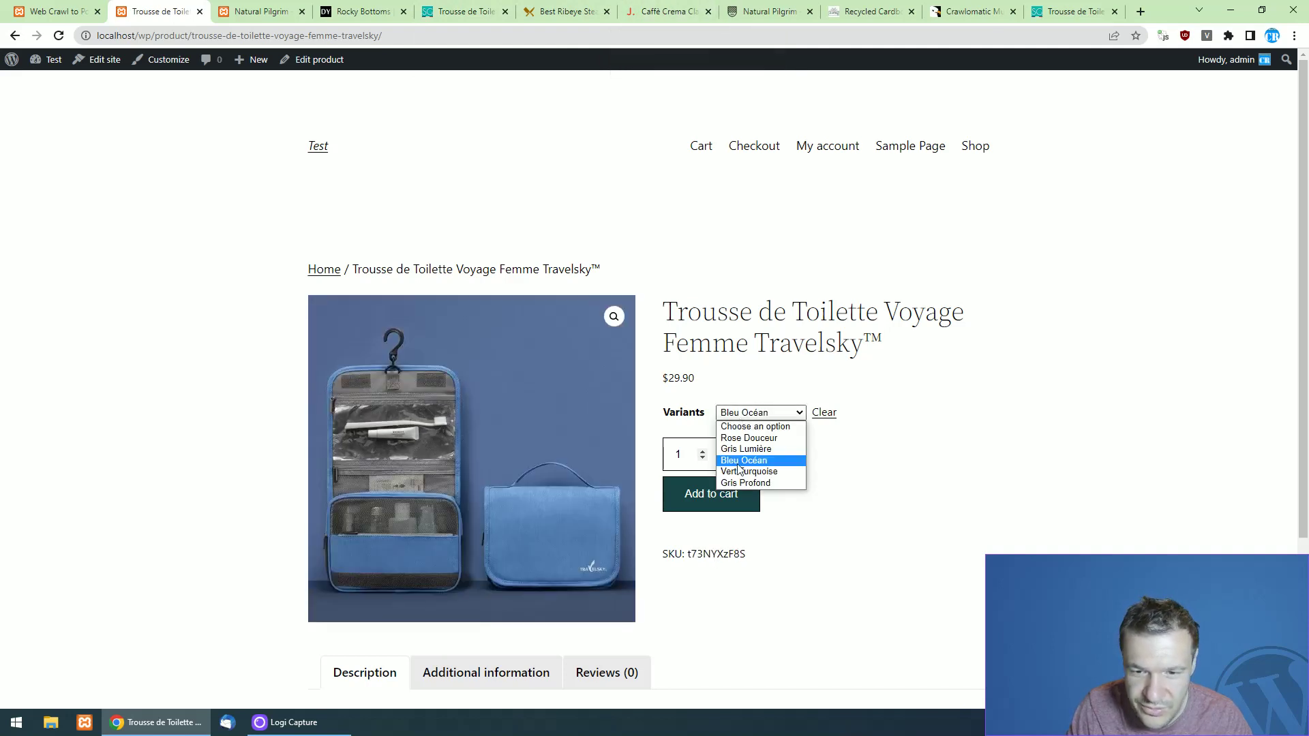
left_click(743, 471)
left_click(757, 412)
left_click(746, 449)
left_click(756, 412)
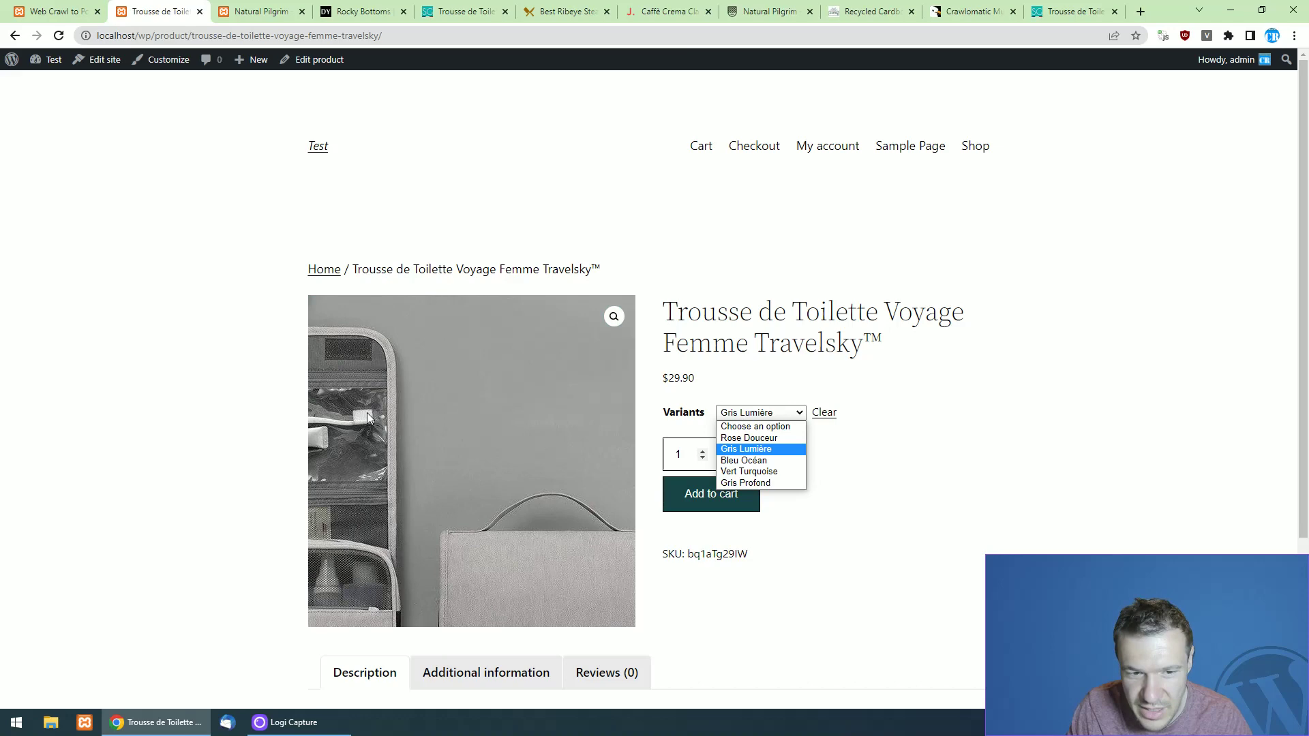
left_click(171, 434)
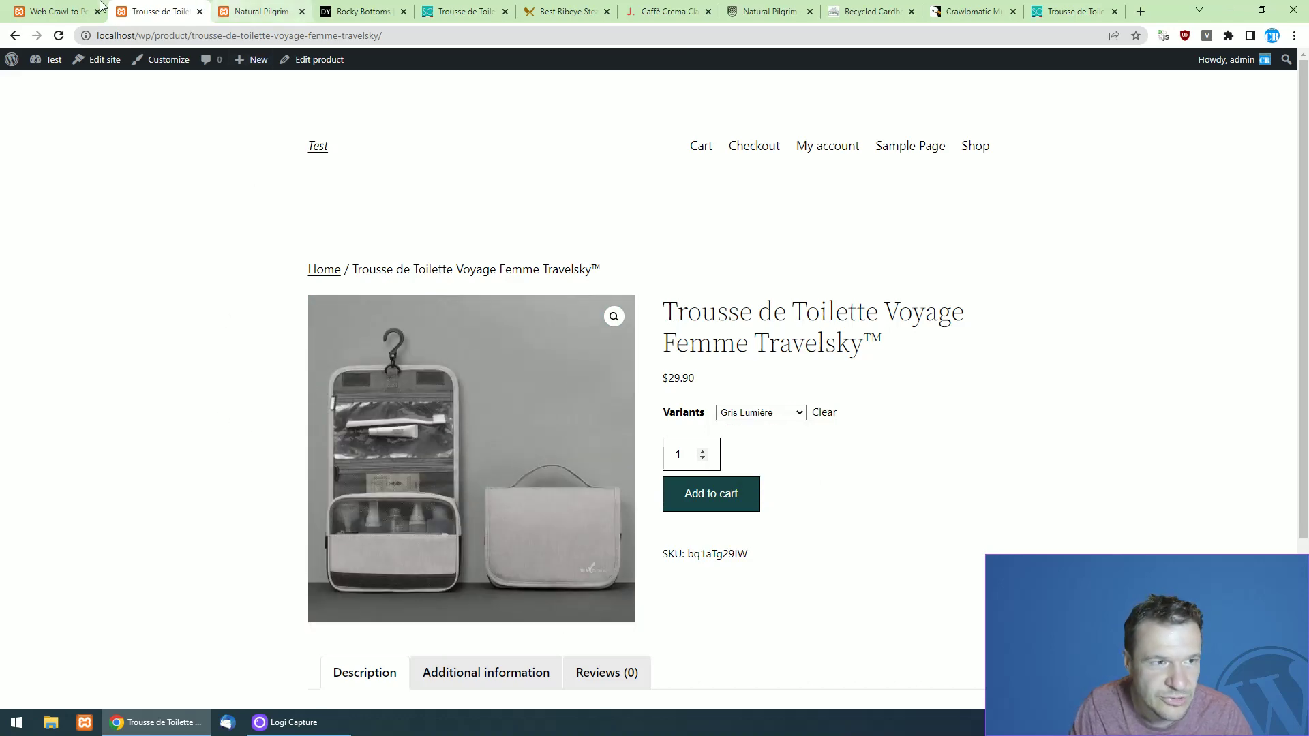
left_click(81, 9)
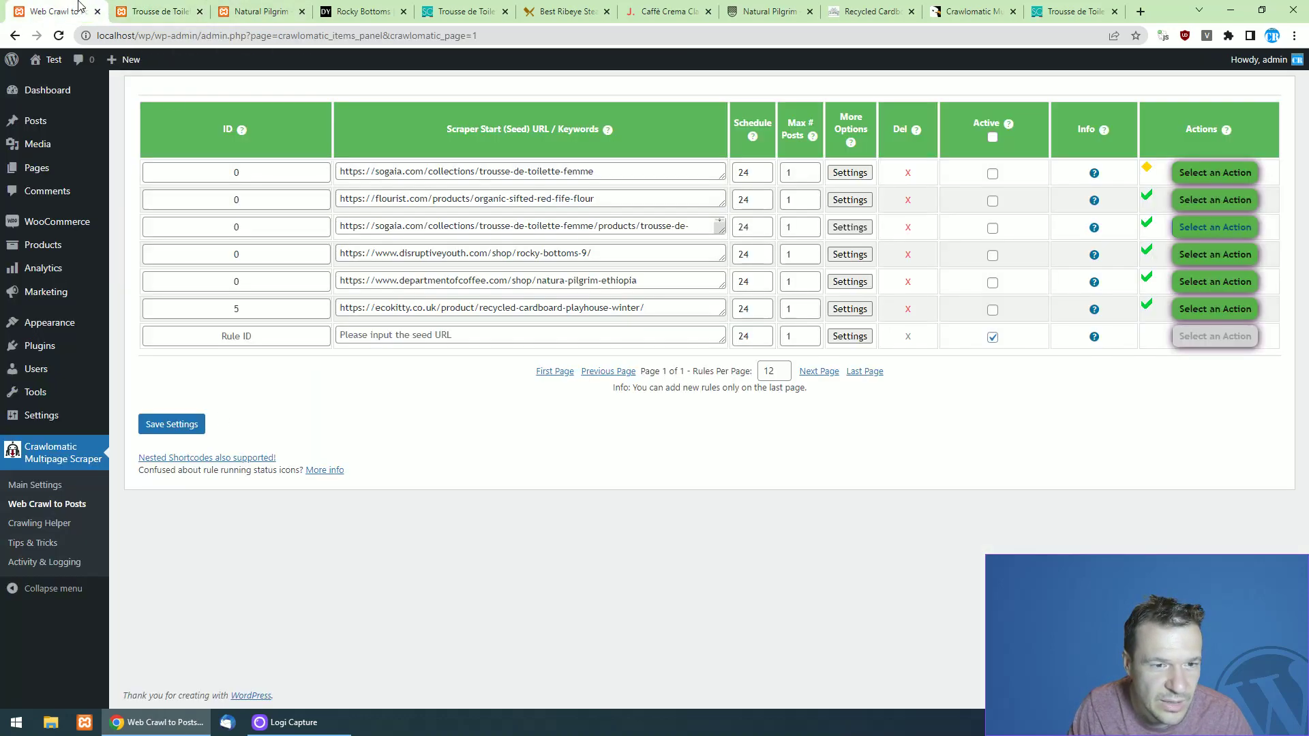
Select the flour rule's URL, then compare the Sogaia bag and Bone-In Ribeye Steak pages and steak variants.
triple_click(387, 198)
key("ctrl+c")
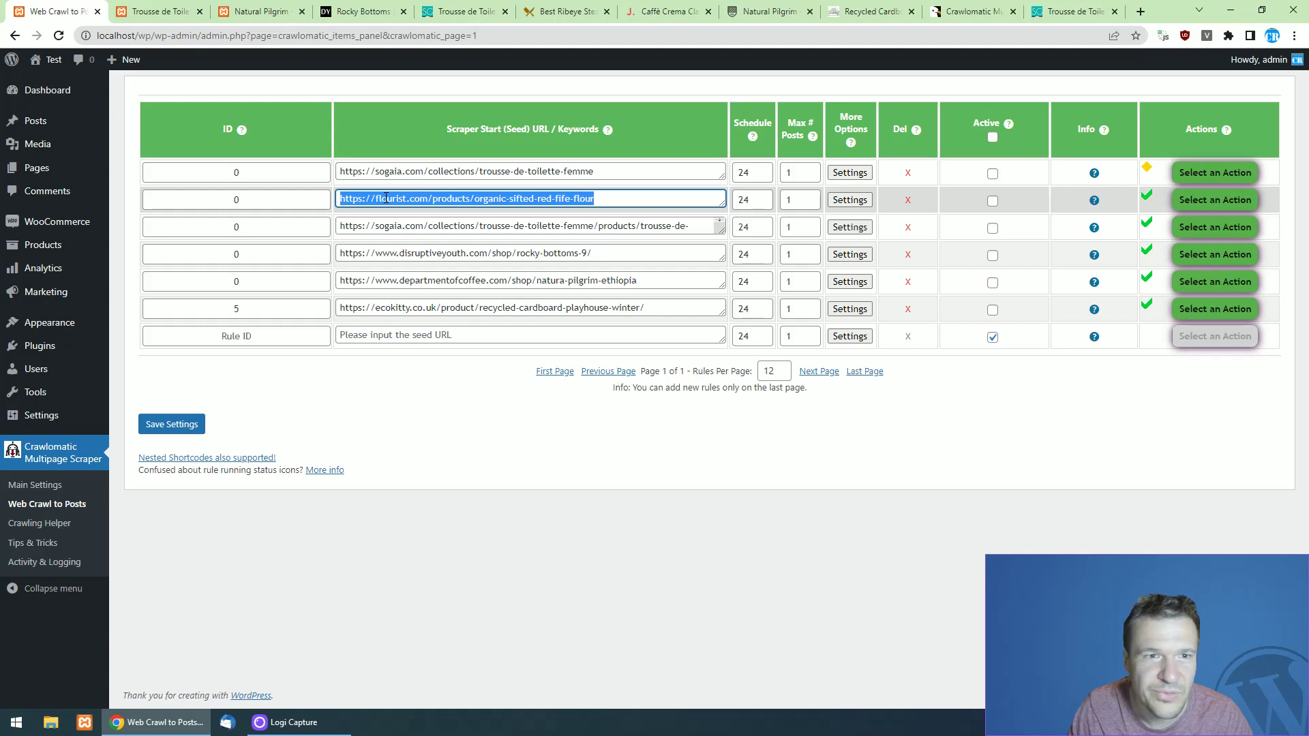
left_click(349, 8)
left_click(454, 6)
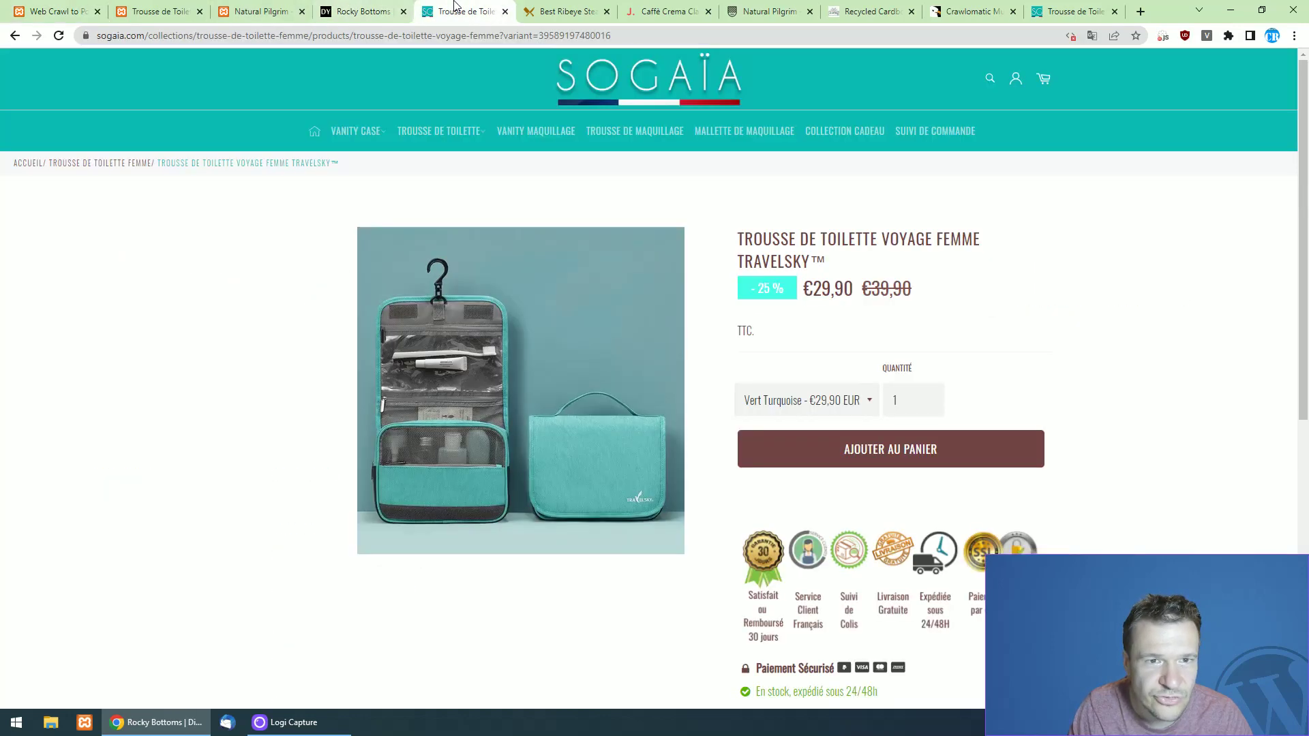
left_click(567, 11)
left_click(665, 10)
left_click(570, 11)
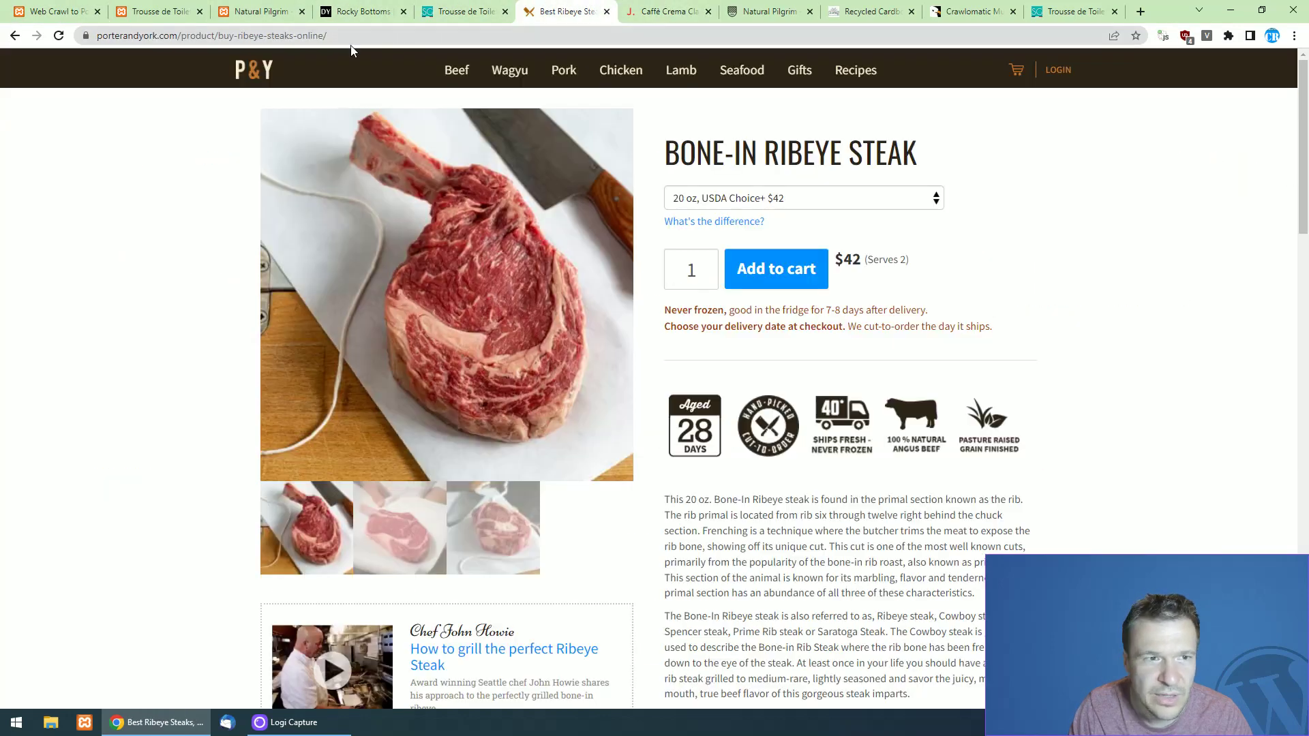
left_click(319, 38)
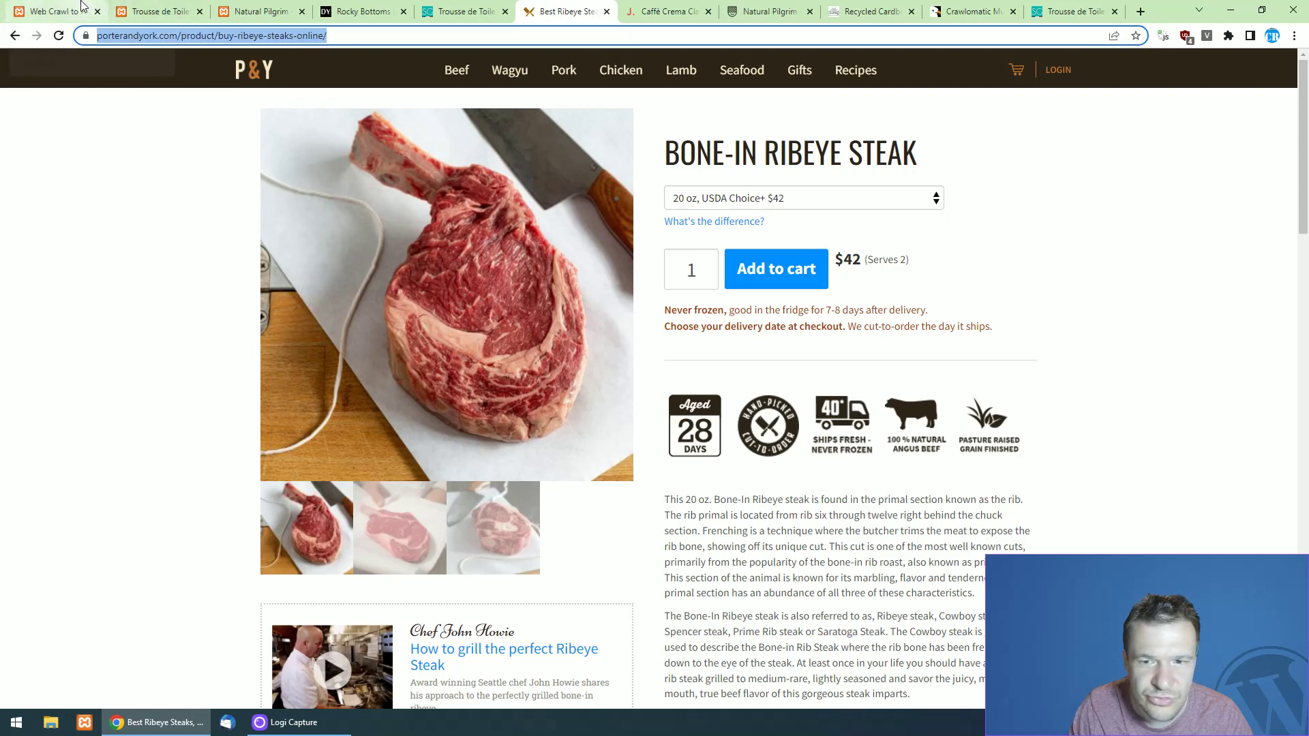
left_click(748, 199)
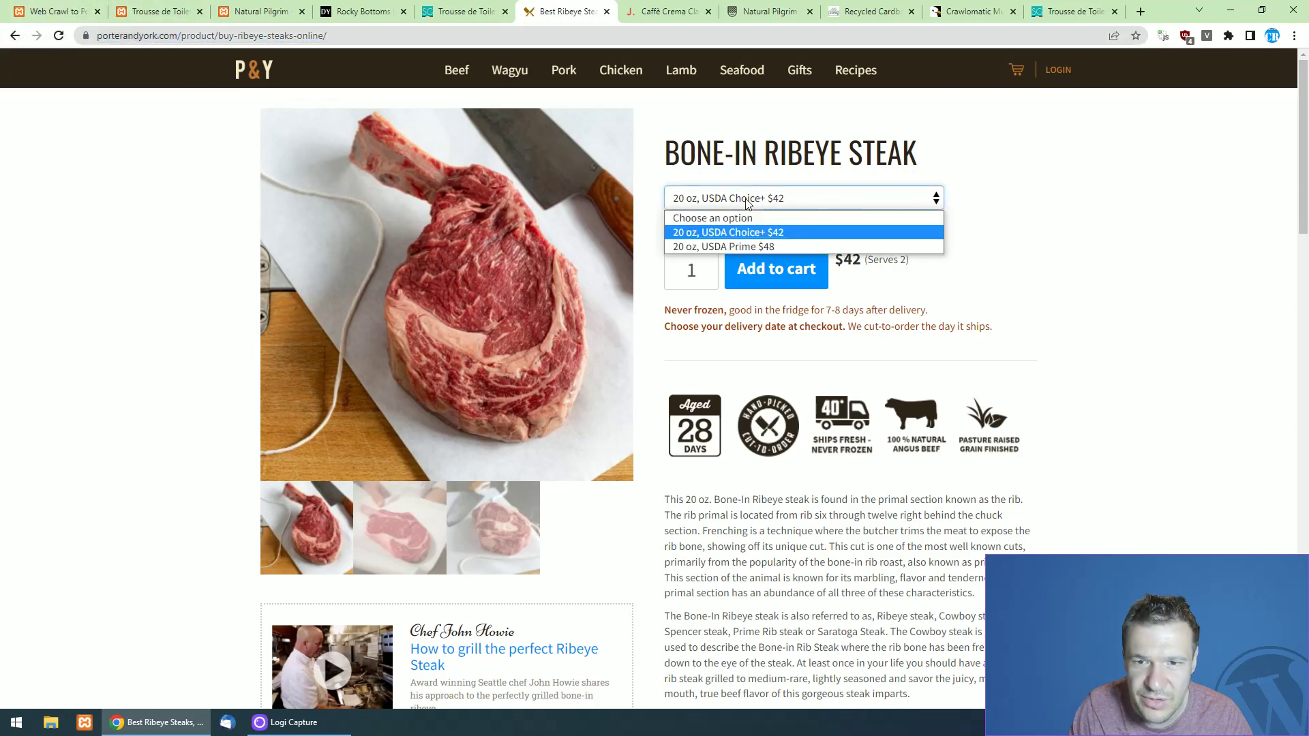
left_click(553, 36)
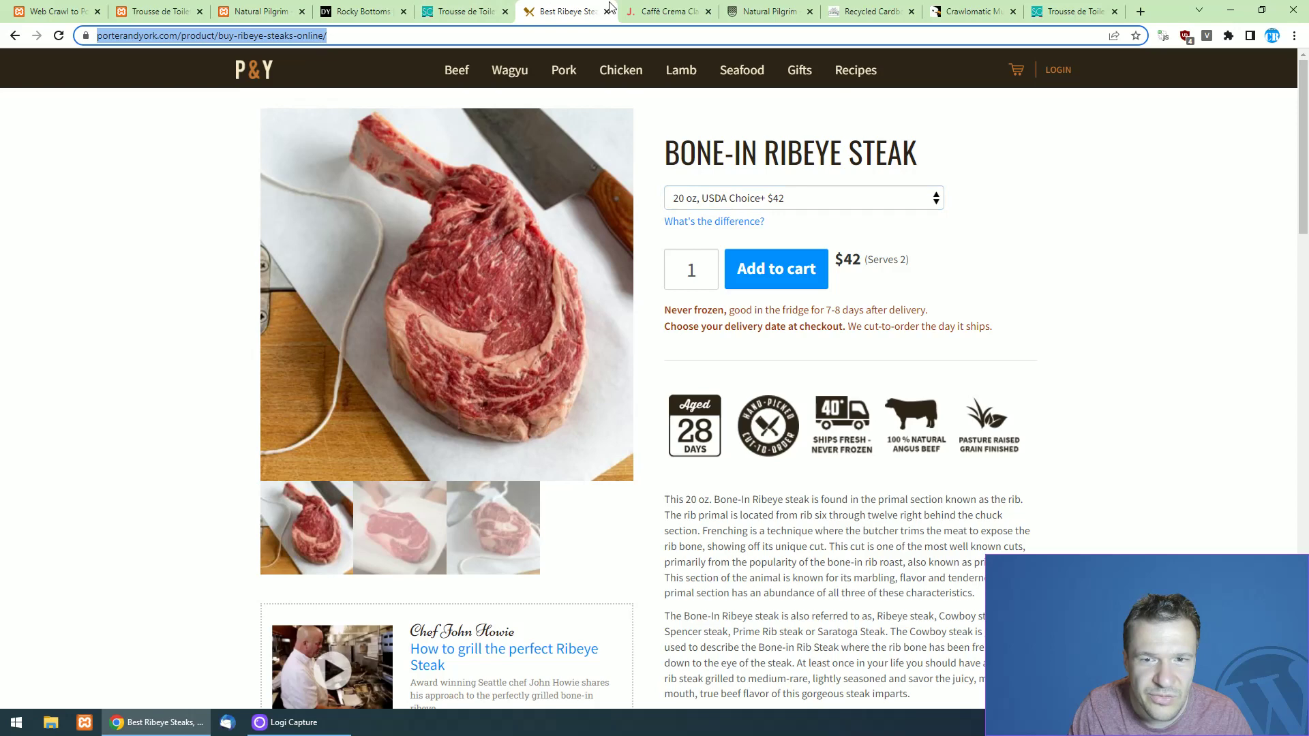
Browse the Caffè Crema Classico, Natural Pilgrim coffee and Recycled Cardboard Playhouse pages, then return to the rules.
left_click(653, 11)
left_click(560, 7)
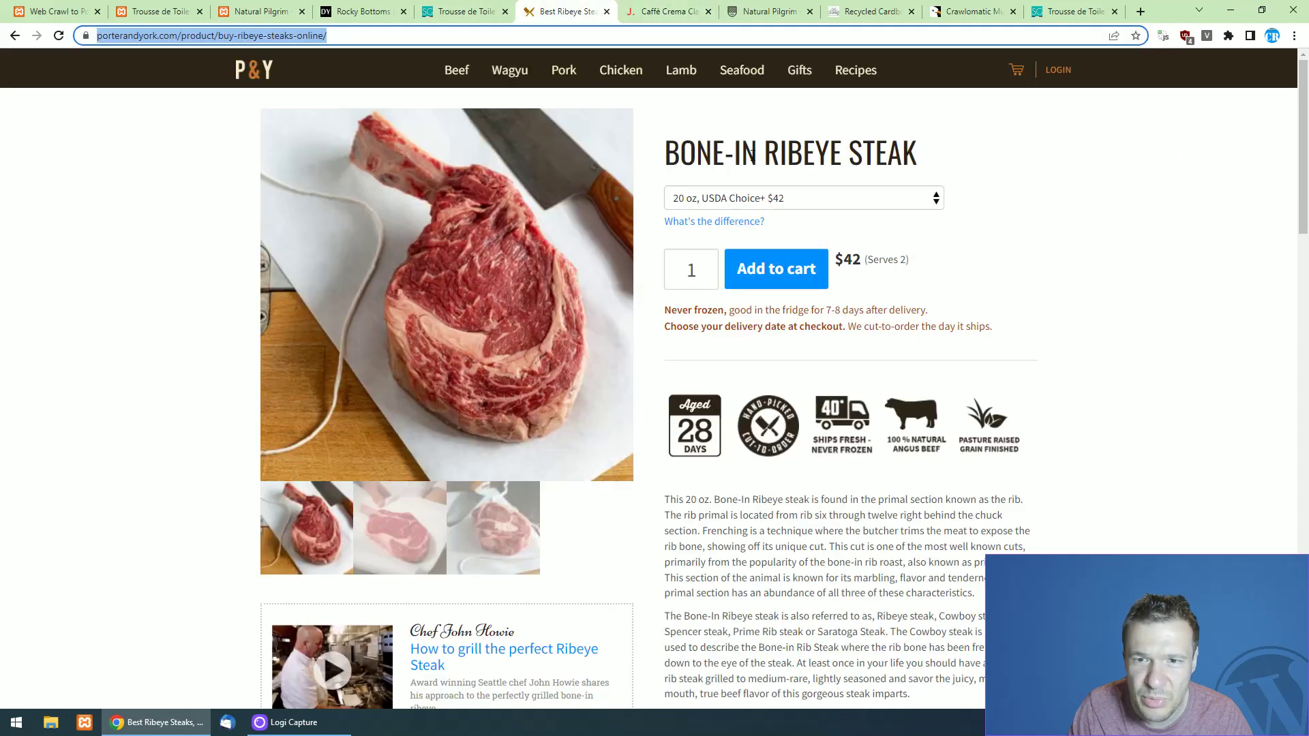
left_click(641, 12)
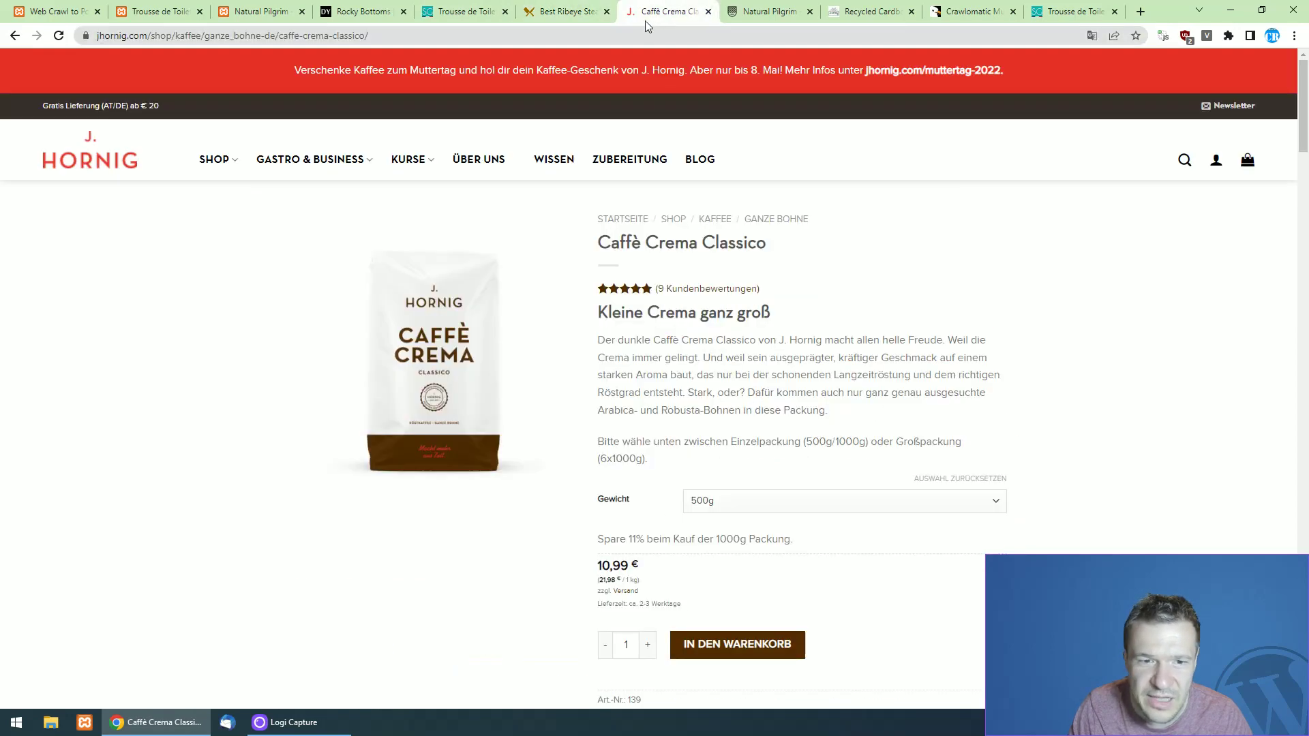
left_click(735, 8)
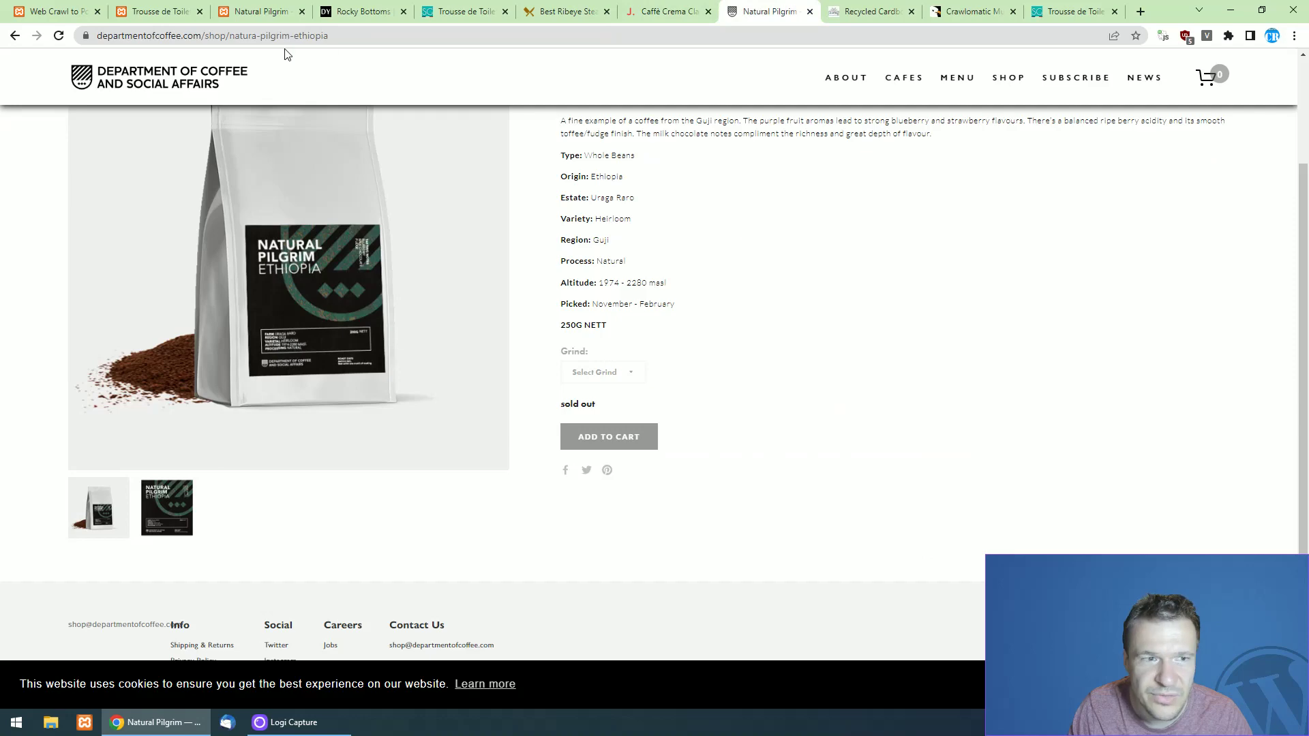
left_click(868, 10)
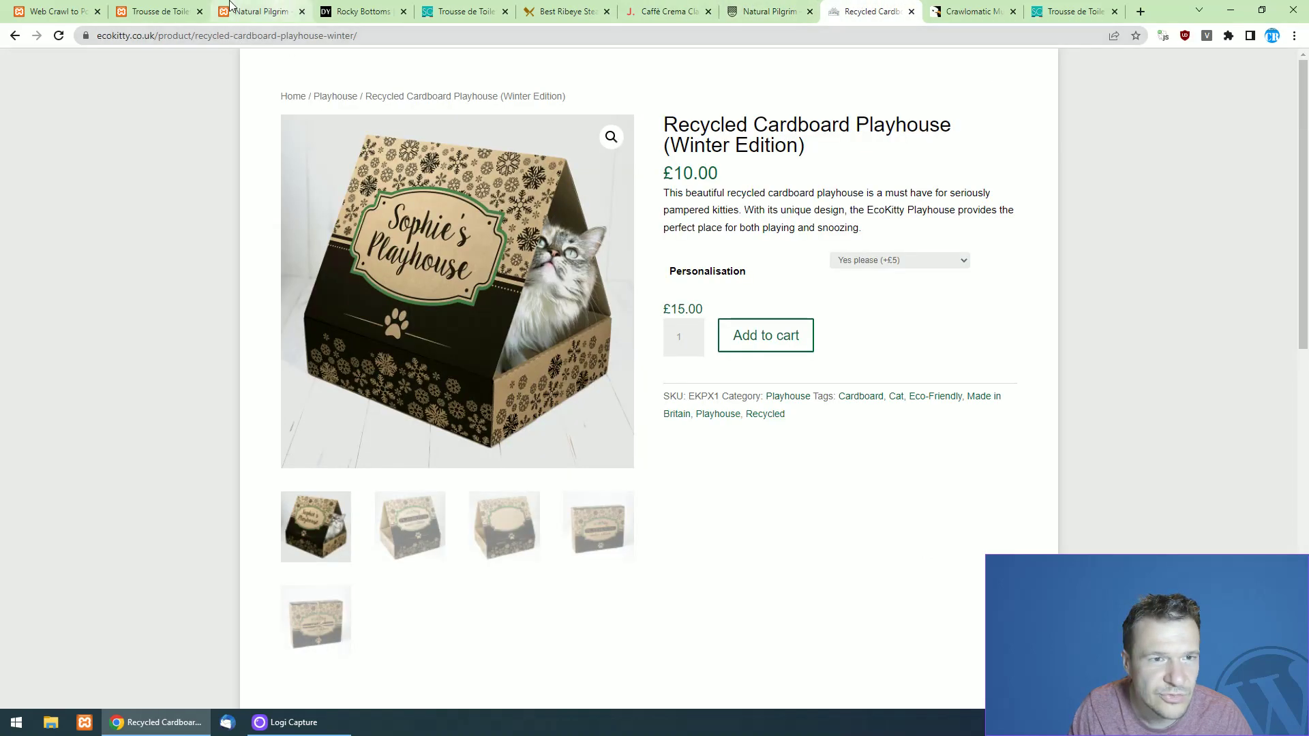
left_click(54, 10)
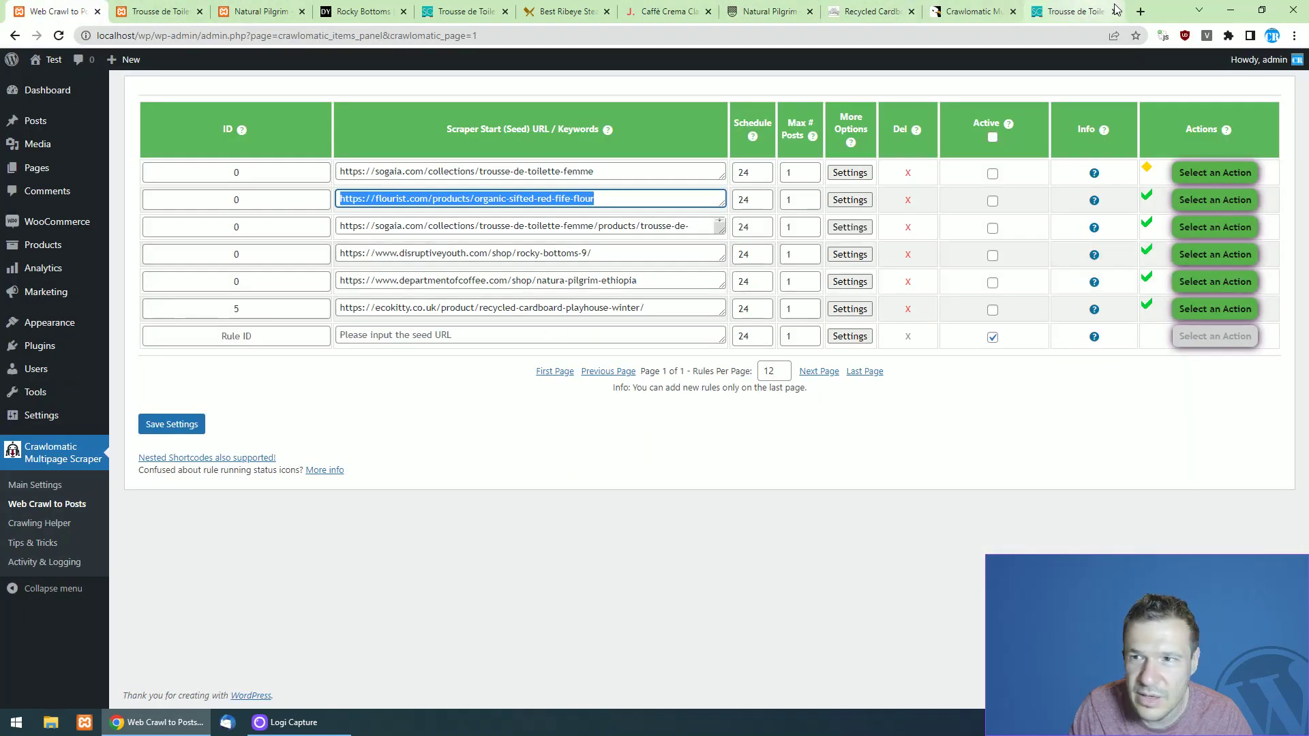
Load the copied flourist.com Organic Sifted Red Fife Flour URL in a new tab.
left_click(1140, 11)
key("ctrl+v")
key("Return")
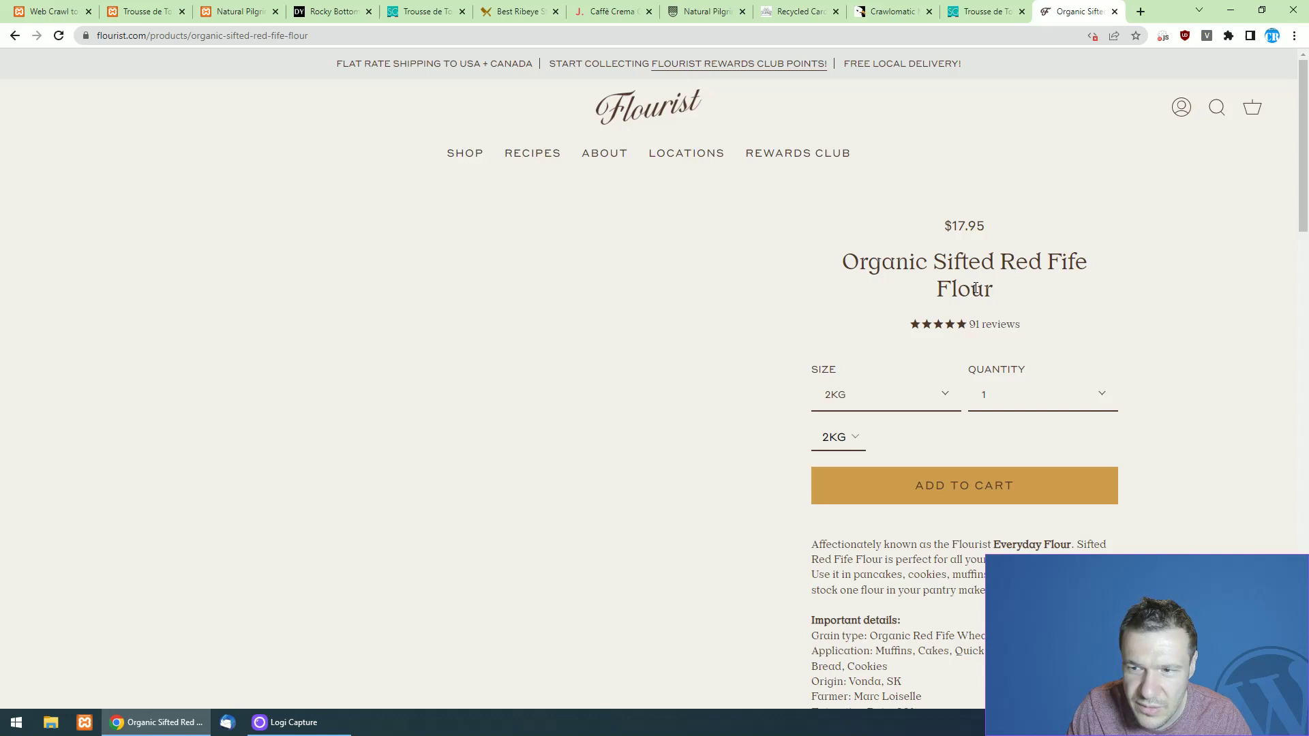
left_click(47, 10)
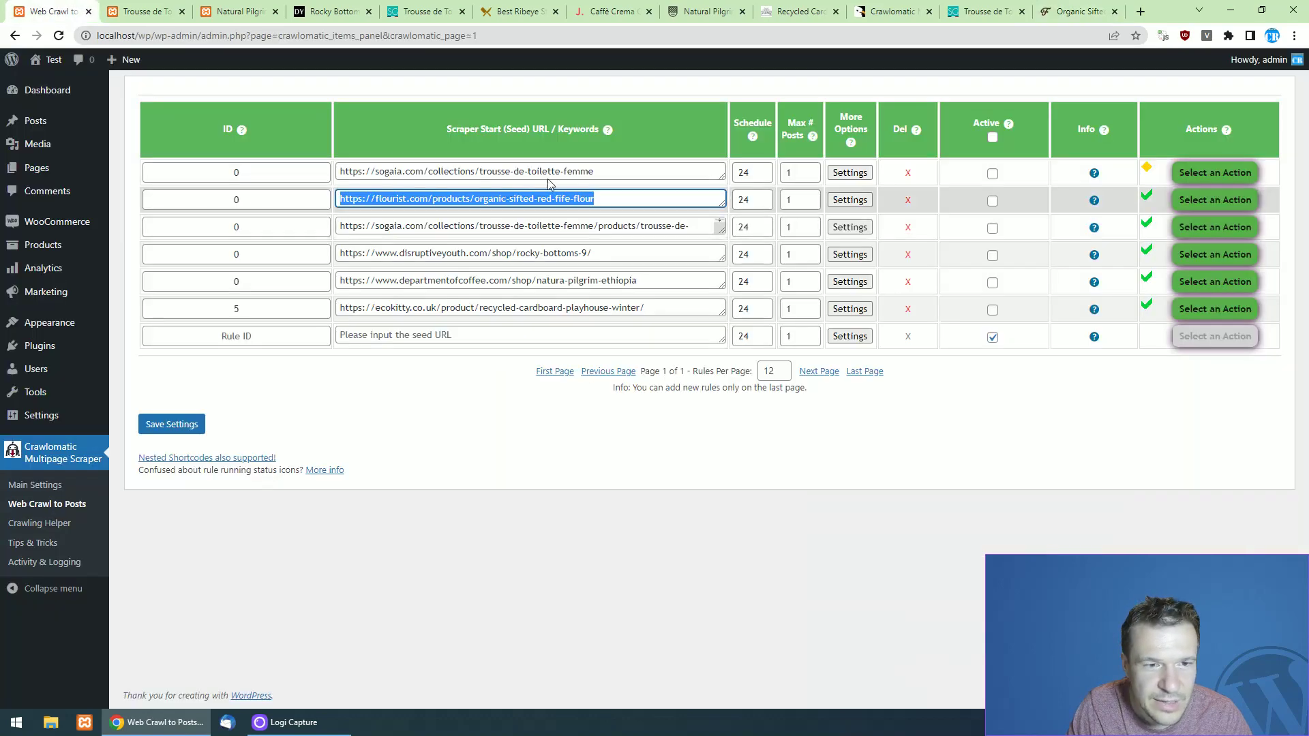
Run the second (Flourist flour) rule now and confirm.
left_click(1207, 200)
left_click(1197, 239)
left_click(721, 103)
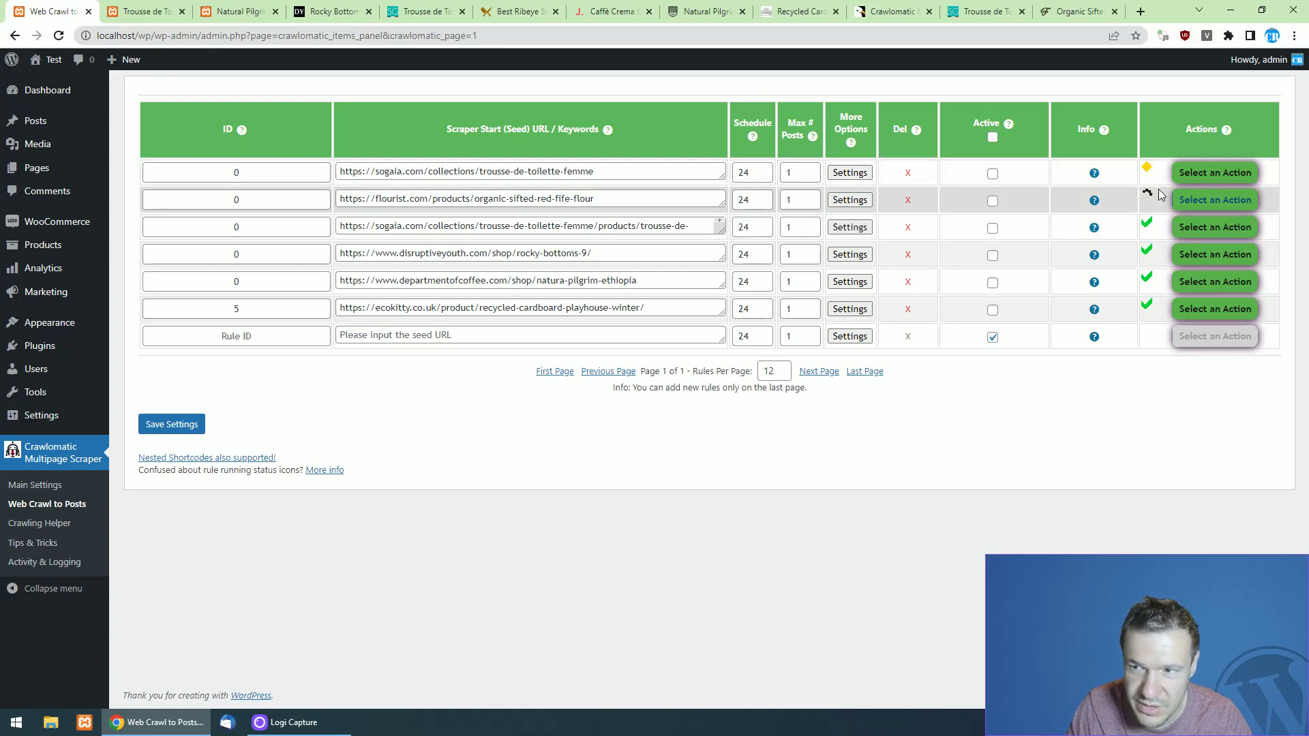
Check the imported toilet bag's product and edit pages, then go back to the Products list.
left_click(148, 5)
left_click(81, 5)
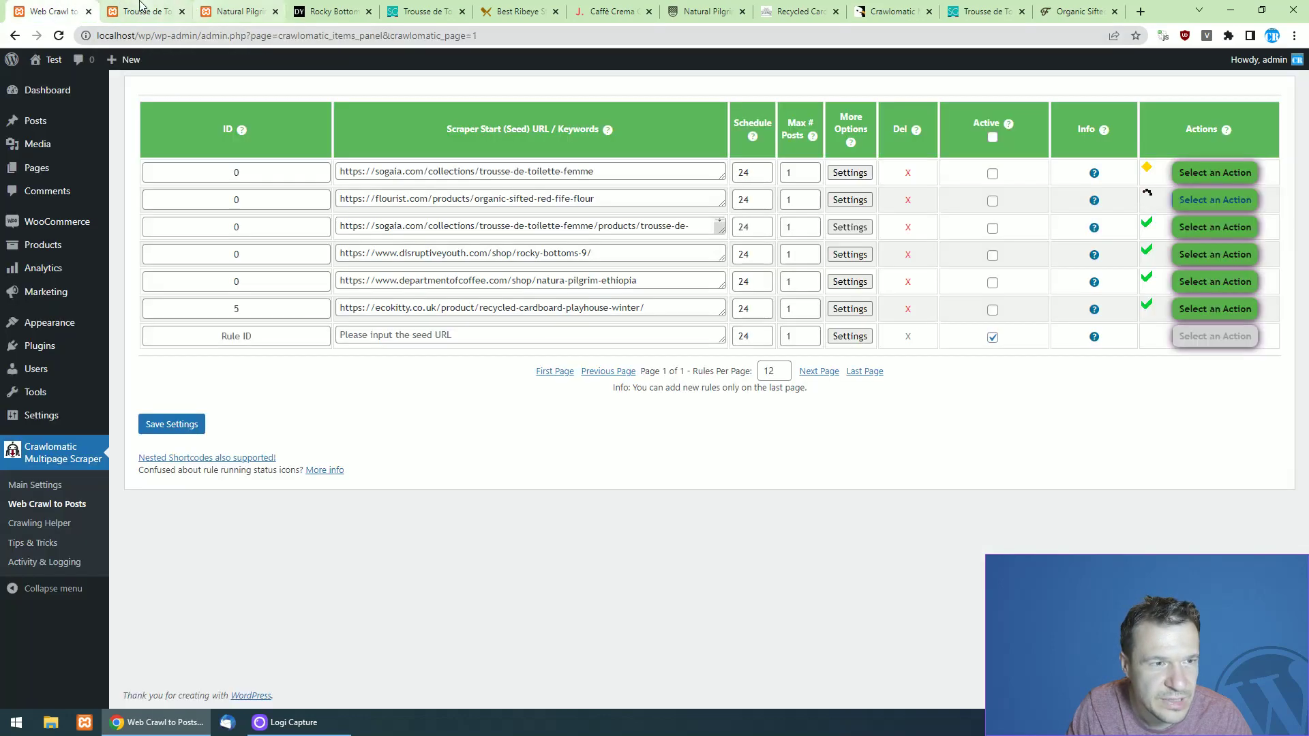
left_click(141, 5)
left_click(95, 59)
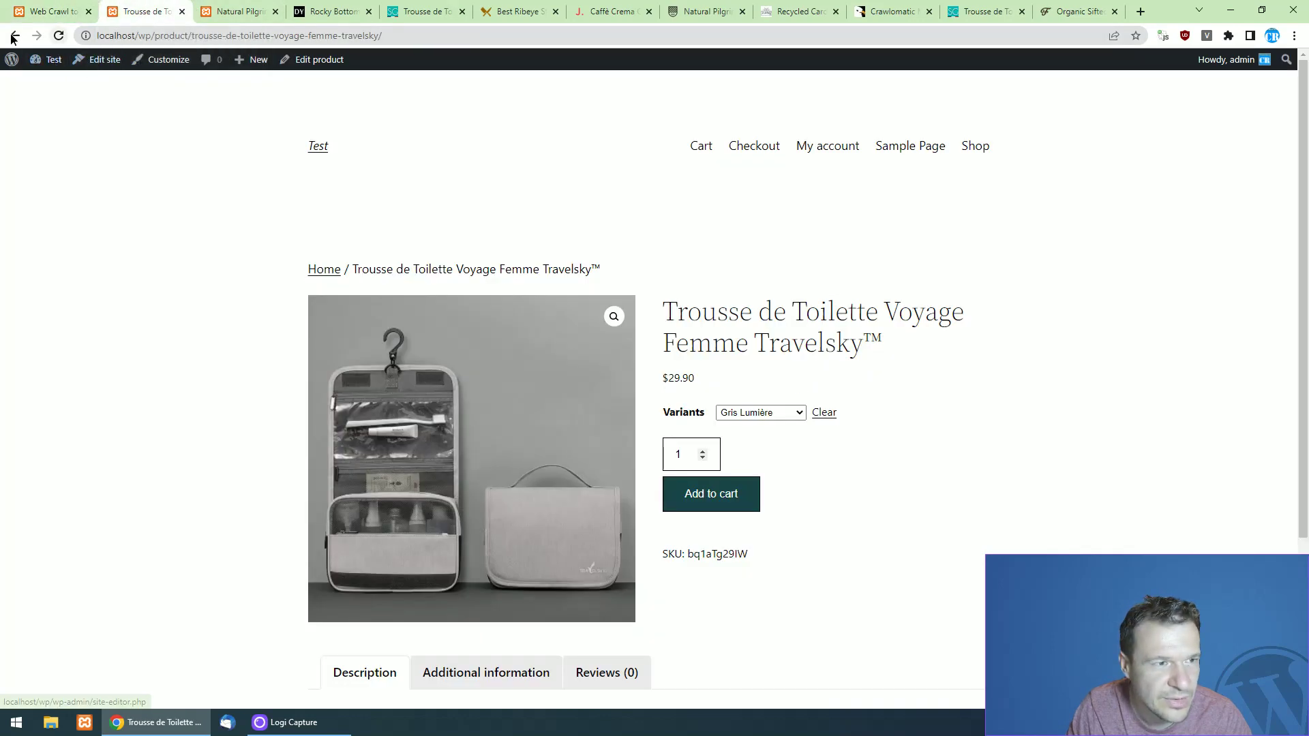
left_click(44, 5)
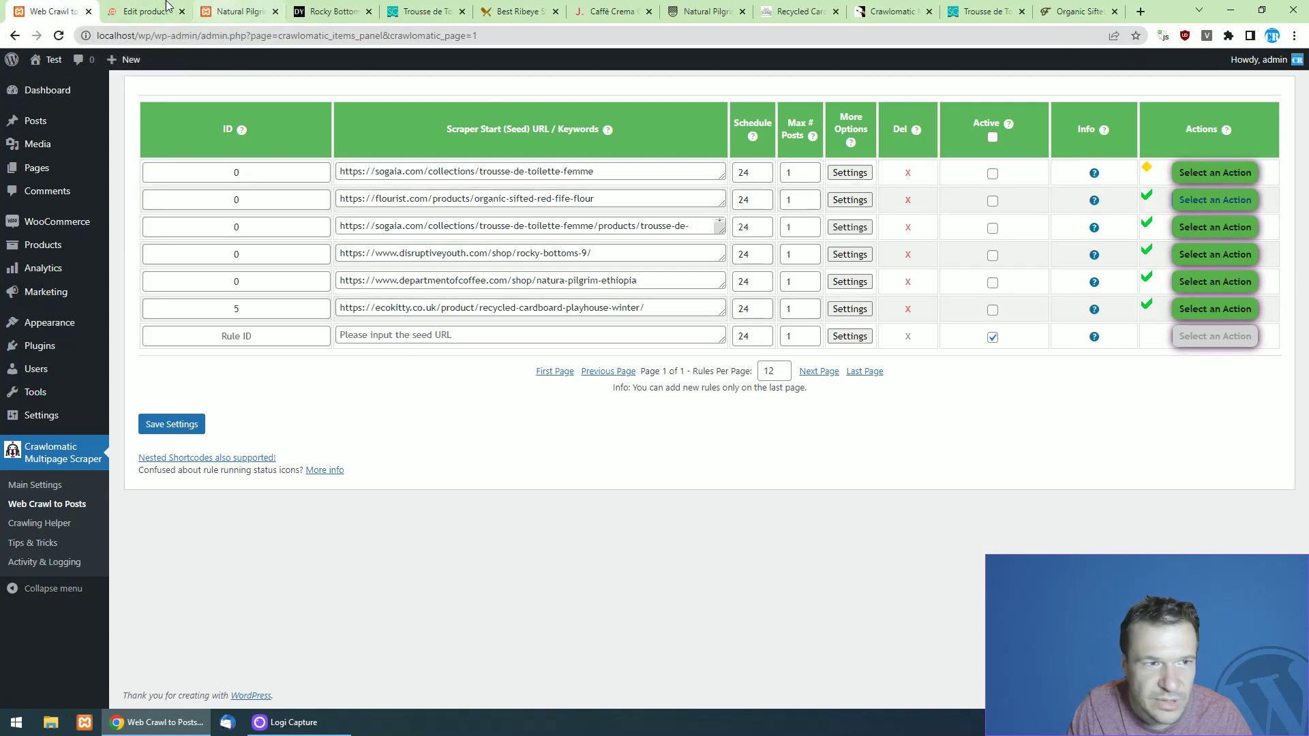
left_click(143, 10)
left_click(20, 36)
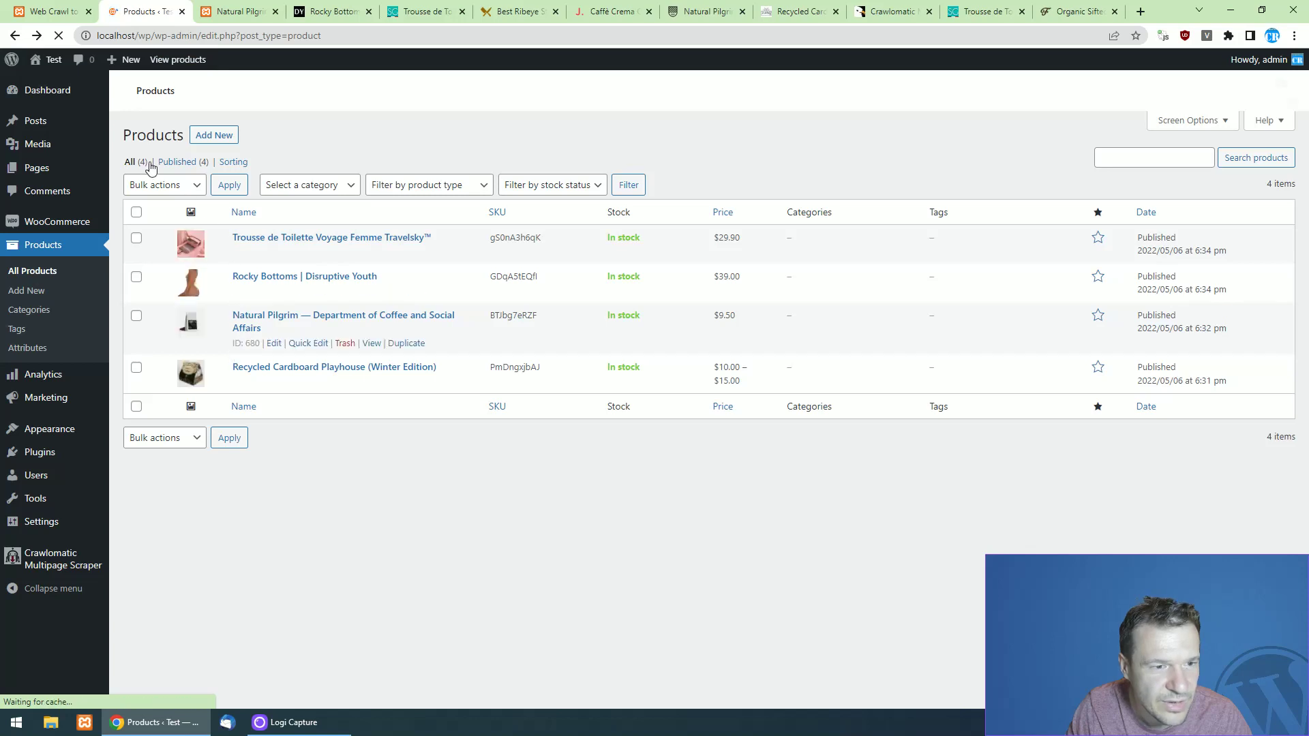
Reload the products, open Organic Sifted Red Fife Flour, and view its storefront page in a new tab.
left_click(58, 37)
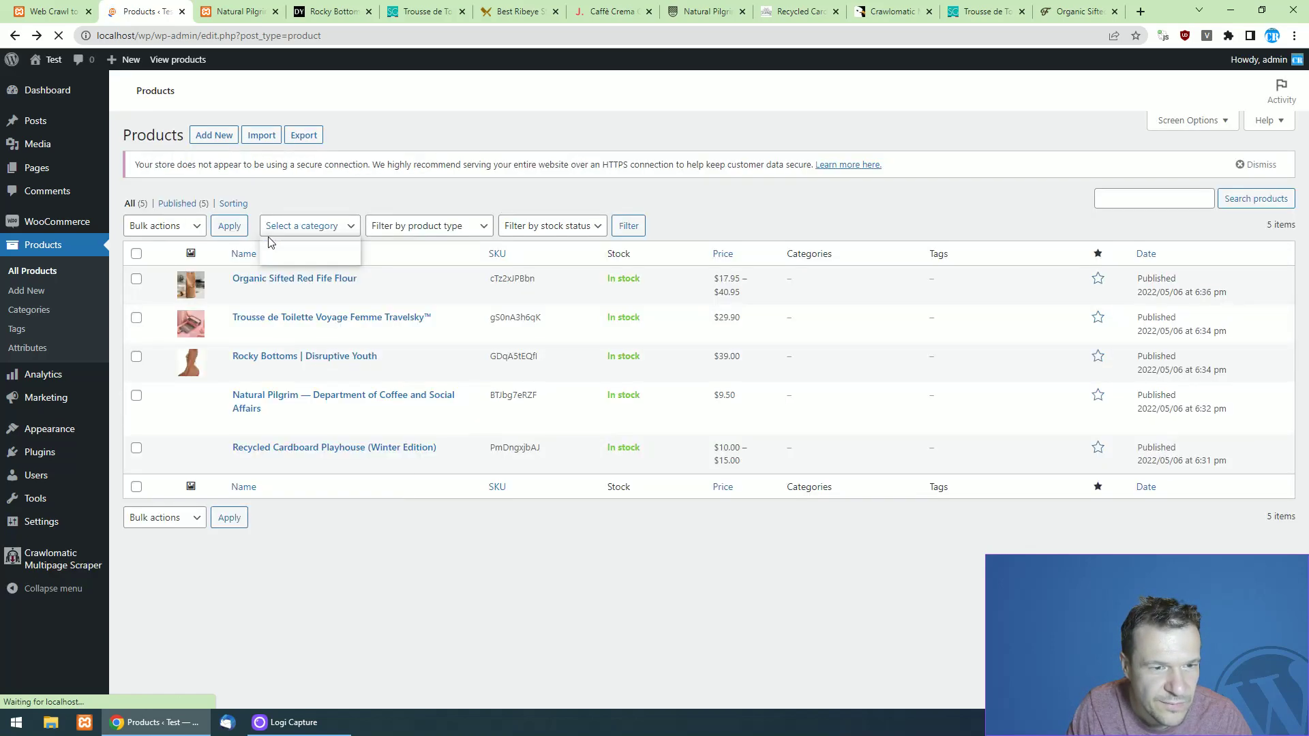
left_click(256, 279)
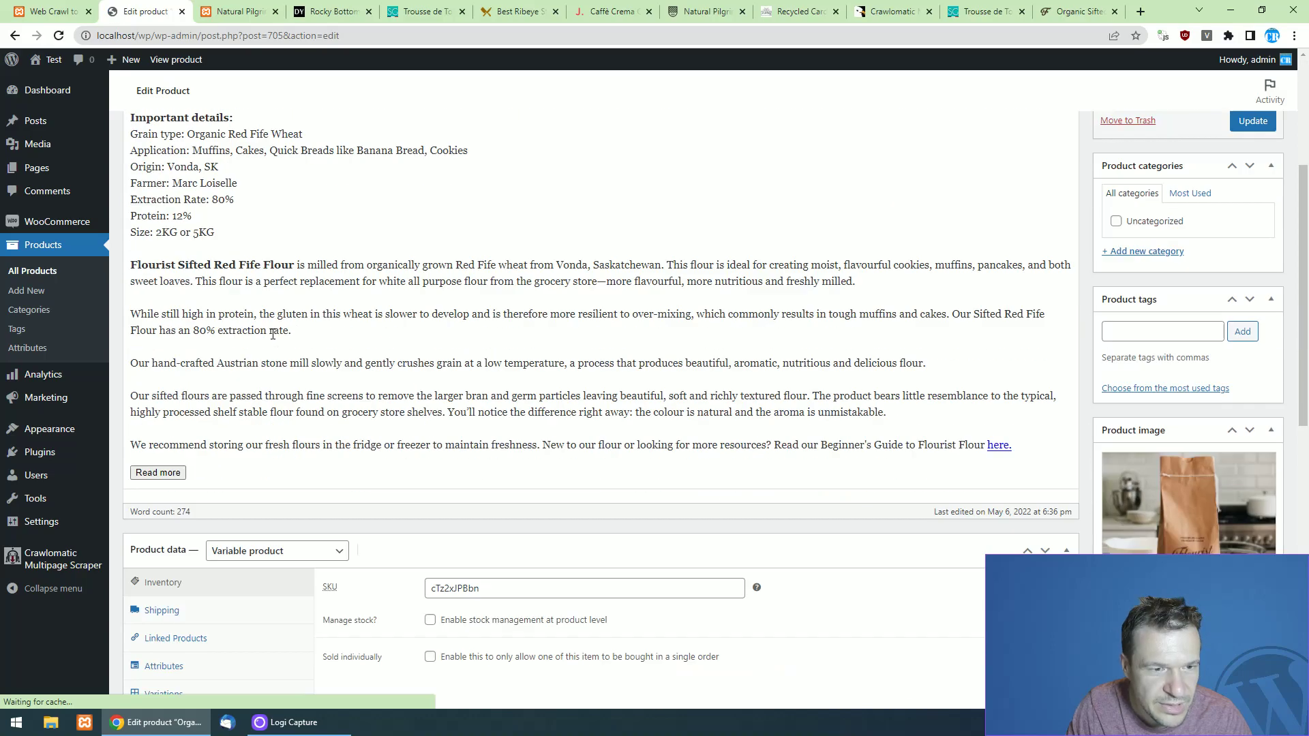
middle_click(283, 238)
left_click(196, 21)
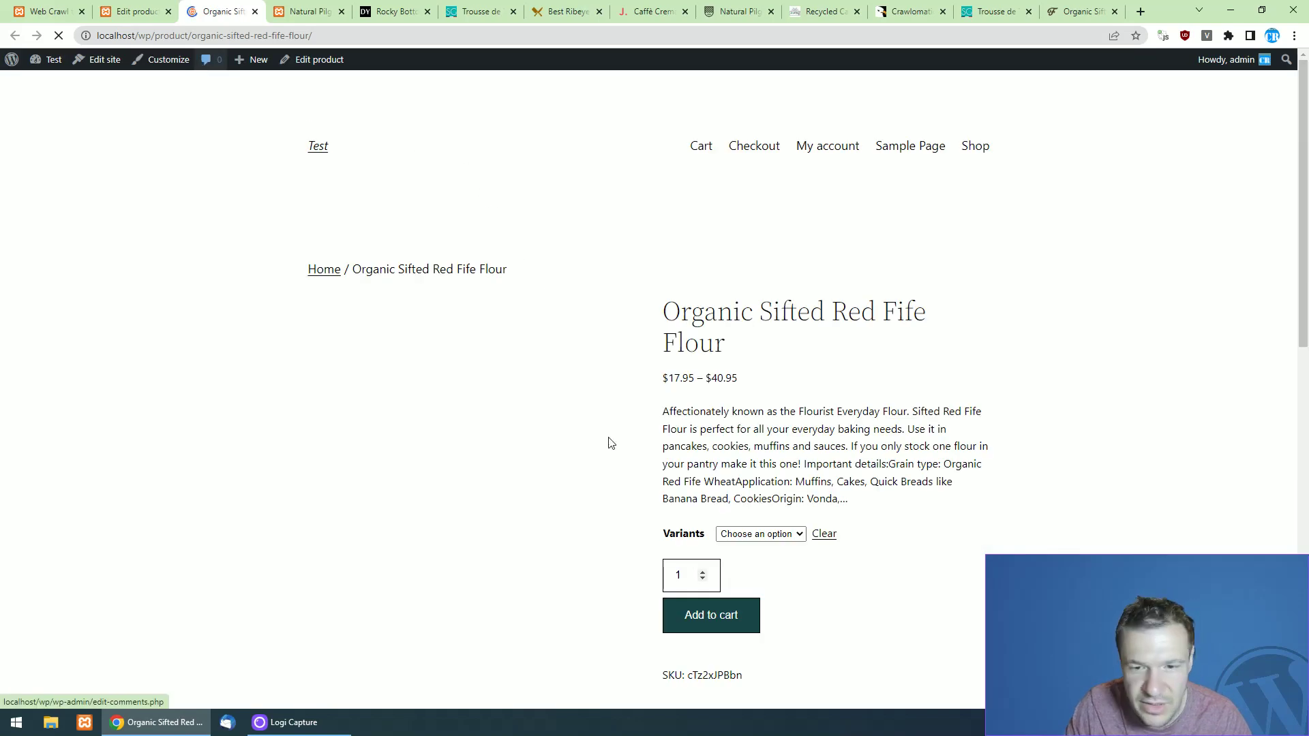
Select the flour's 2KG variant ($17.95), then the 5KG variant ($40.95).
left_click(748, 534)
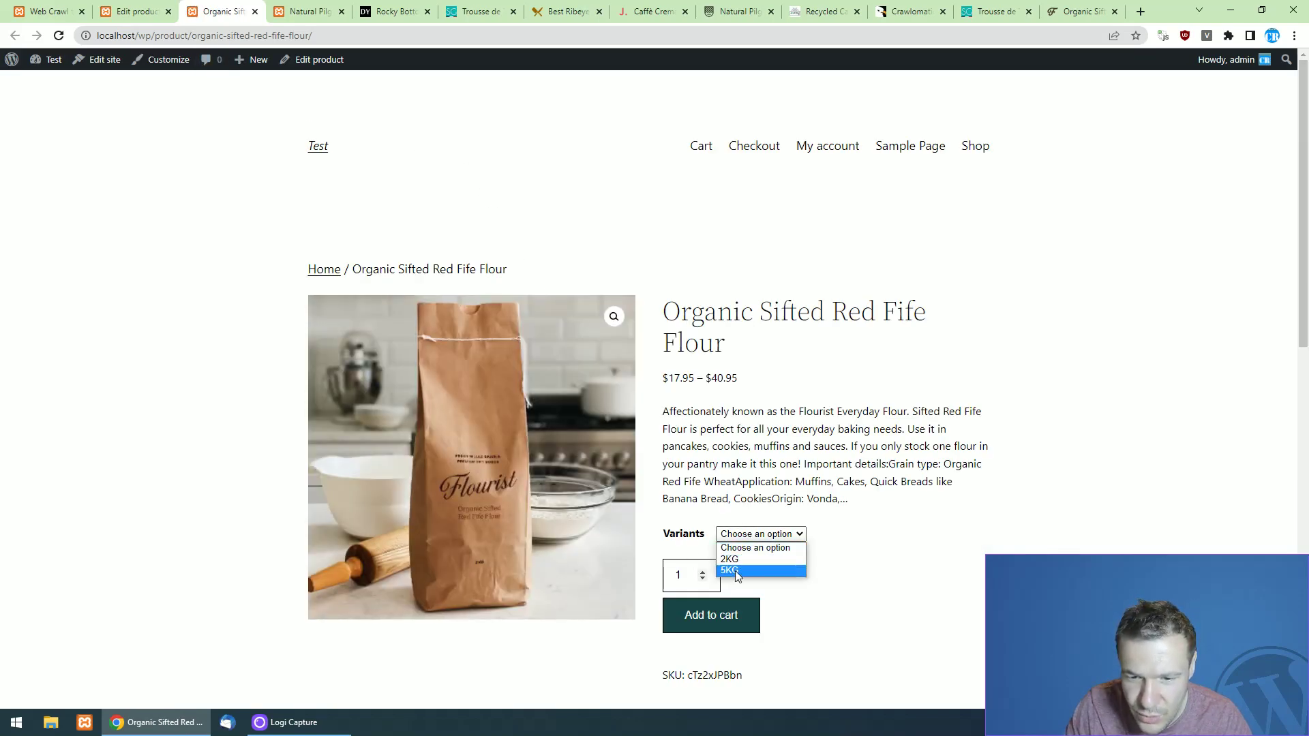
left_click(739, 559)
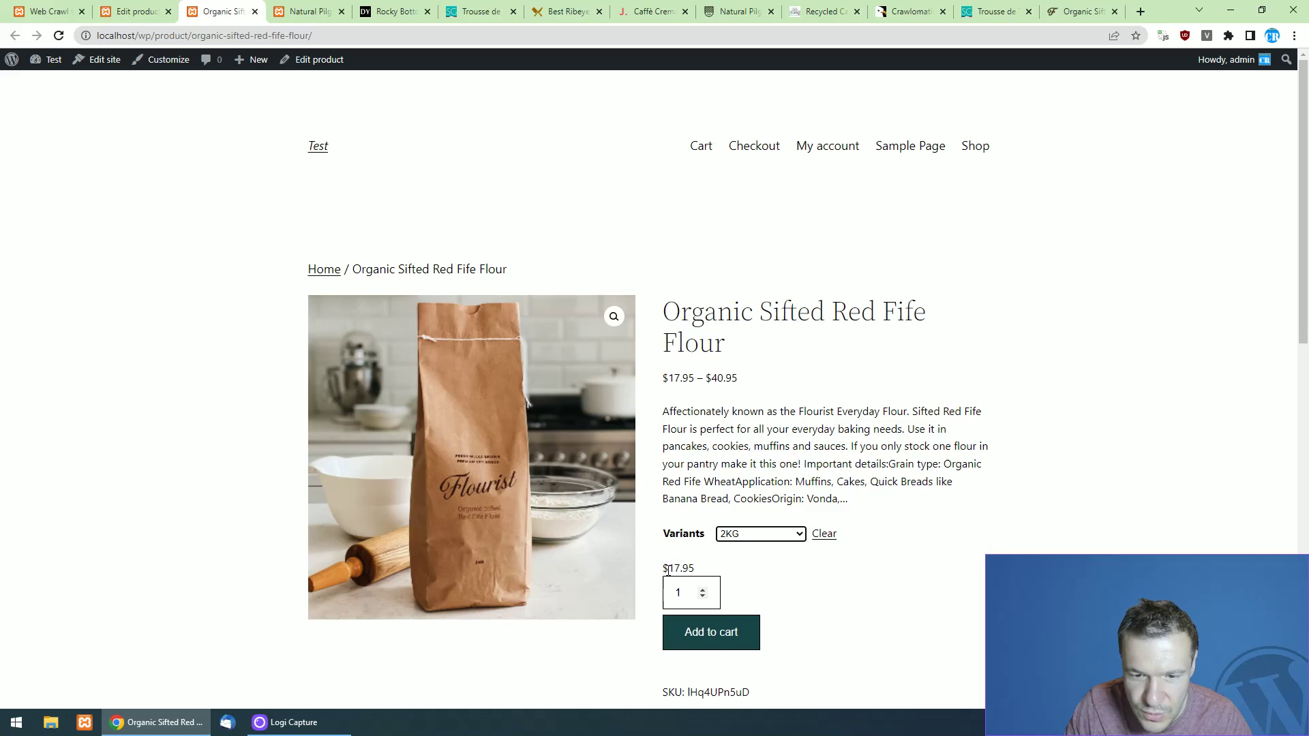
left_click(730, 534)
left_click(729, 576)
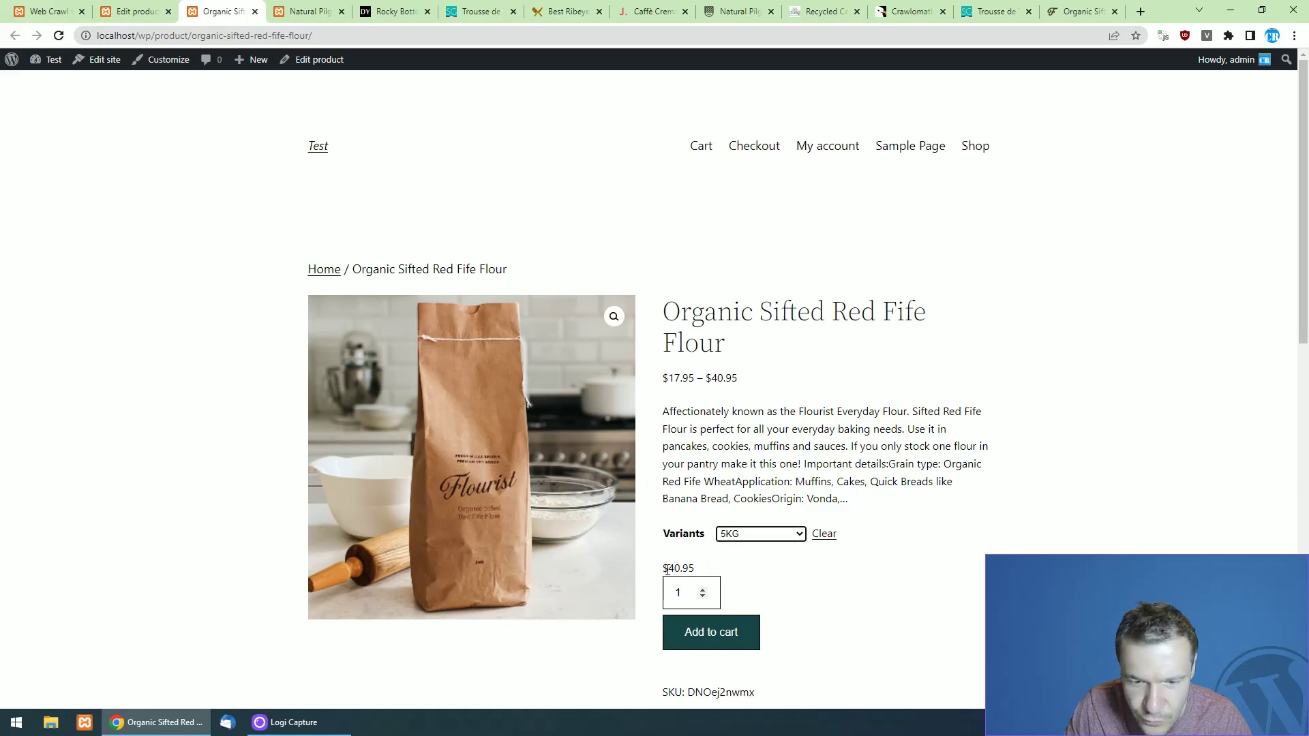
Check the 5KG flour's Additional information showing 5000 kg weight, then go back to the rules tab.
scroll(666, 568, "down", 2)
scroll(682, 519, "up", 2)
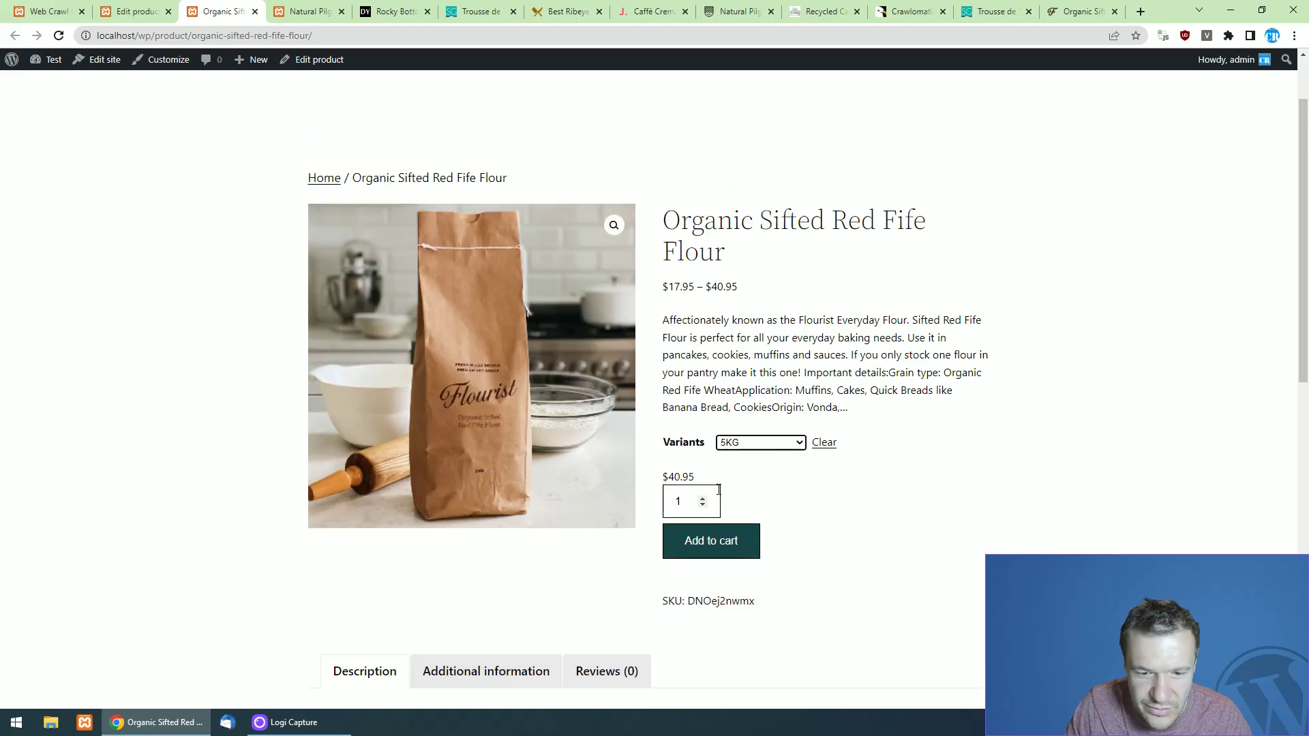
scroll(467, 567, "down", 3)
left_click(467, 566)
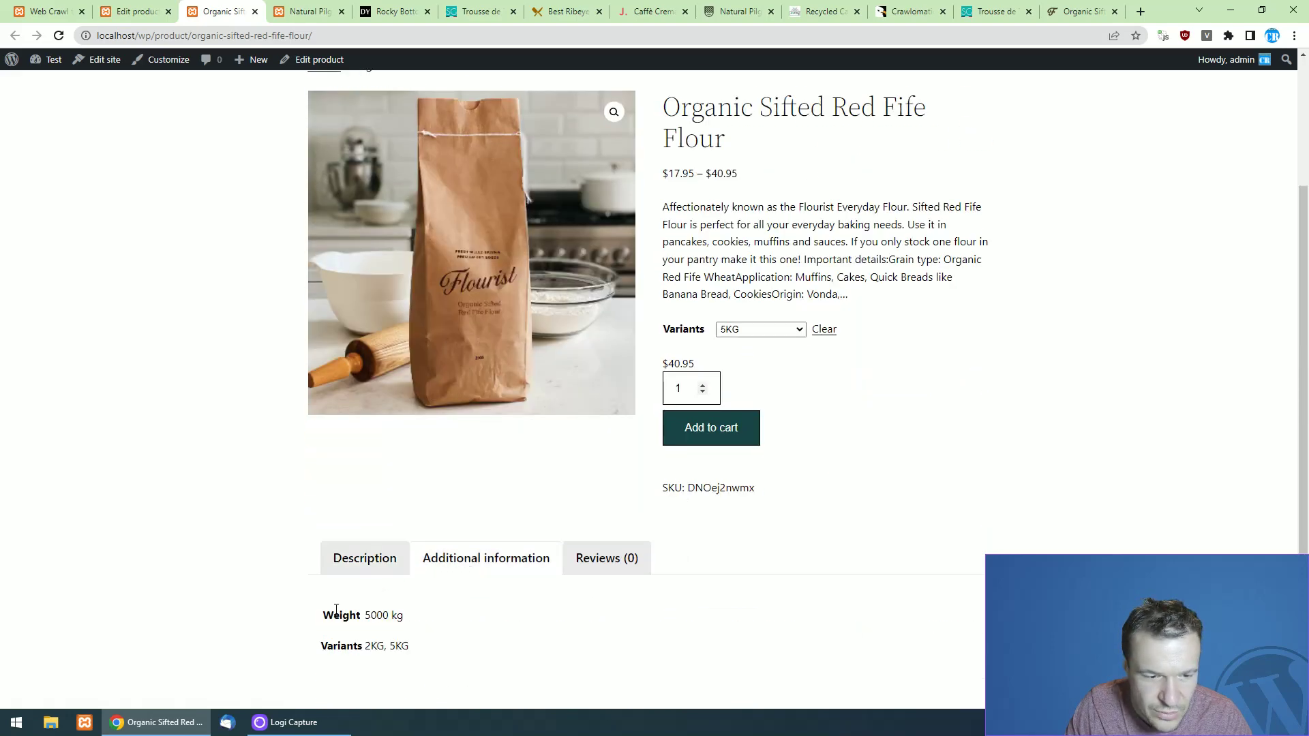
triple_click(374, 647)
left_click(385, 614)
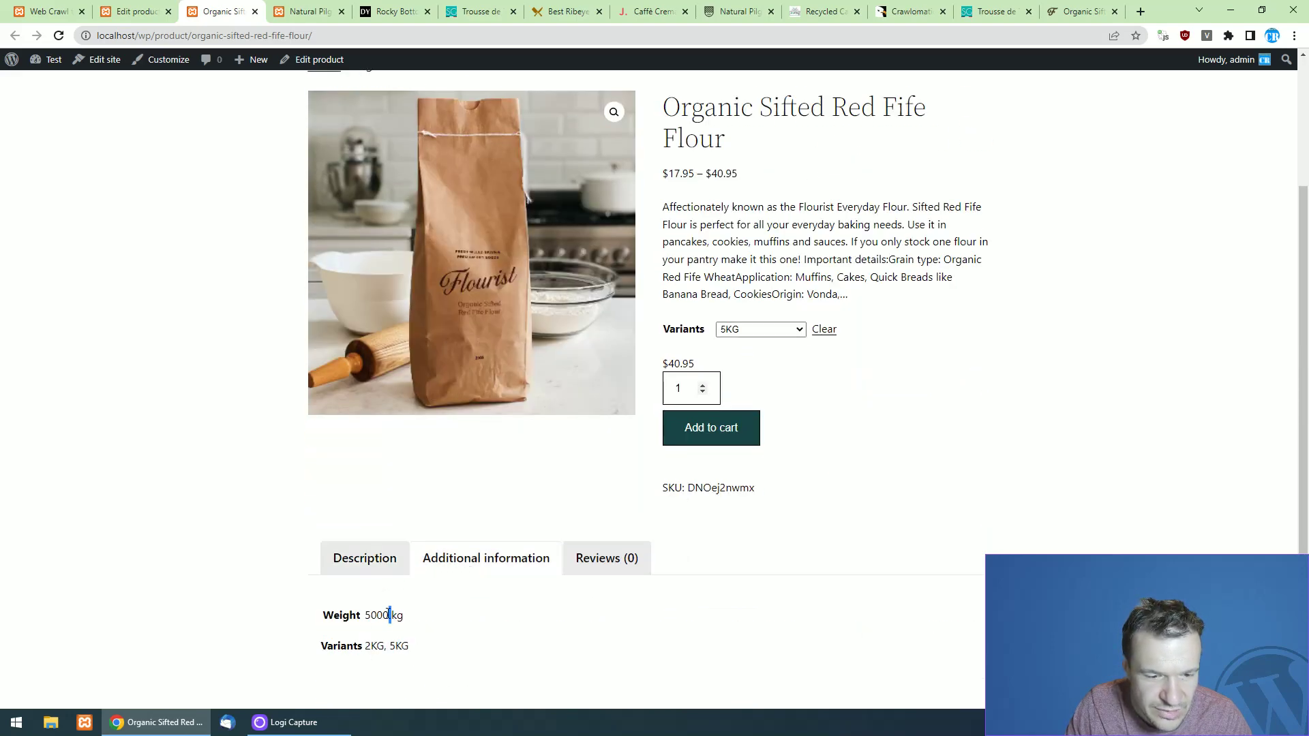
left_click(377, 556)
scroll(247, 342, "up", 3)
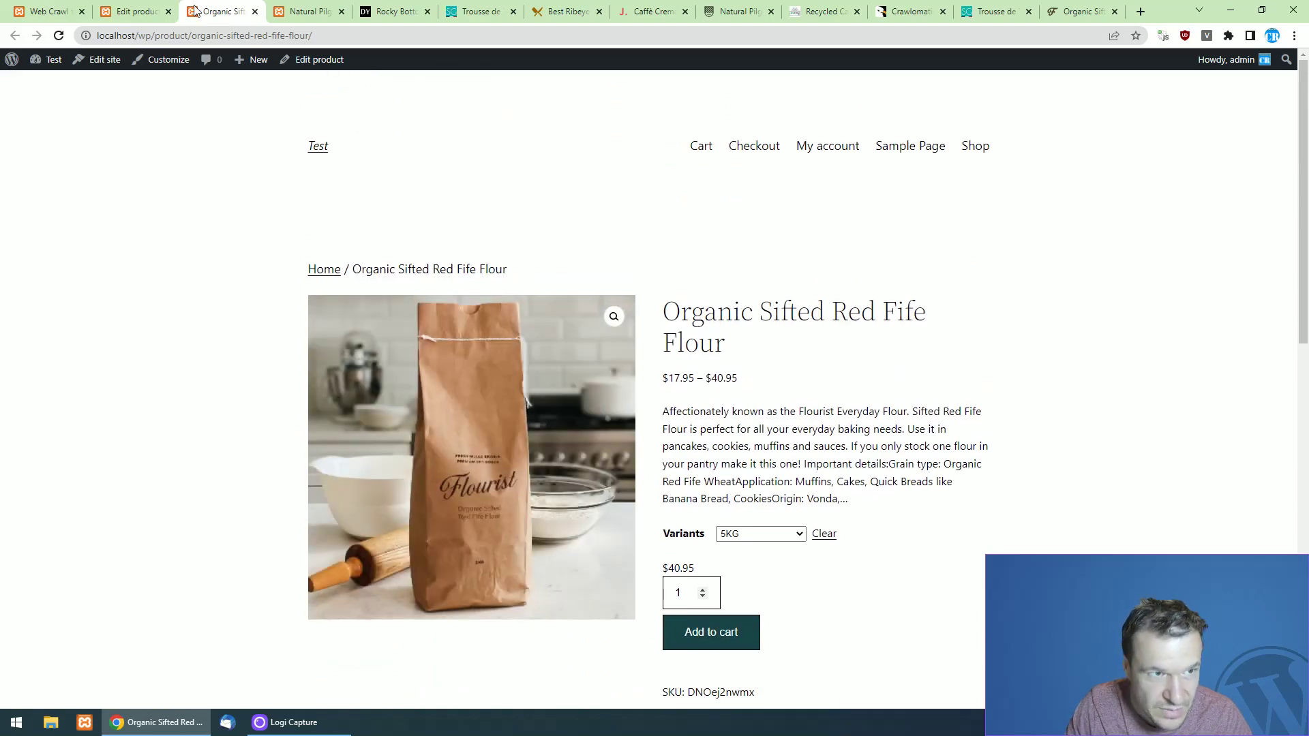
left_click(158, 10)
Copy the ribeye steak page's web address and return to the Crawlomatic rules table.
left_click(66, 10)
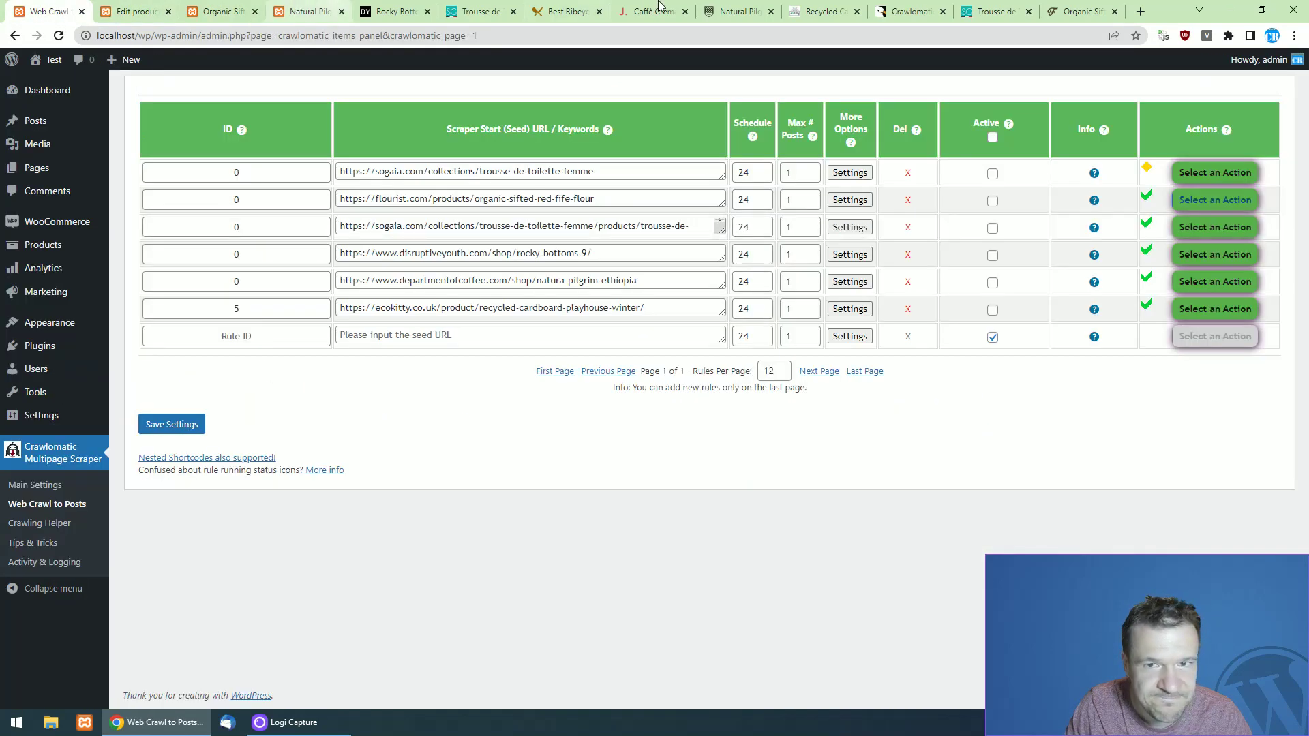
left_click(566, 11)
left_click(373, 35)
key("ctrl+c")
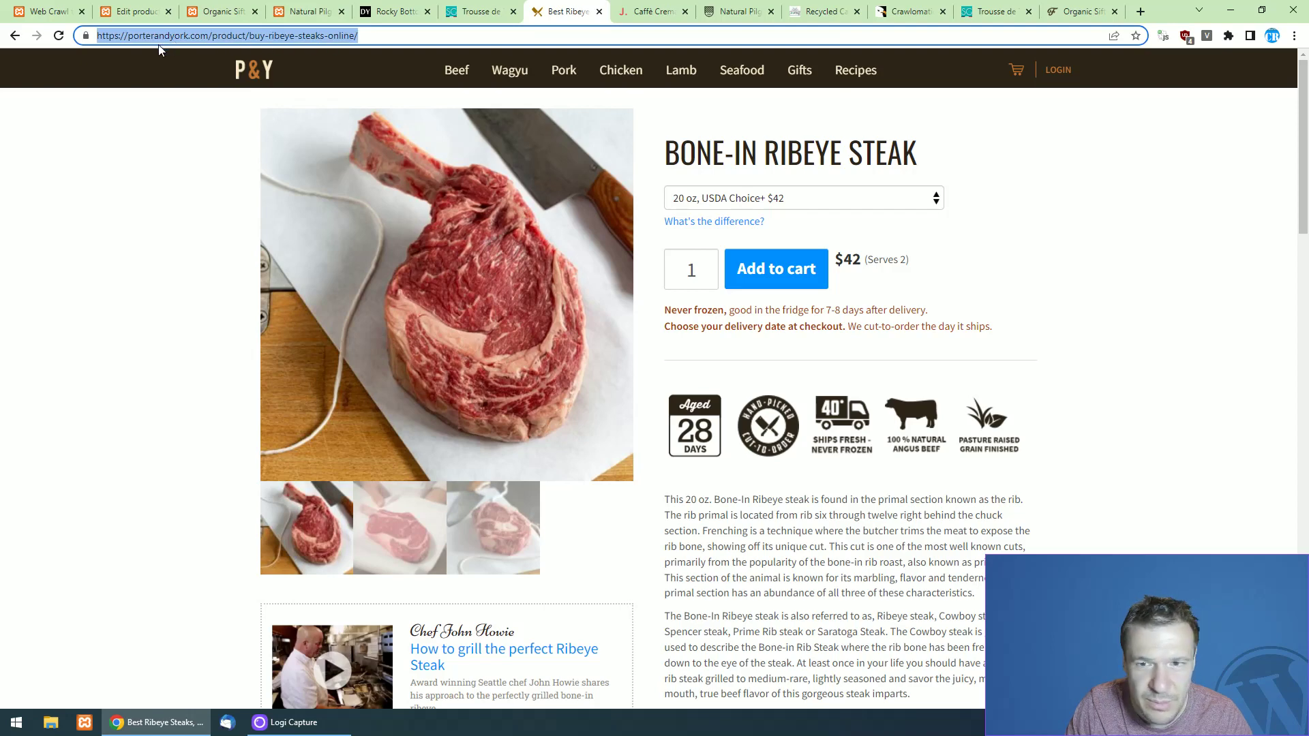
left_click(48, 11)
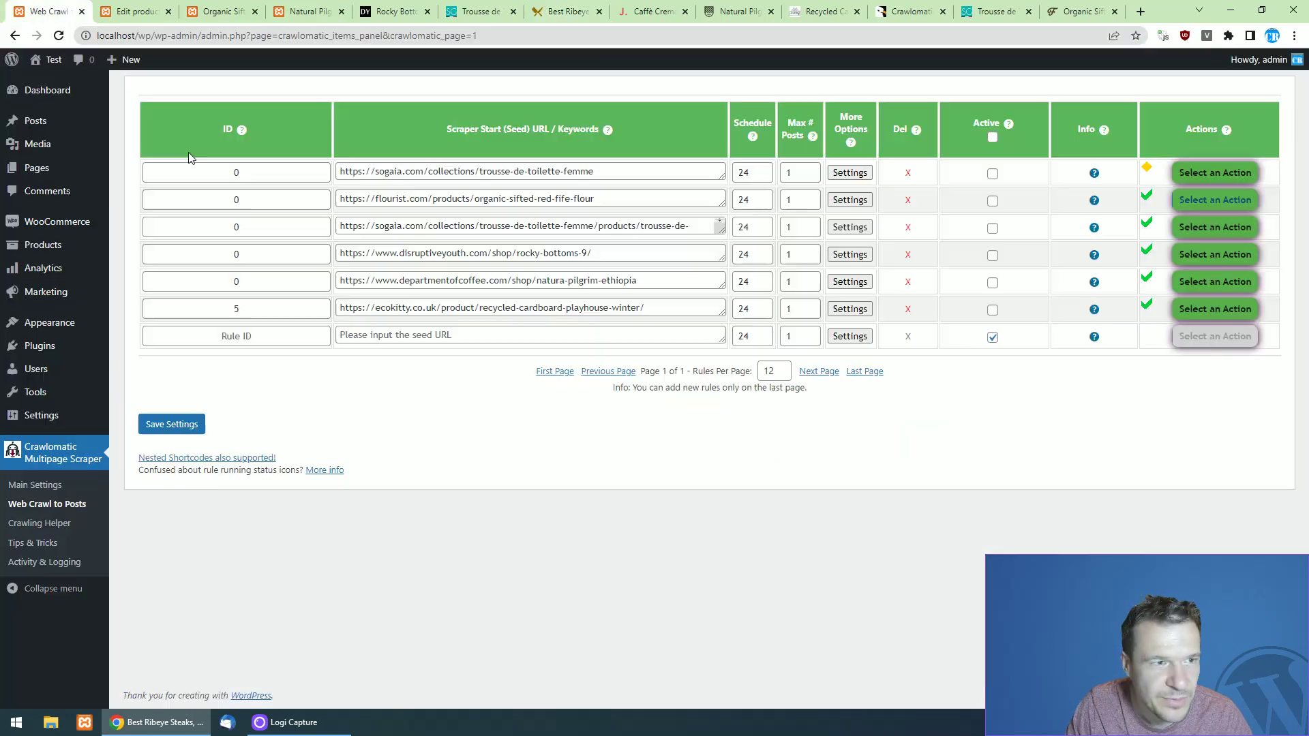
Duplicate the Recycled Cardboard Playhouse rule and open the copy's settings, post type product.
left_click(1214, 309)
left_click(1203, 362)
key("Return")
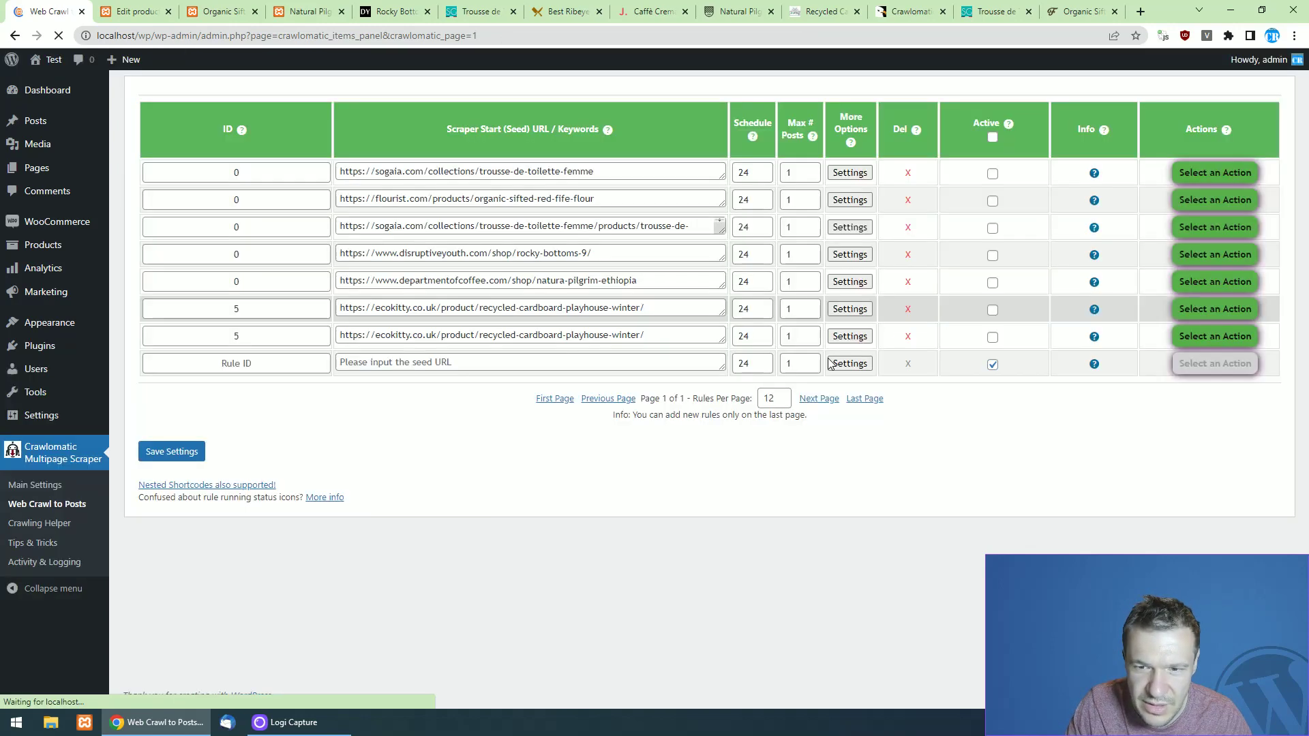
left_click(848, 337)
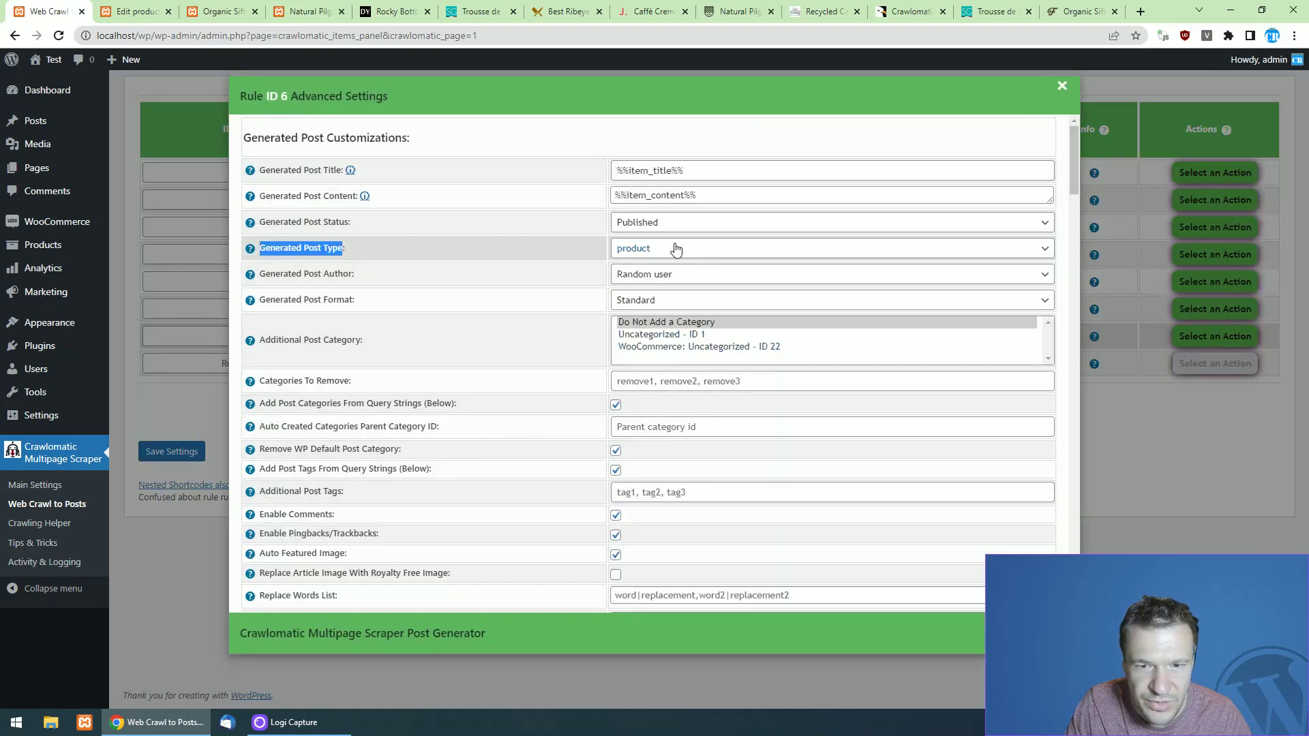
Replace the copied rule's seed URL with the Porter and York ribeye page URL and save.
left_click(198, 464)
left_click(399, 335)
key("ctrl+a")
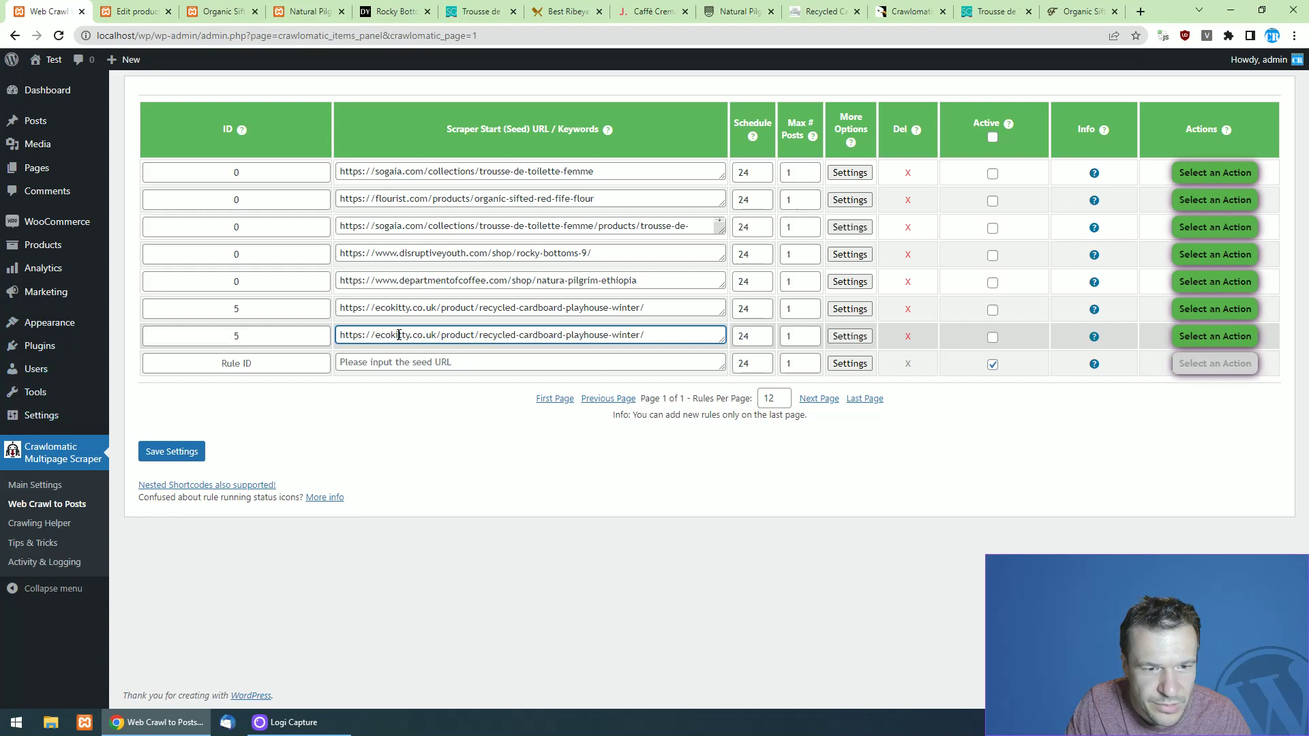
key("ctrl+v")
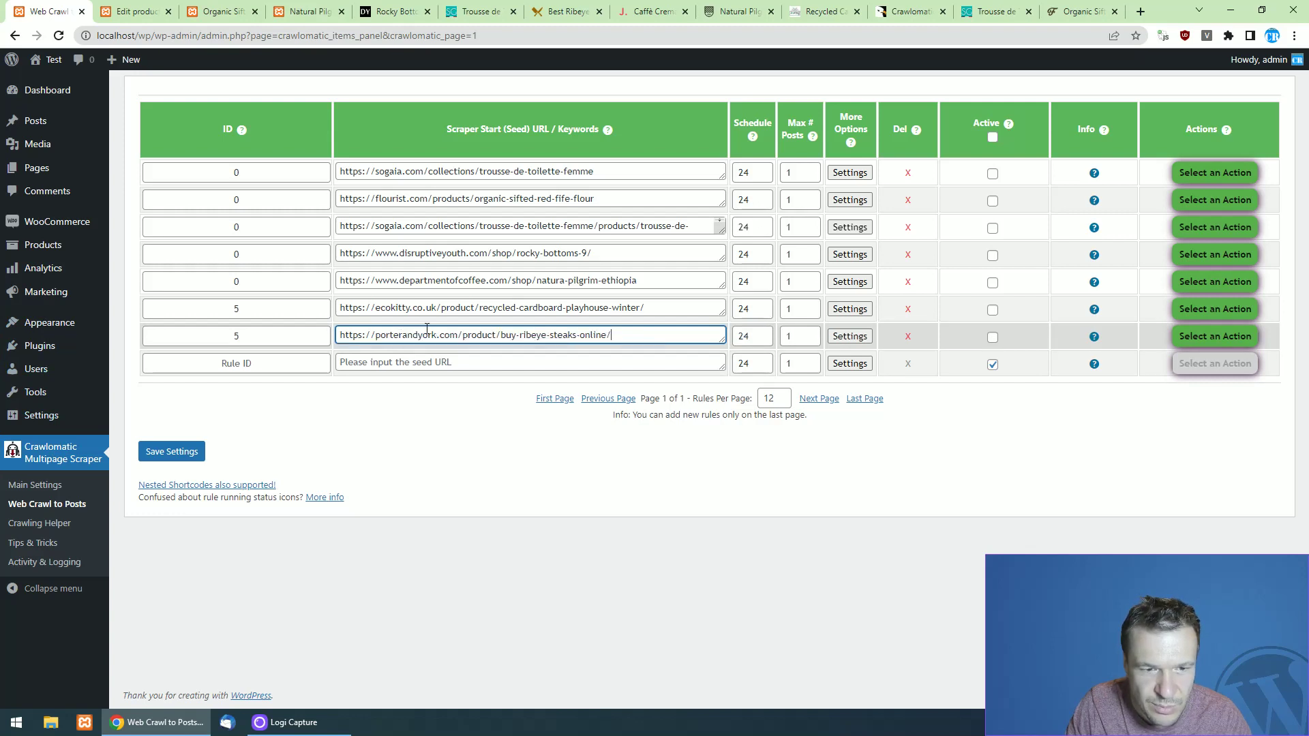
left_click(178, 455)
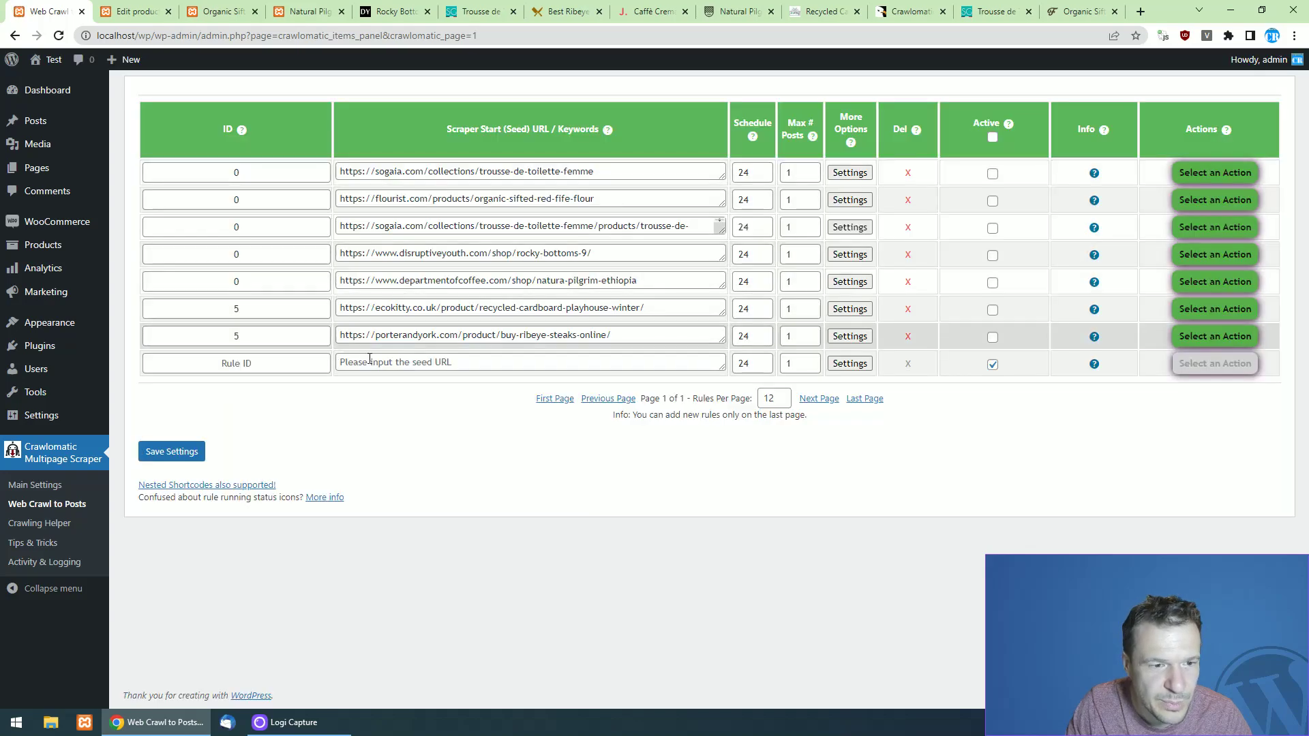
Run the ribeye rule now and review its advanced settings after the successful run.
left_click(1215, 336)
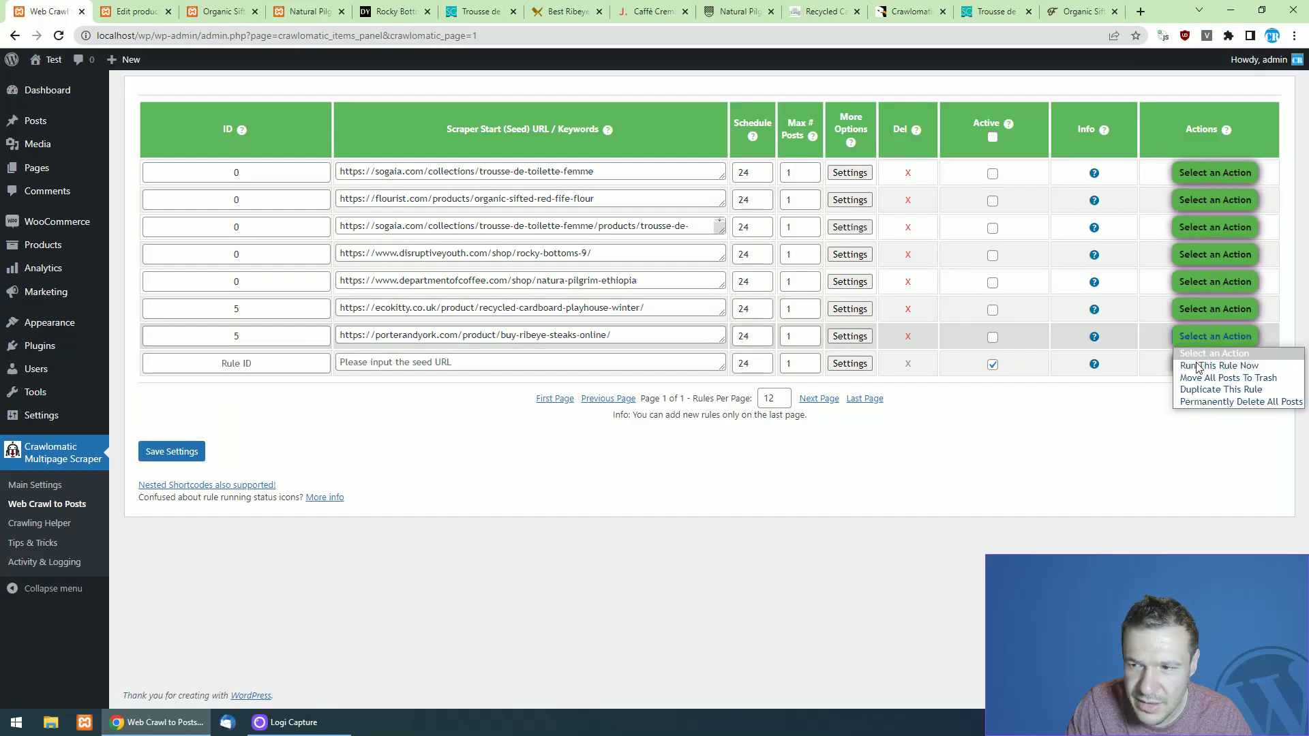
left_click(1192, 354)
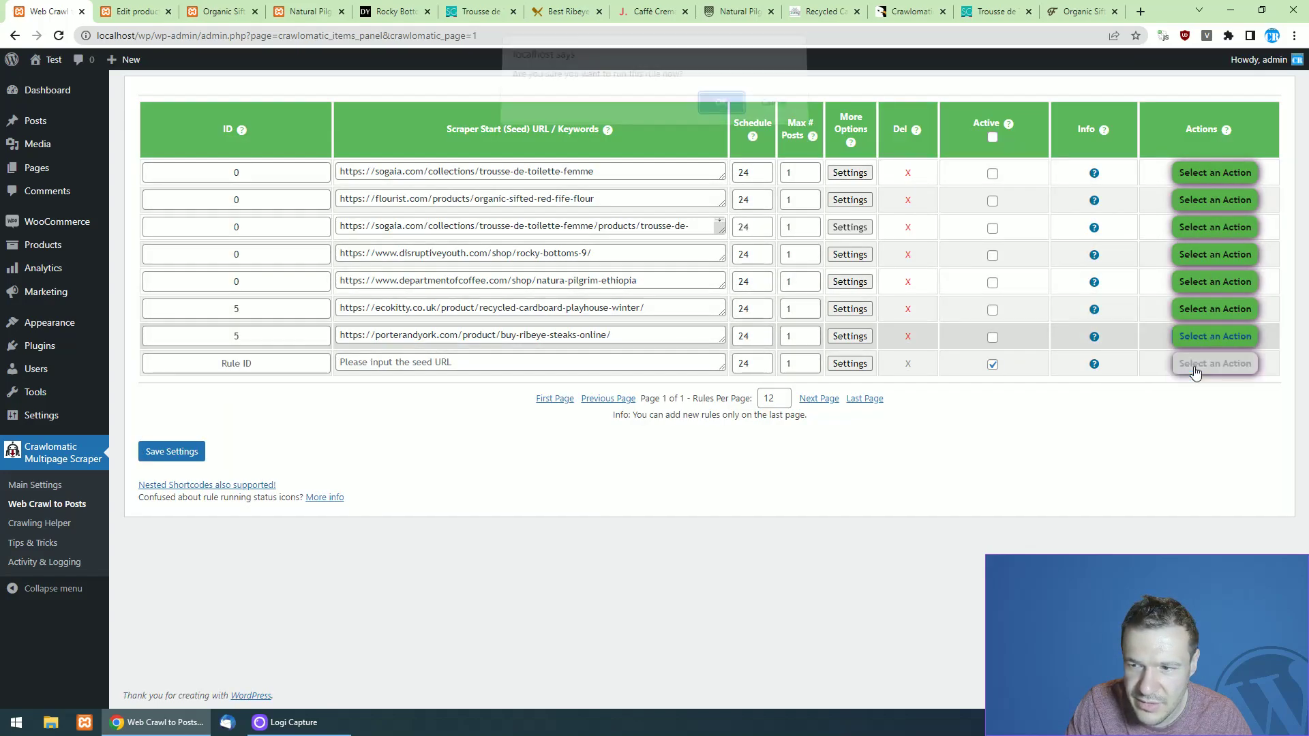
key("Escape")
left_click(835, 336)
scroll(1075, 253, "down", 15)
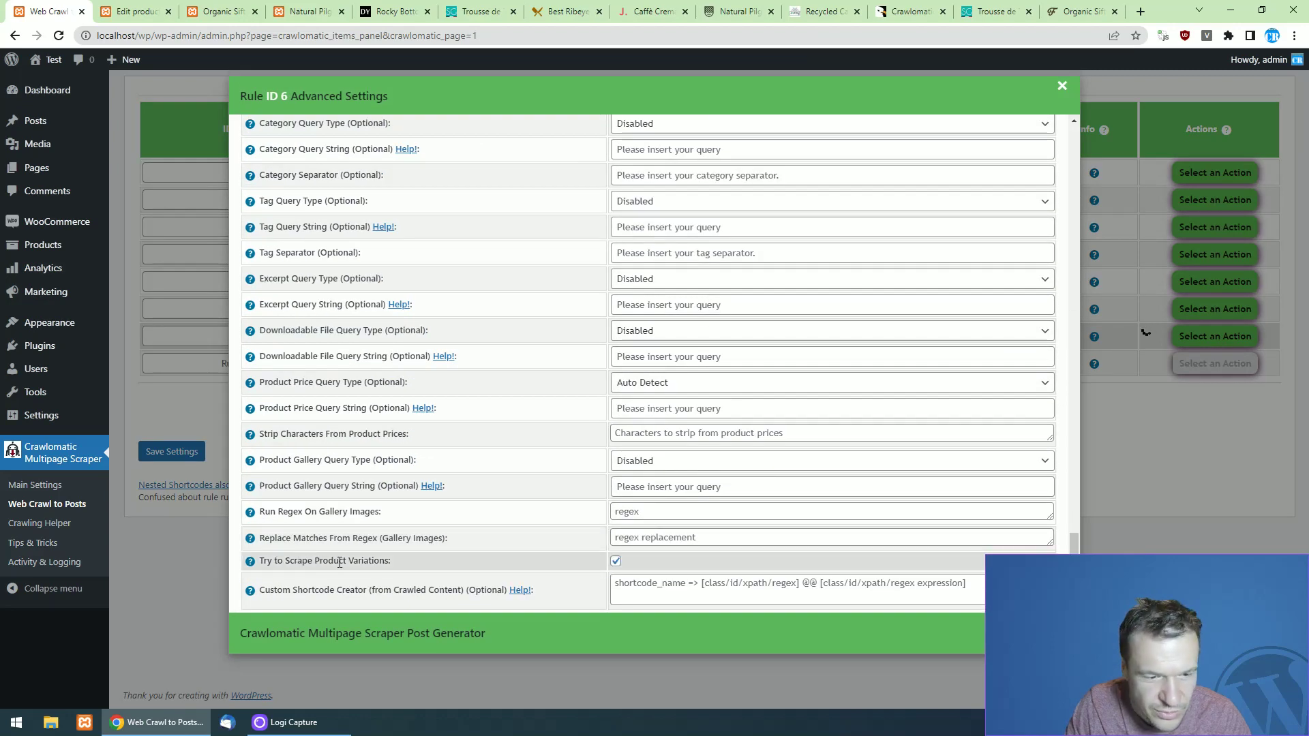
left_click(1099, 522)
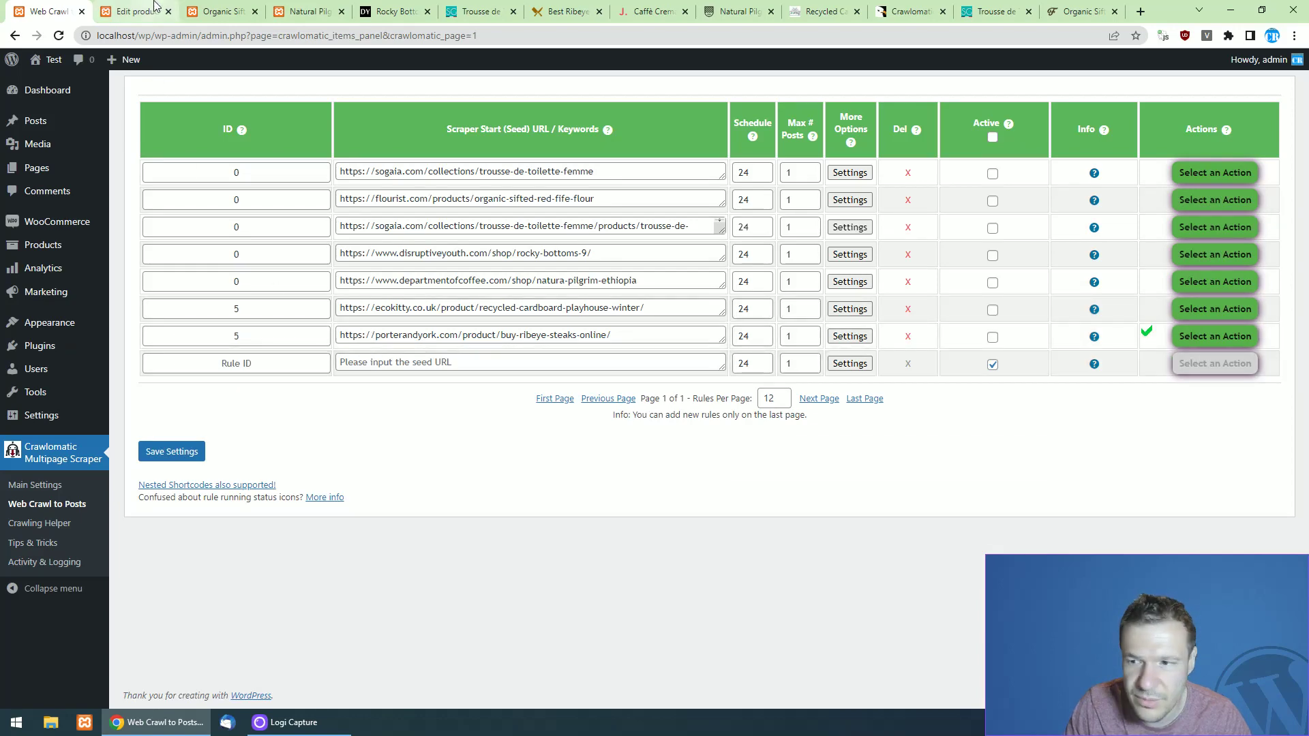
Open the imported Best Ribeye Steaks product ($42.00–$48.00) for editing, plus its public page separately.
left_click(137, 11)
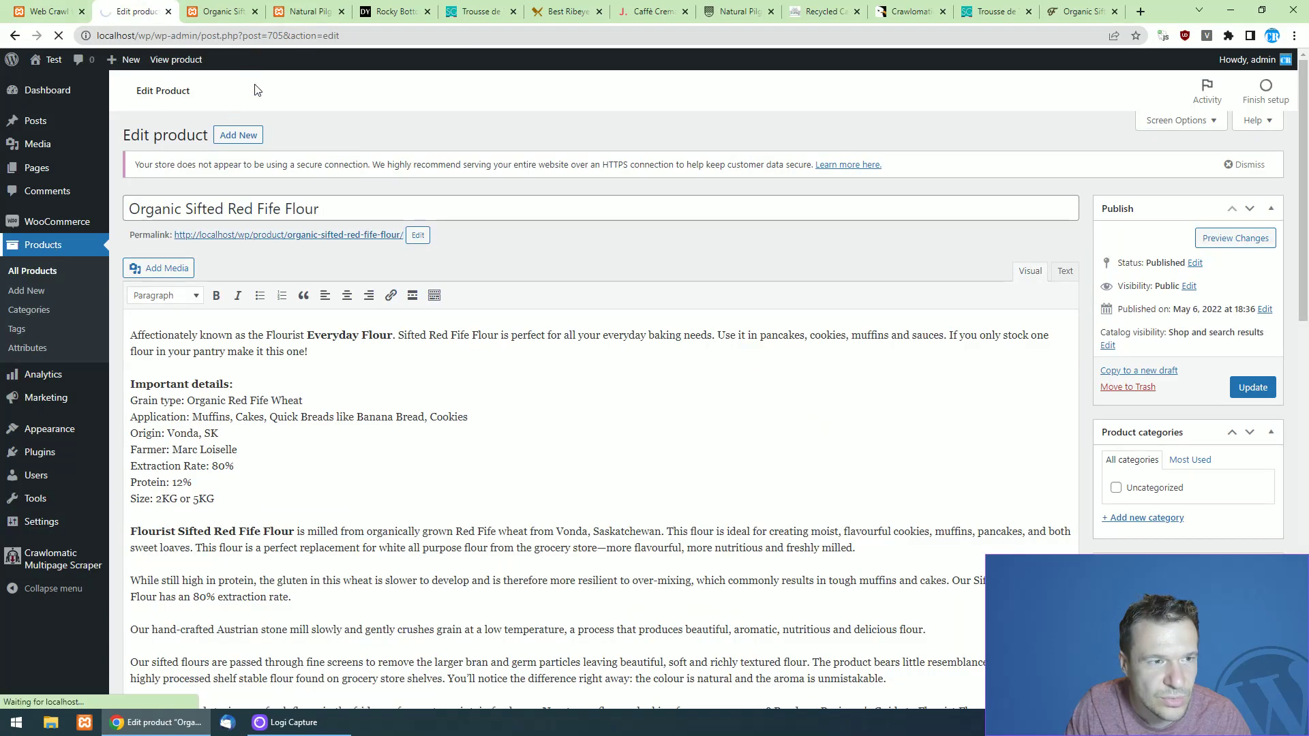
left_click(51, 10)
left_click(118, 7)
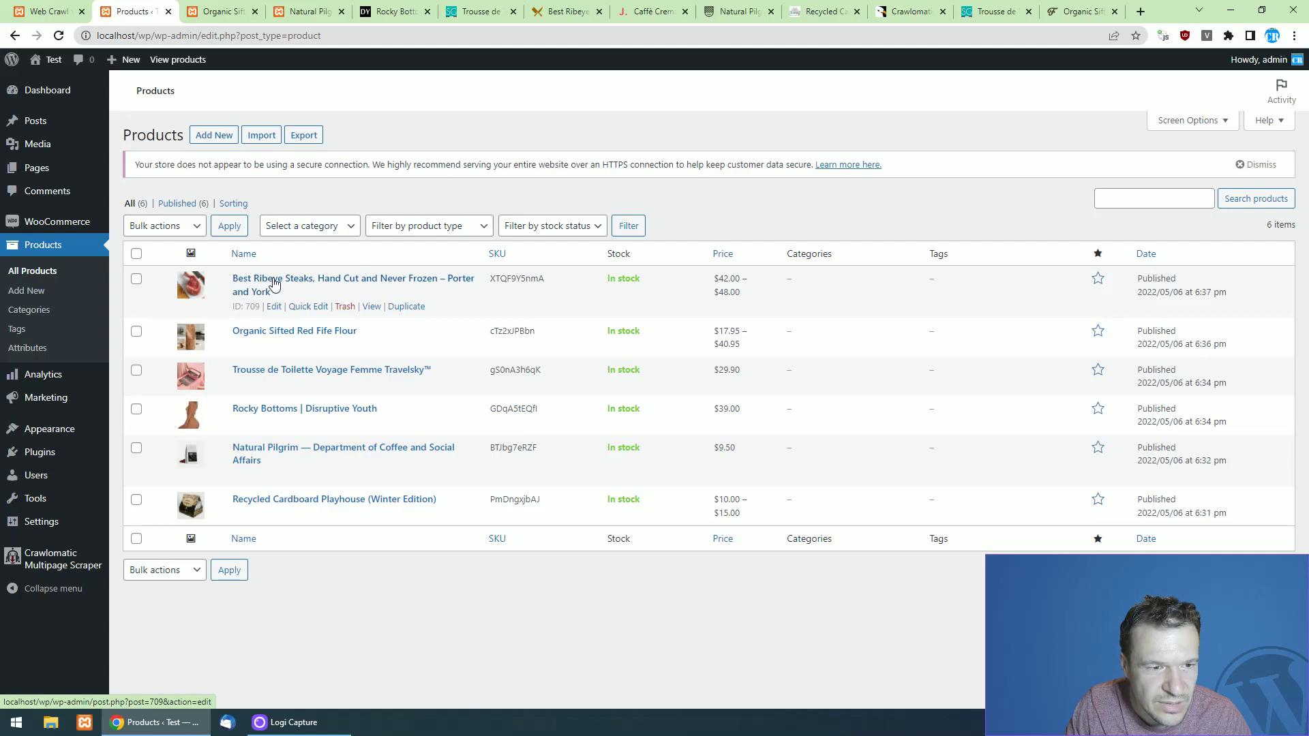
left_click(274, 284)
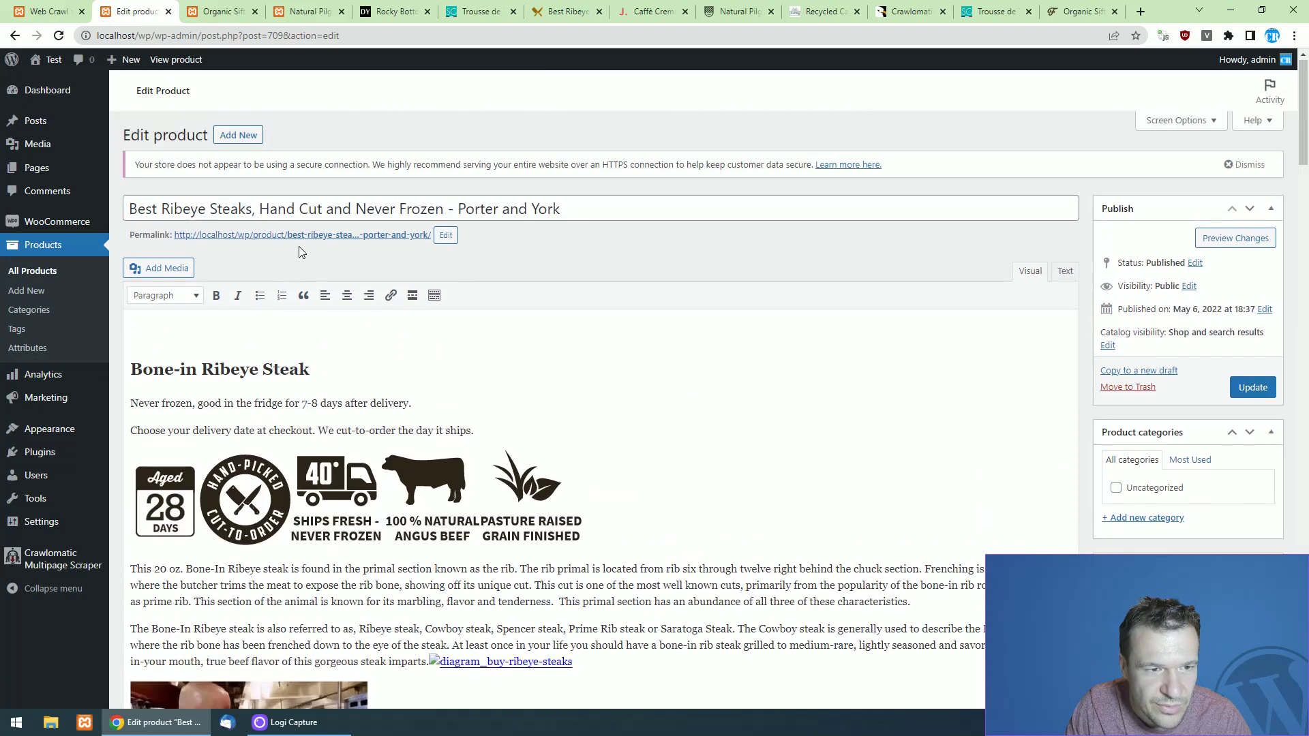
middle_click(293, 236)
Compare ribeye variants 20 oz USDA Prime ($48.00) and 20 oz USDA Choice+ ($42.00), ending on Prime.
left_click(218, 11)
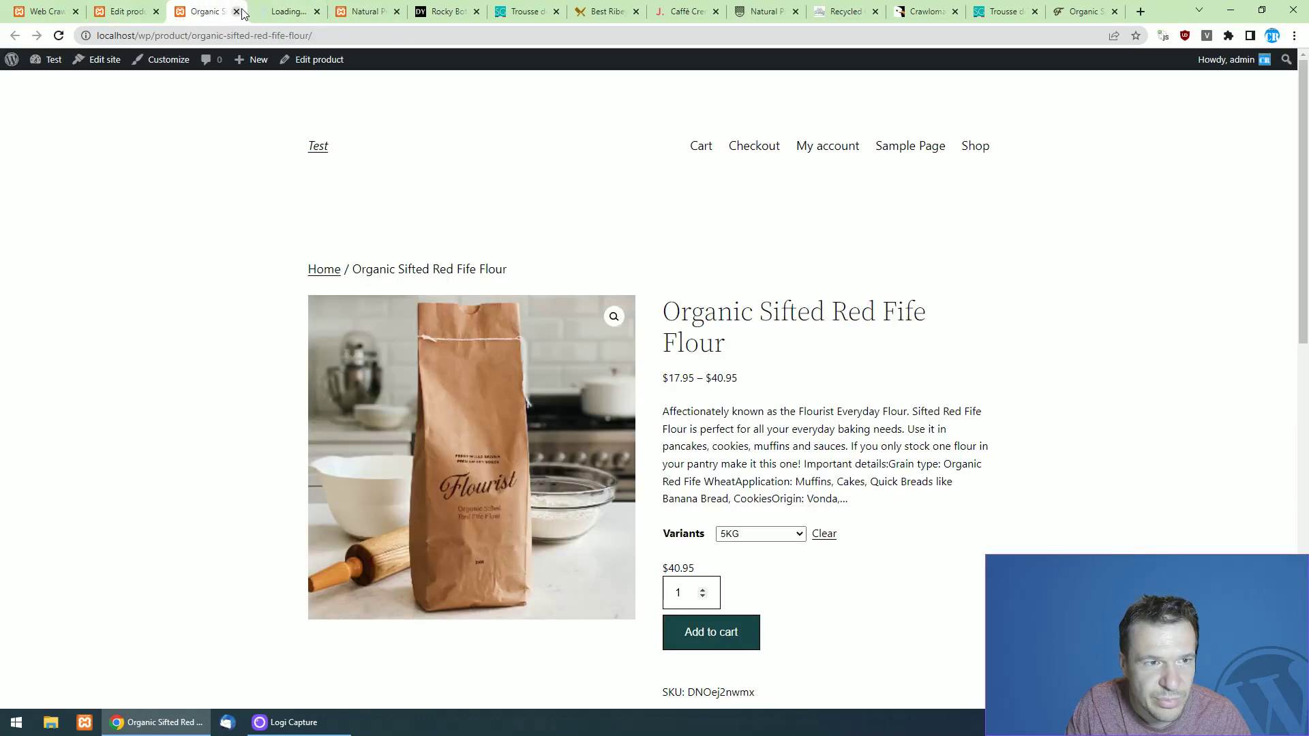
left_click(237, 11)
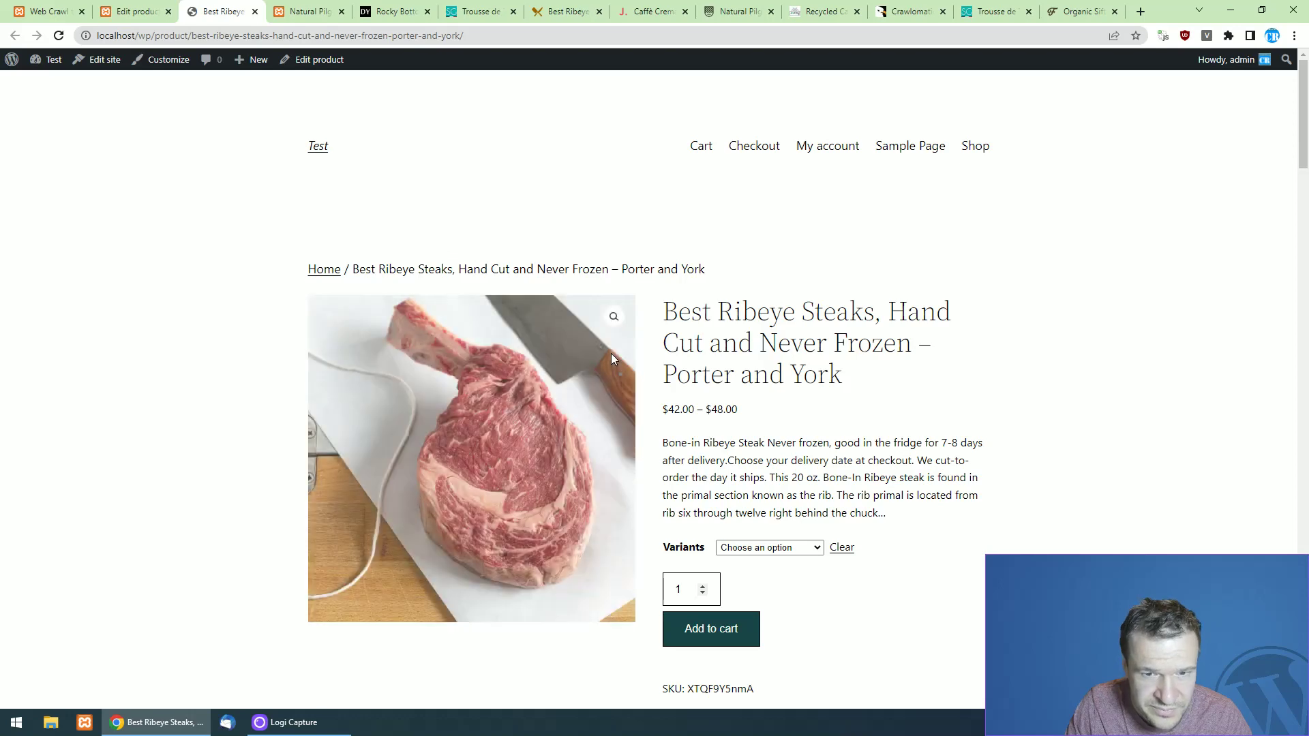
scroll(611, 353, "down", 2)
left_click(744, 411)
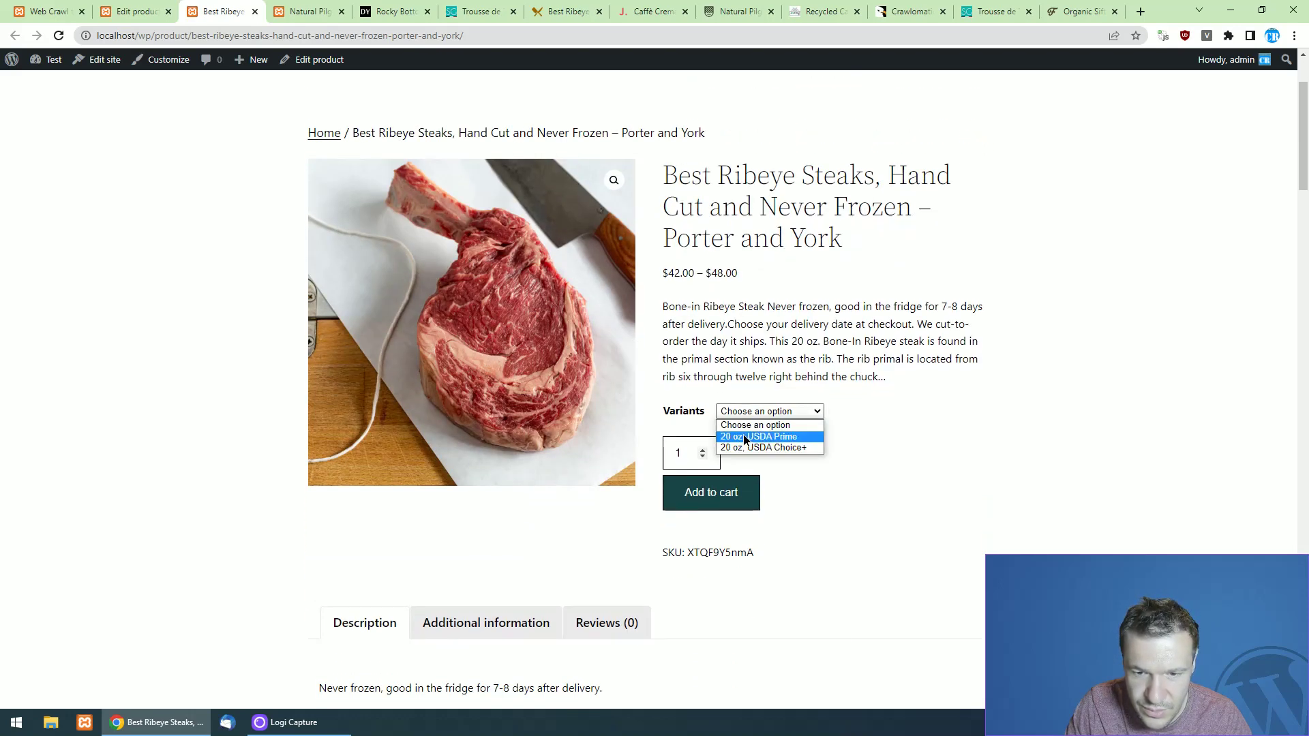
left_click(743, 436)
left_click(742, 411)
left_click(743, 447)
left_click(747, 412)
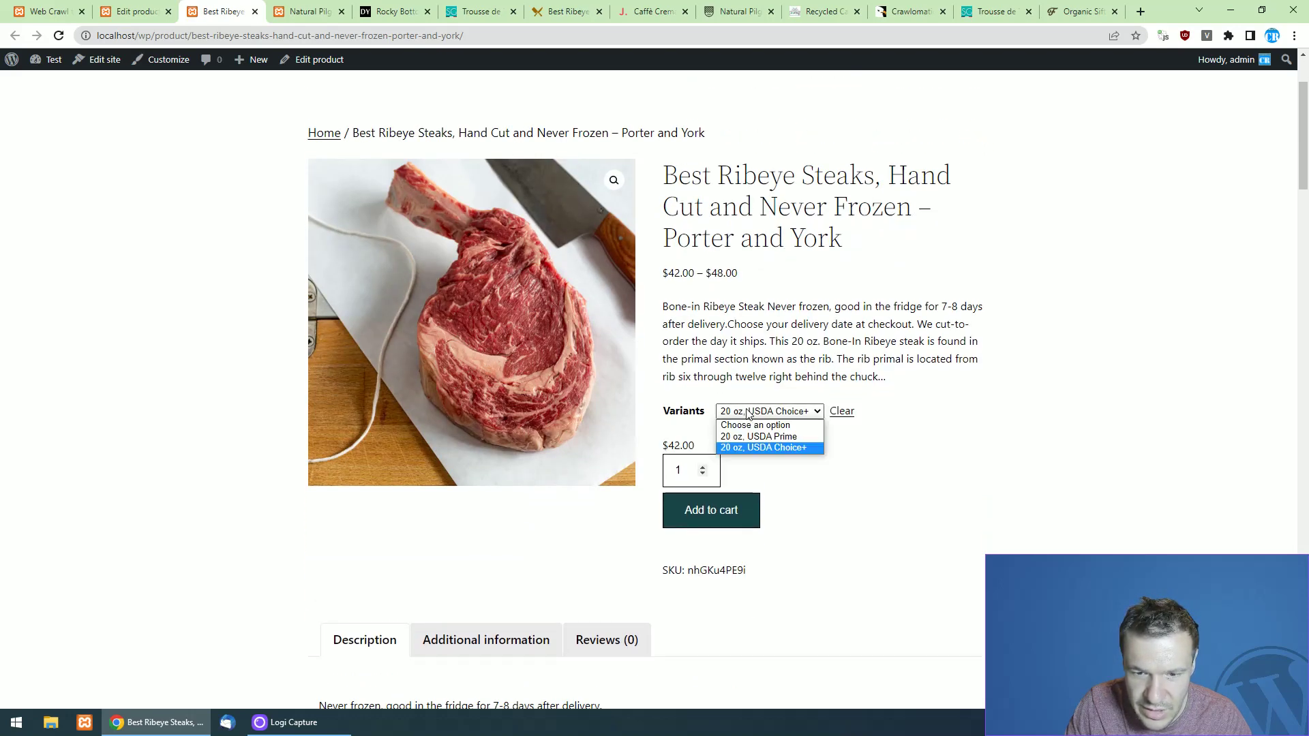
left_click(747, 436)
left_click(747, 411)
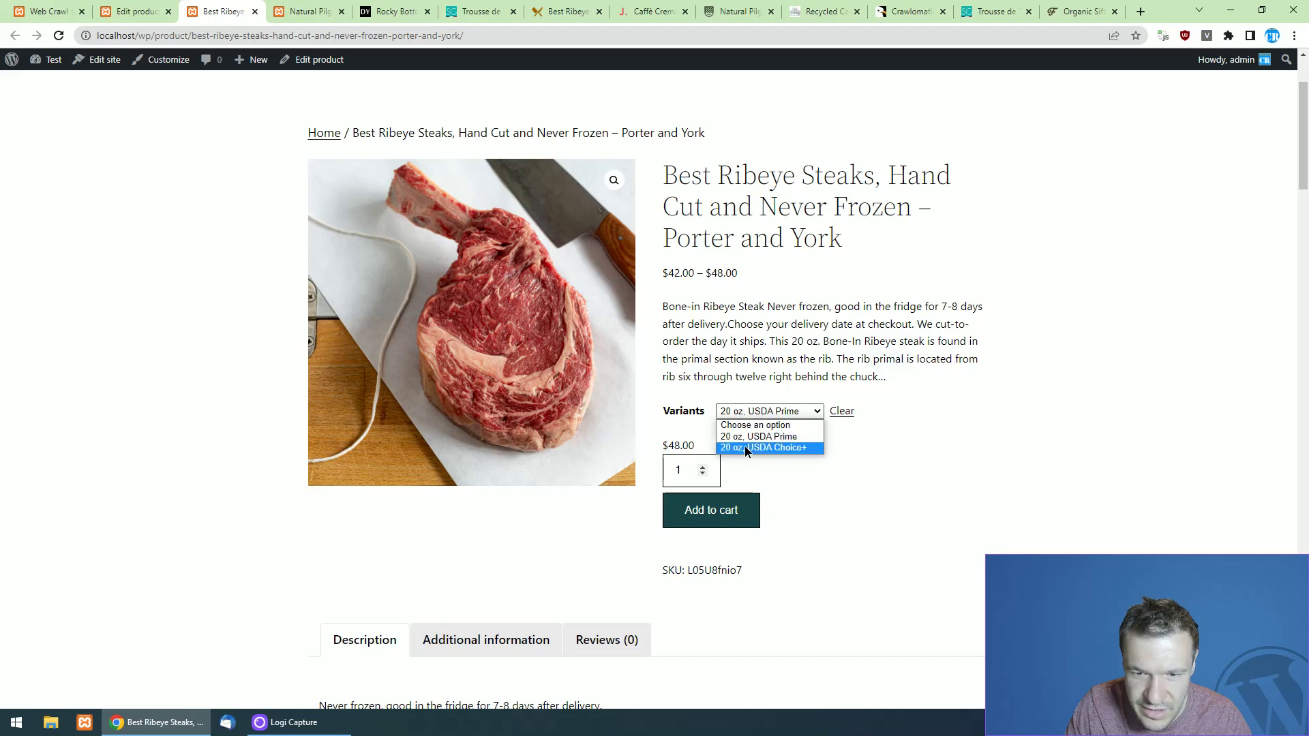
left_click(744, 447)
left_click(745, 411)
left_click(743, 437)
left_click(744, 412)
left_click(743, 447)
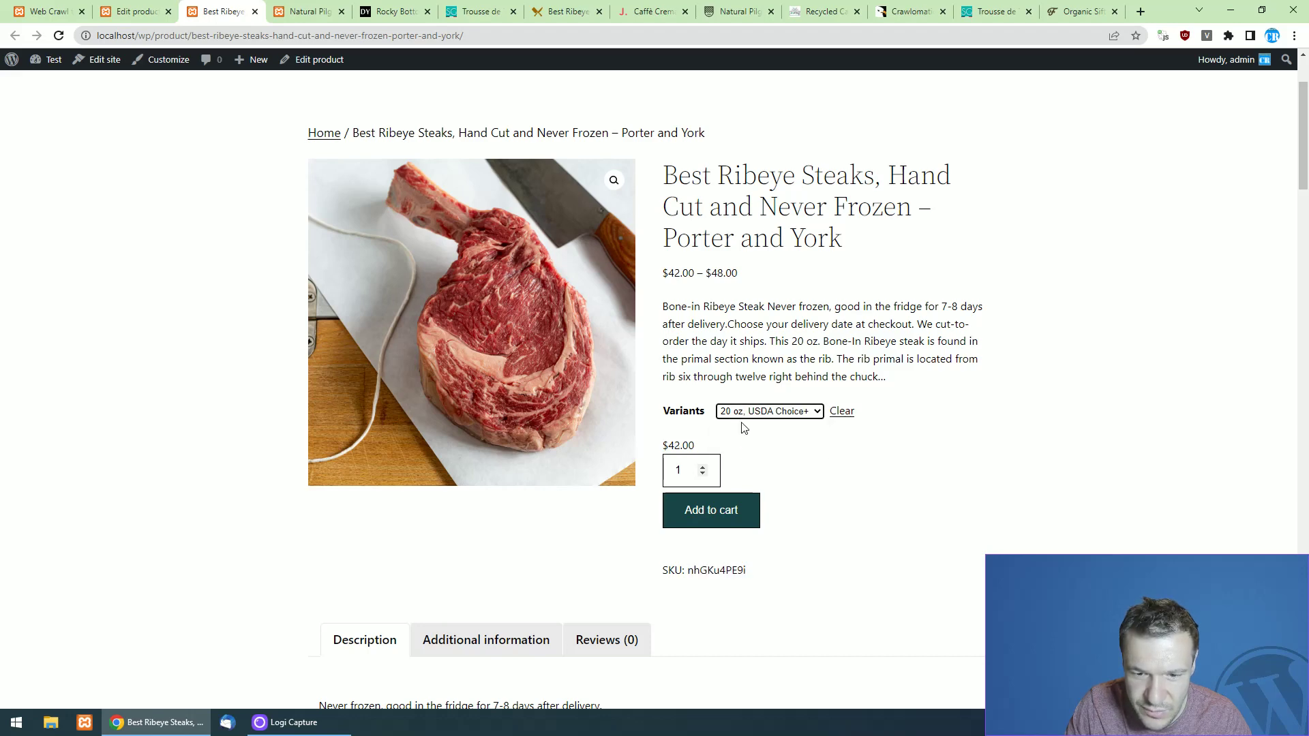
left_click(745, 411)
left_click(743, 436)
scroll(129, 371, "up", 3)
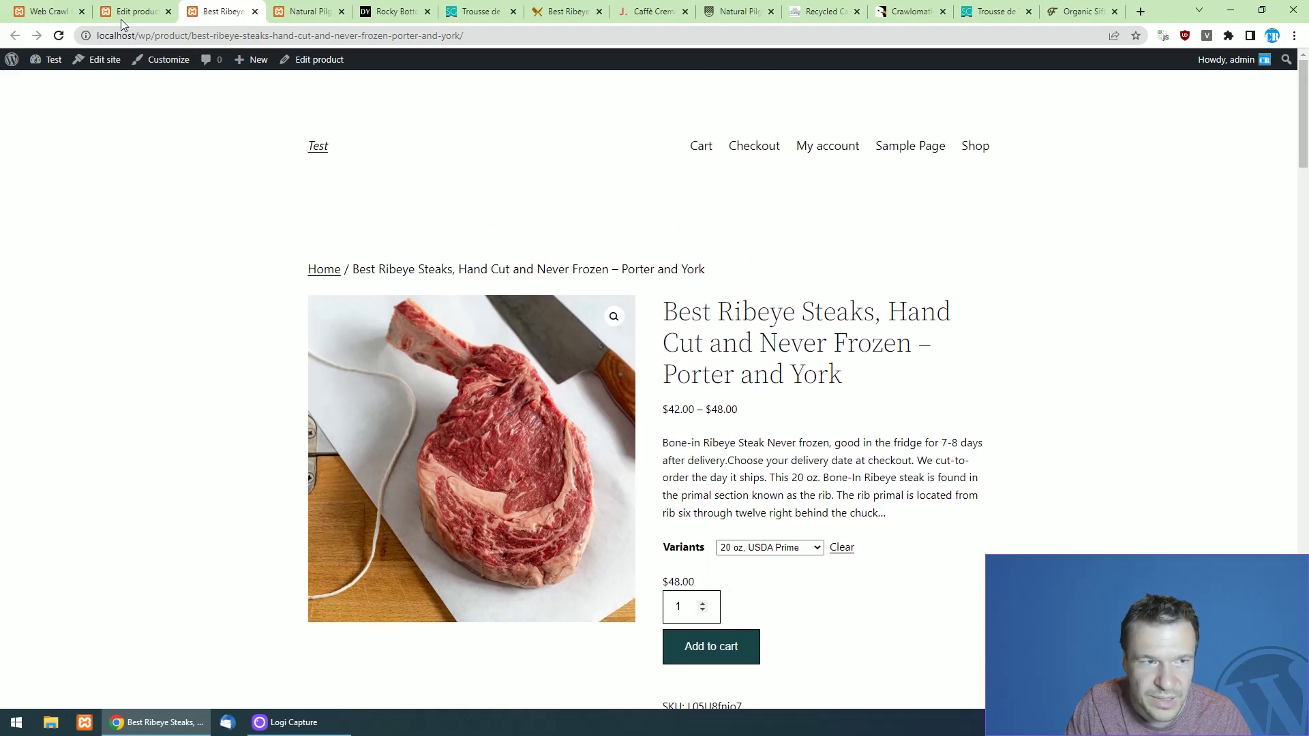
Move the Crawlomatic CodeCanyon sales page to the end of the open pages.
left_click(120, 17)
left_click(60, 7)
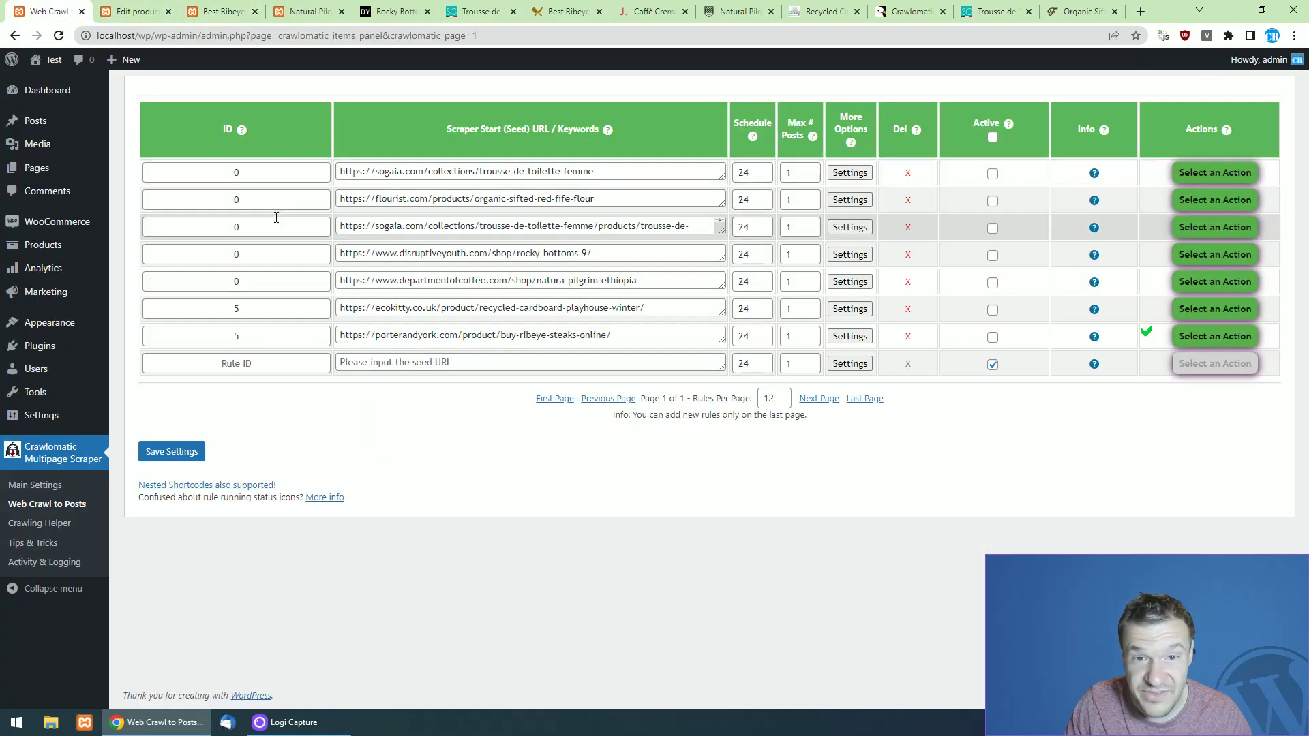
left_click_drag(899, 8, 1056, 11)
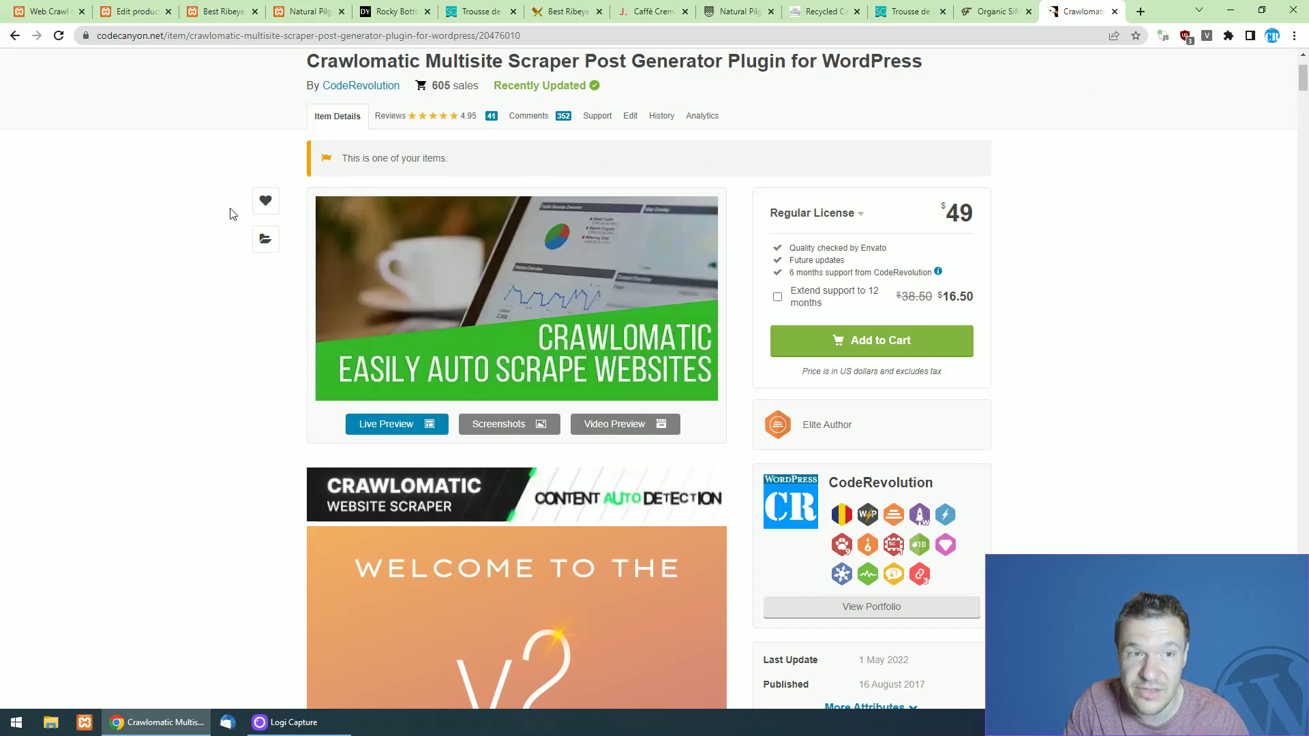
left_click(48, 10)
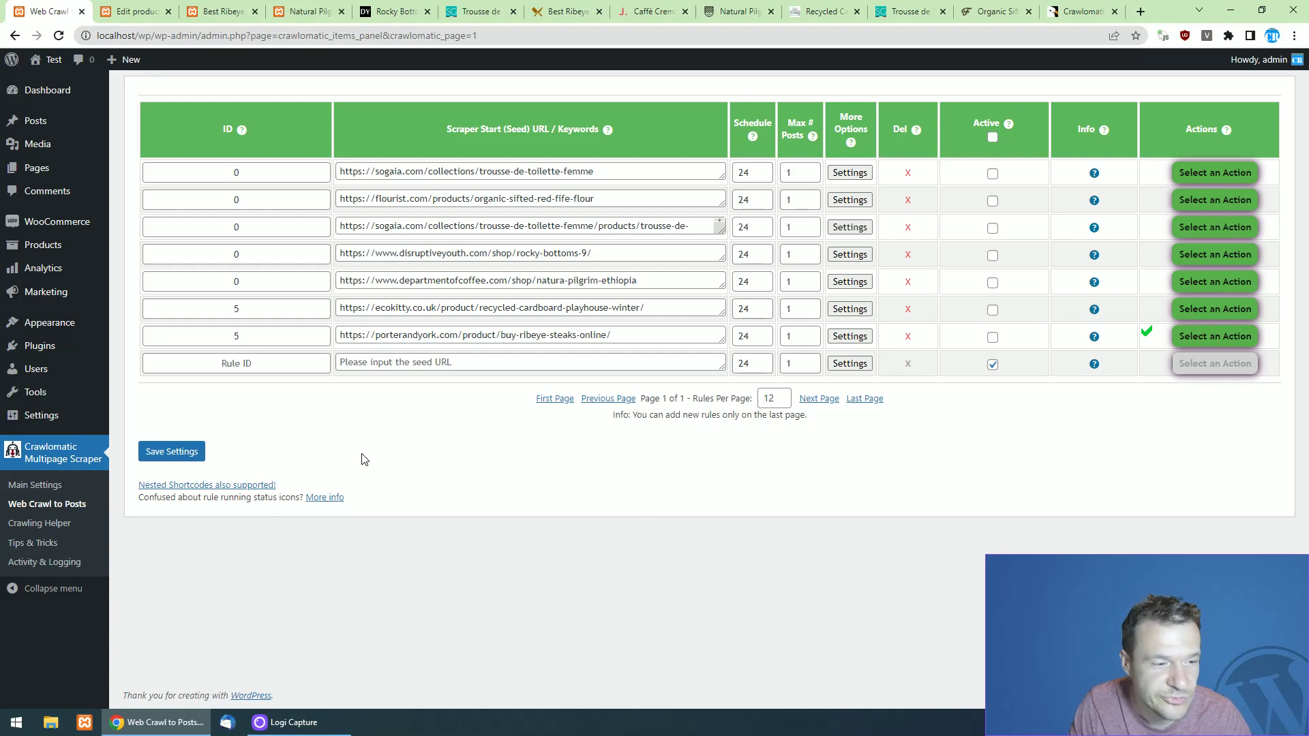
Review the ribeye page, Natural Pilgrim coffee product and Rocky Bottoms source, ending on the ribeye editor.
left_click(133, 6)
left_click(217, 7)
left_click(298, 6)
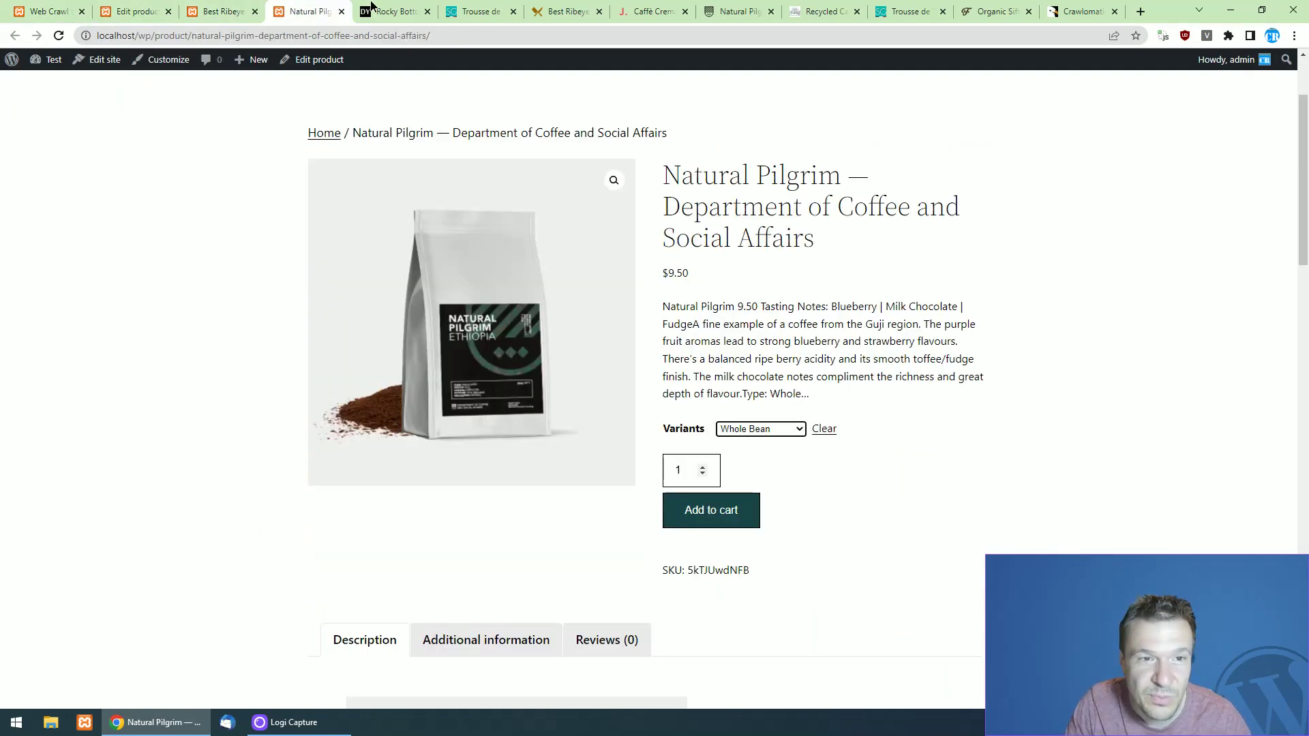
left_click(372, 7)
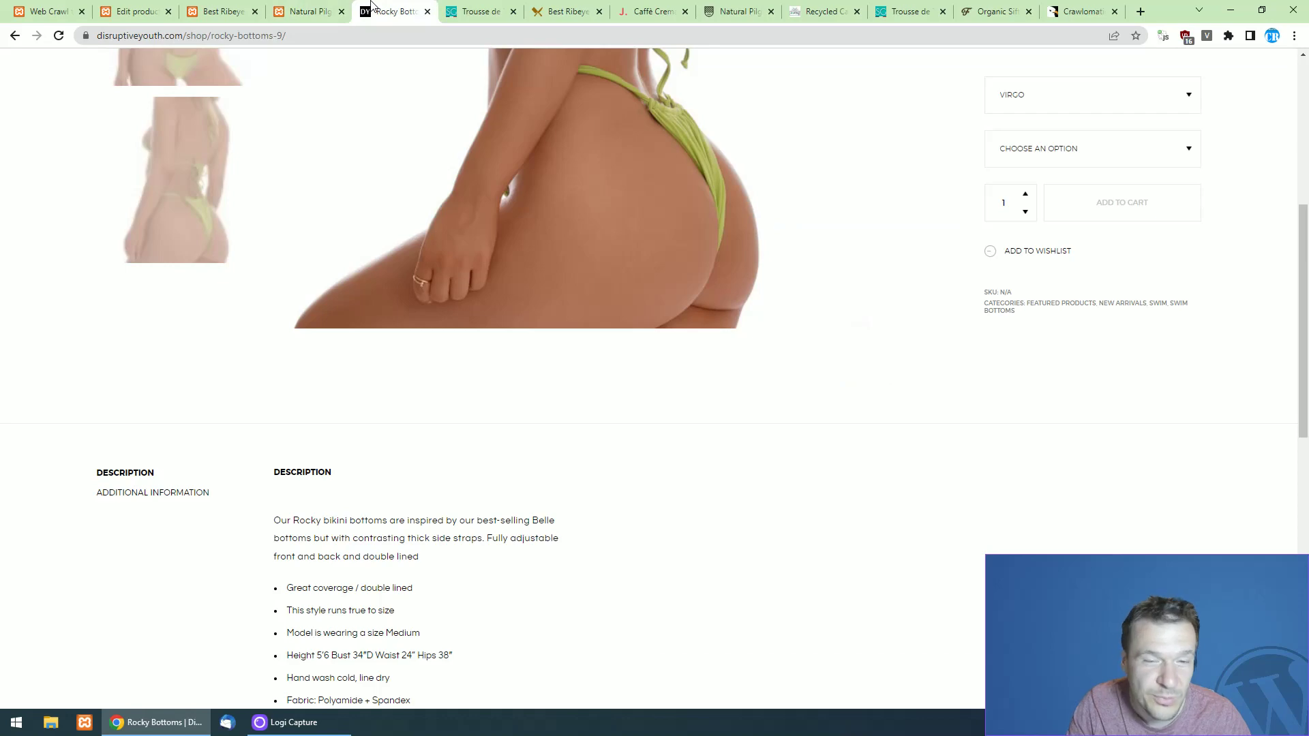
left_click(162, 7)
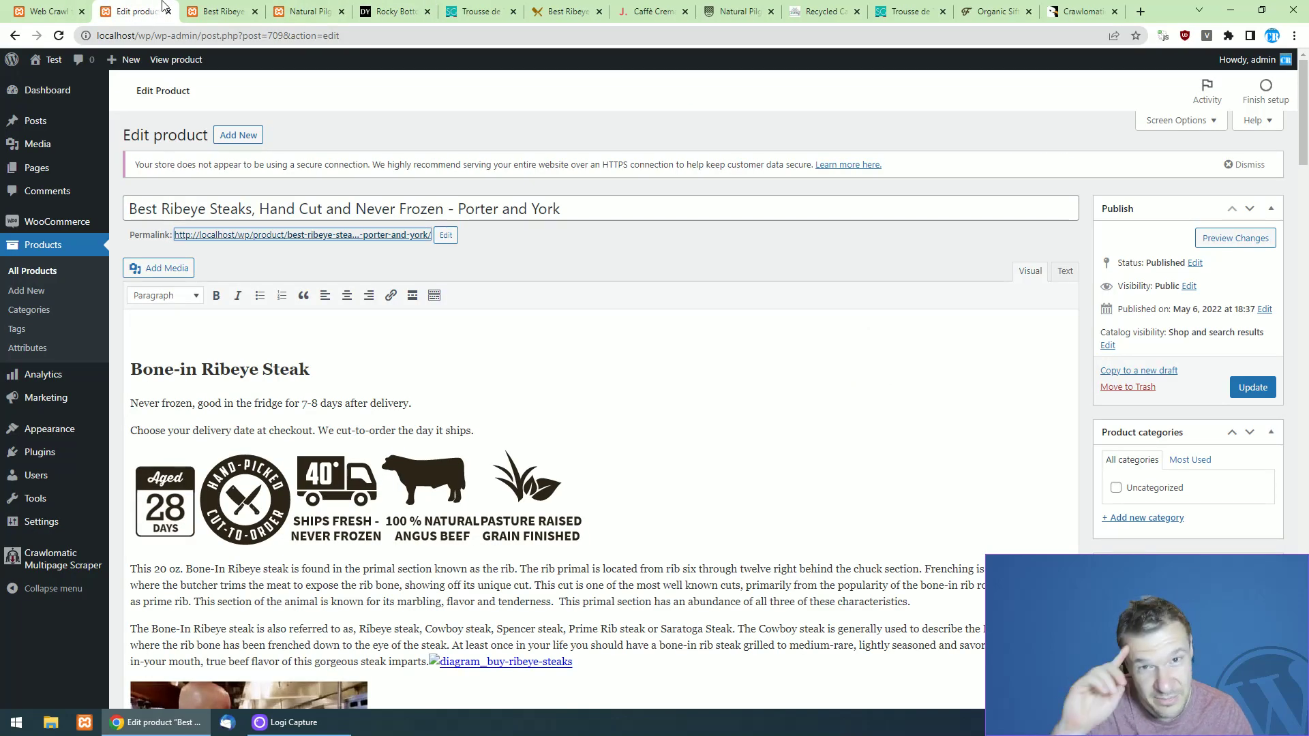